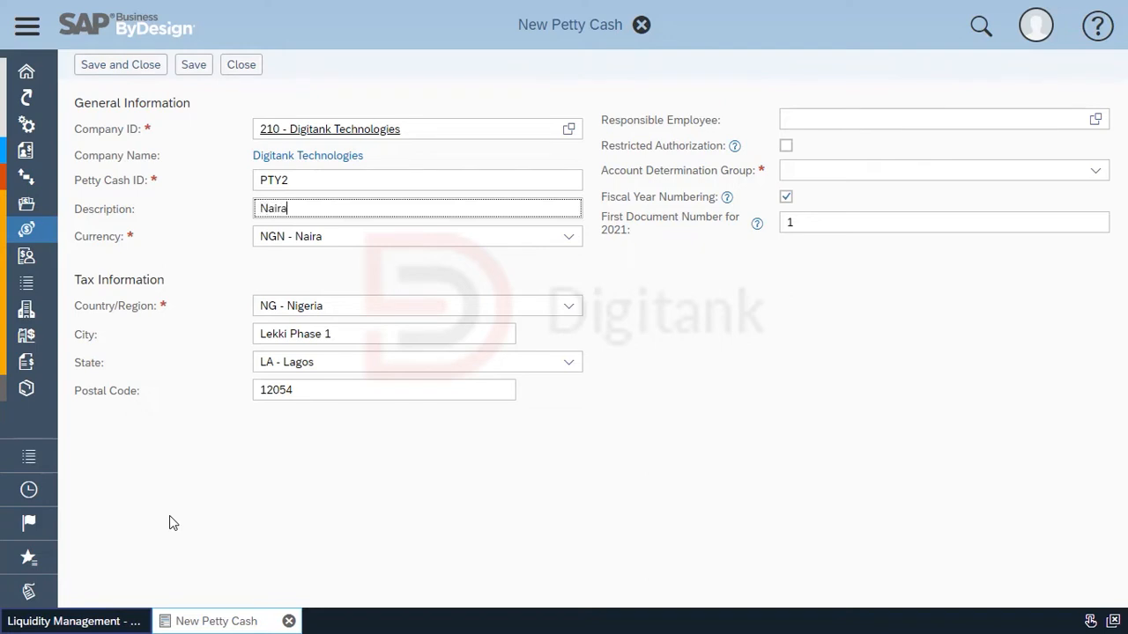
Complete the new petty cash description as Naira Petty Cash and assign the responsible employee.
{"action": "type", "text": "Petty Cass"}
{"action": "left_click", "coordinate": [1076, 119]}
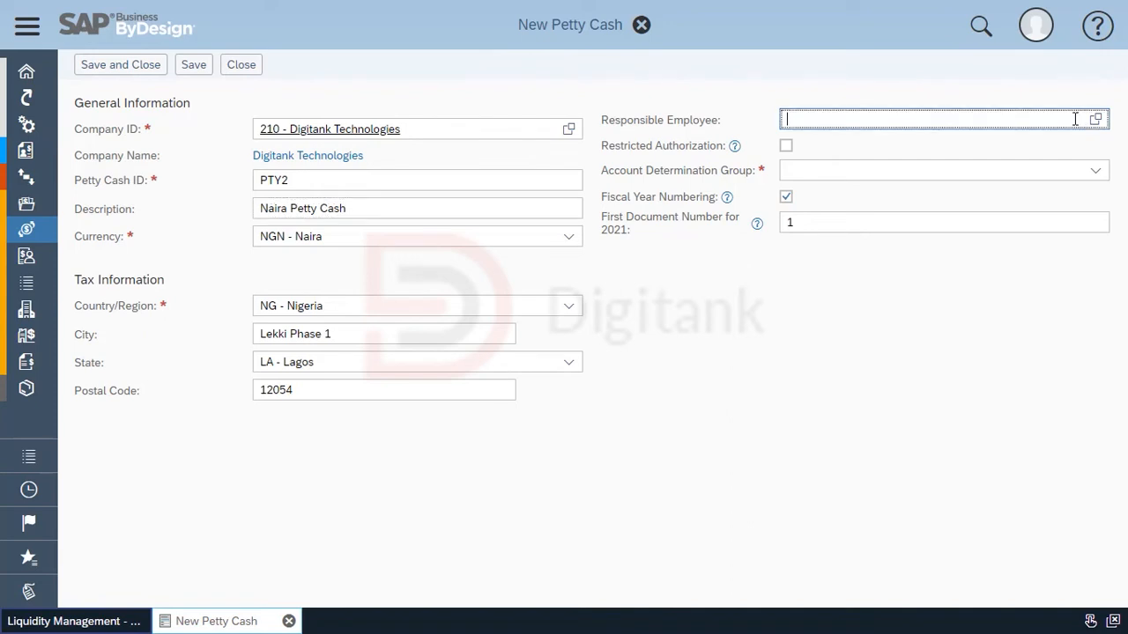
{"action": "type", "text": "oyun"}
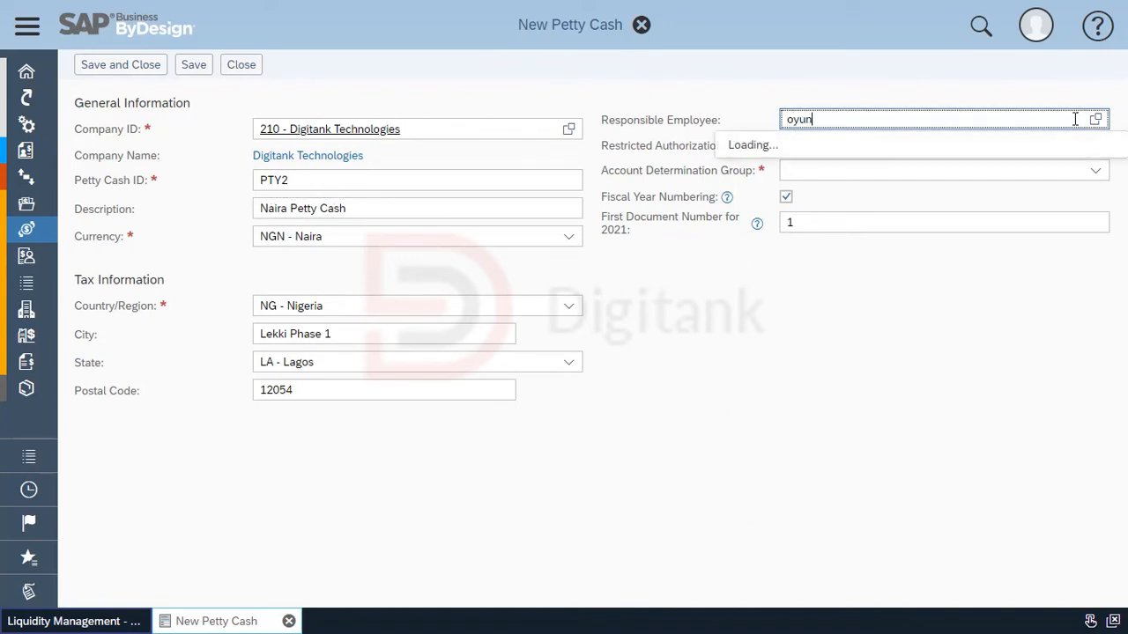
{"action": "key", "text": "BackSpace"}
{"action": "key", "text": "BackSpace"}
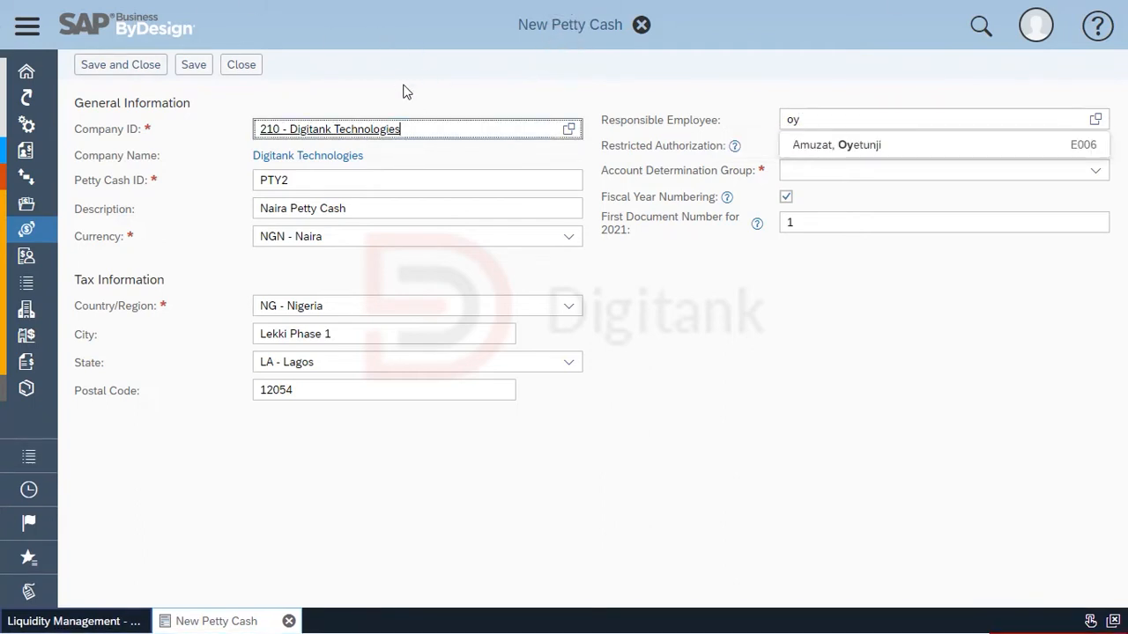
{"action": "left_click", "coordinate": [817, 152]}
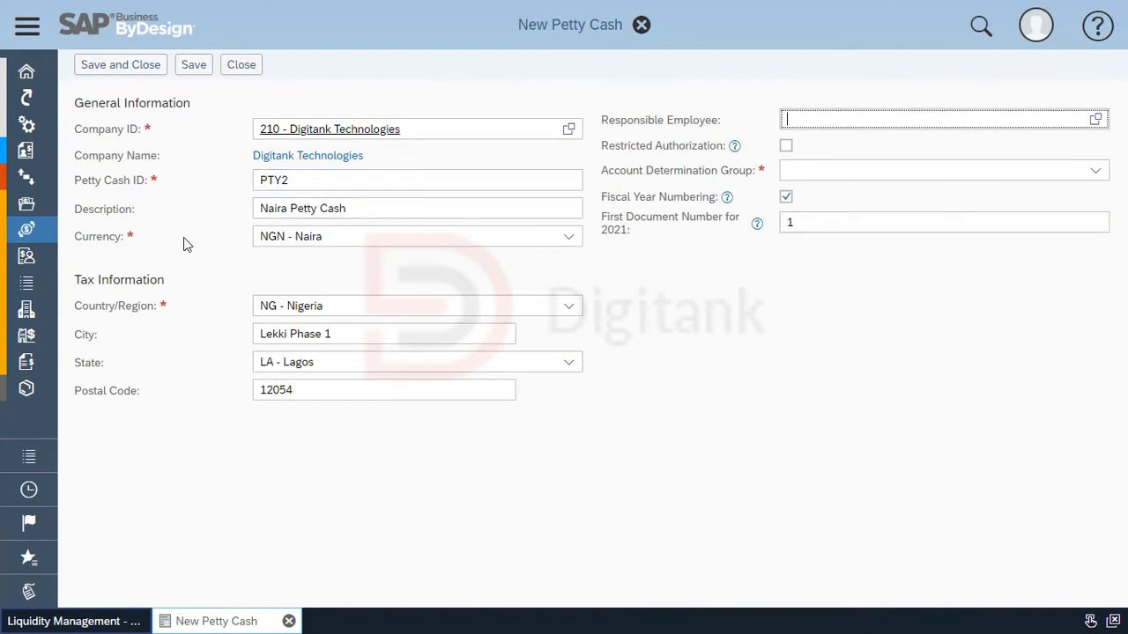
{"action": "left_click", "coordinate": [1002, 117]}
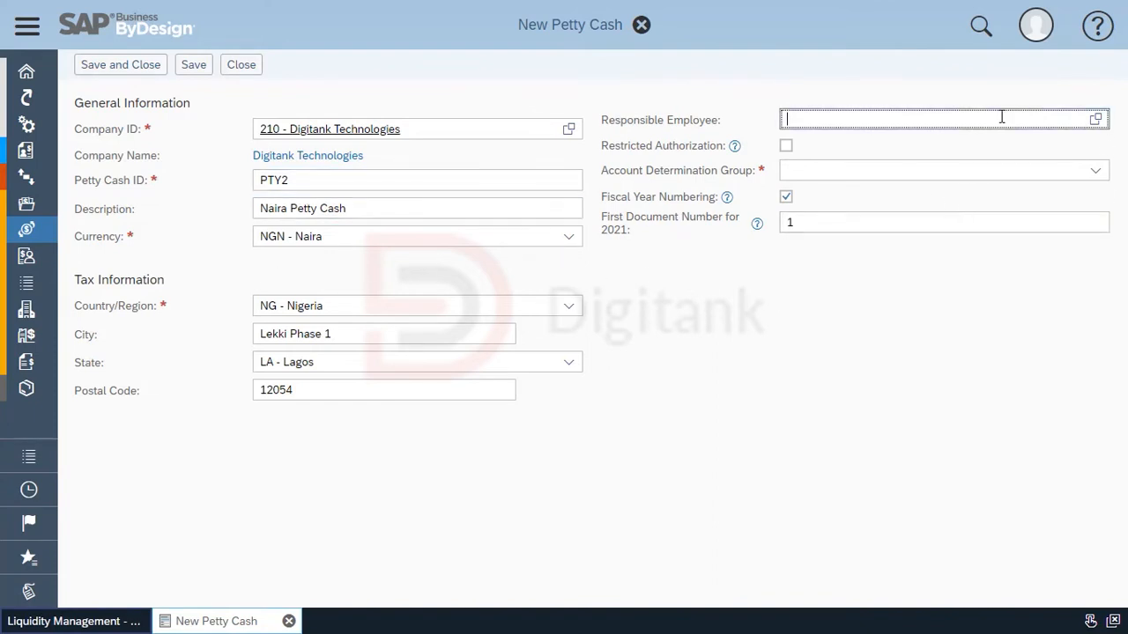
{"action": "type", "text": "oye"}
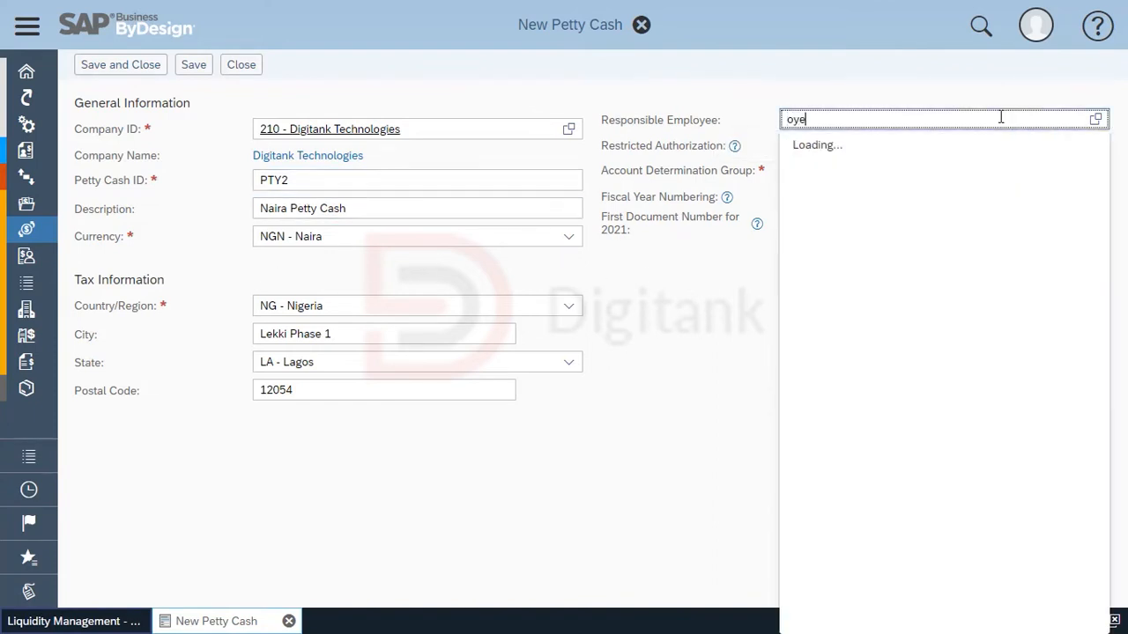
{"action": "left_click", "coordinate": [1022, 148]}
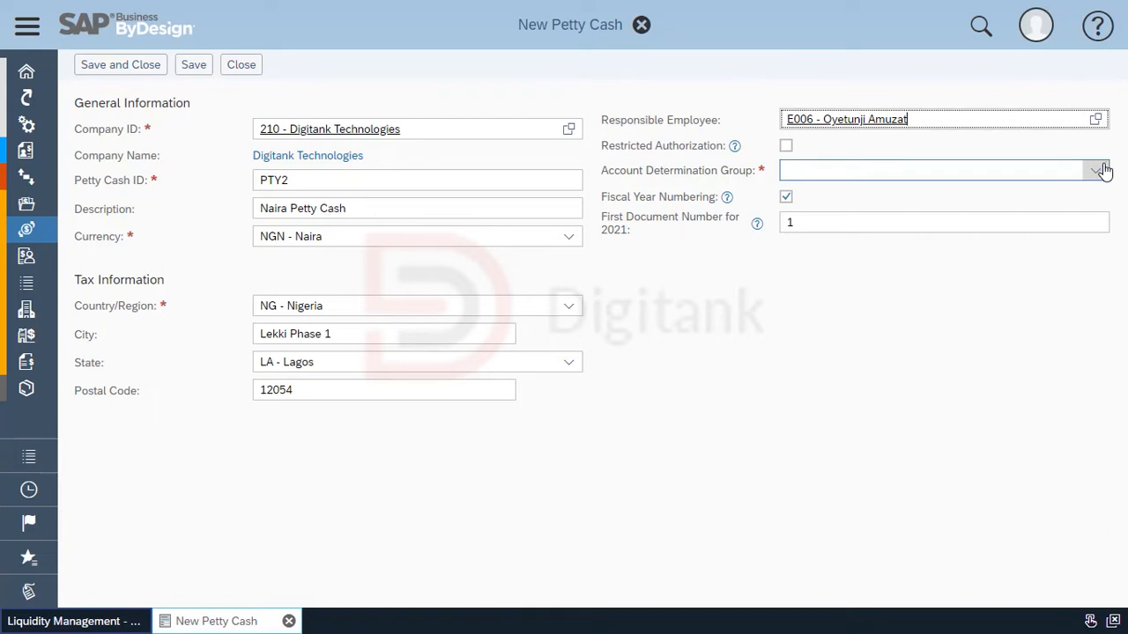
Assign account determination group 8900 Petty cash, and save and close the new petty cash record.
{"action": "left_click", "coordinate": [1097, 170]}
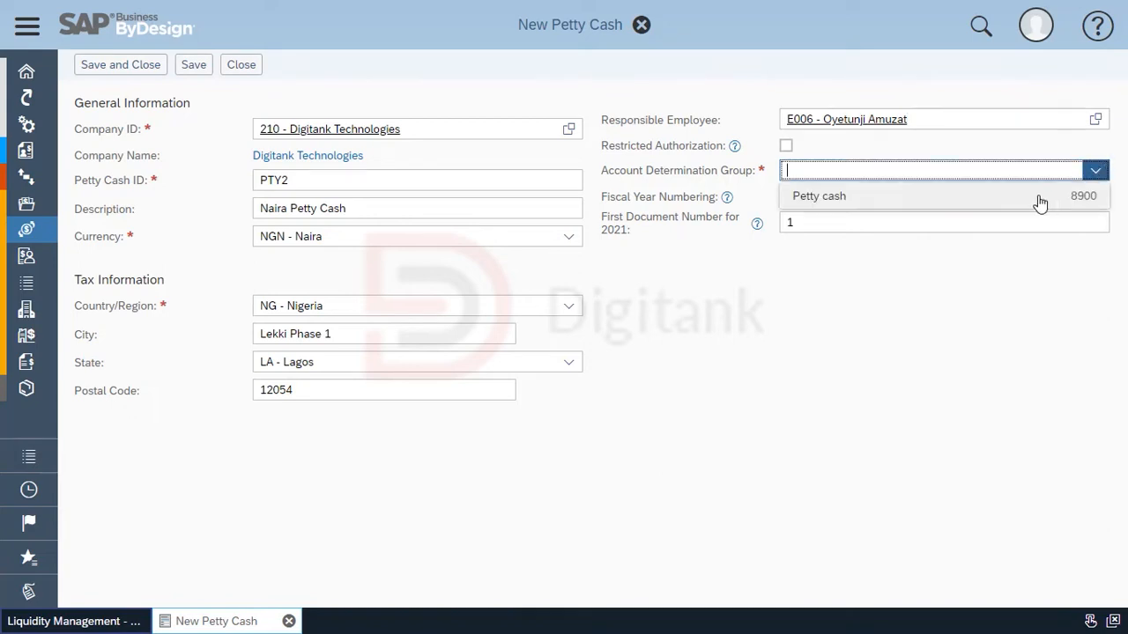
{"action": "left_click", "coordinate": [1037, 199]}
{"action": "left_click", "coordinate": [106, 62]}
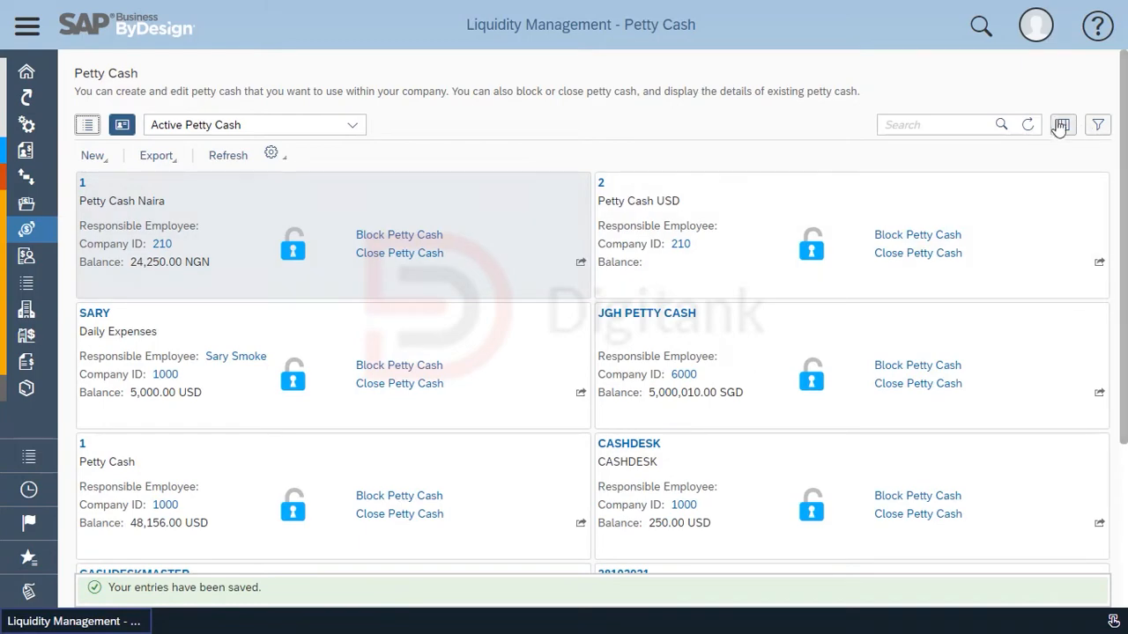
Refresh the active petty cash list and look up the PTY2 record on its second page.
{"action": "left_click", "coordinate": [1028, 125]}
{"action": "scroll", "coordinate": [705, 224], "scroll_direction": "down", "scroll_amount": 5}
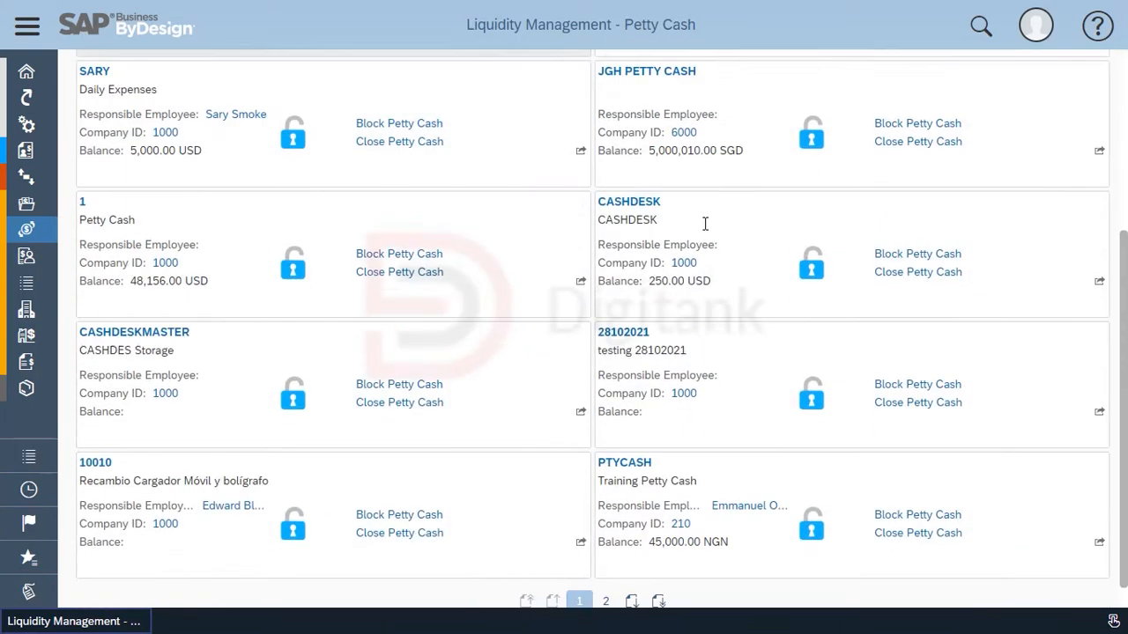
{"action": "left_click", "coordinate": [607, 571]}
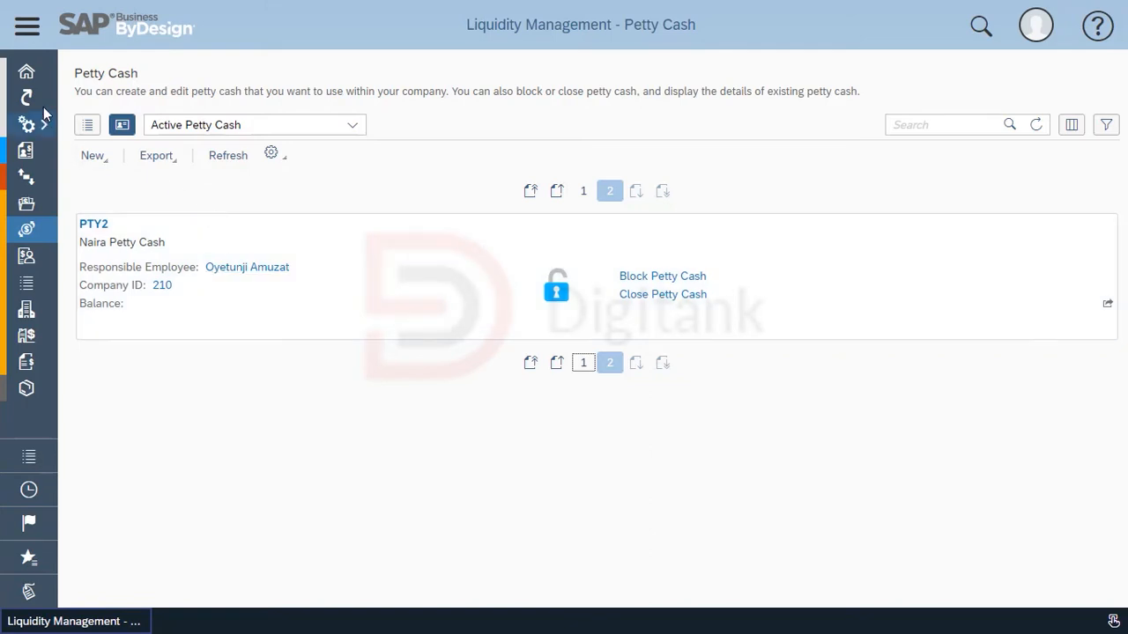
Open the Petty Cash view of the Payment Management work center.
{"action": "left_click", "coordinate": [39, 18]}
{"action": "mouse_move", "coordinate": [148, 257]}
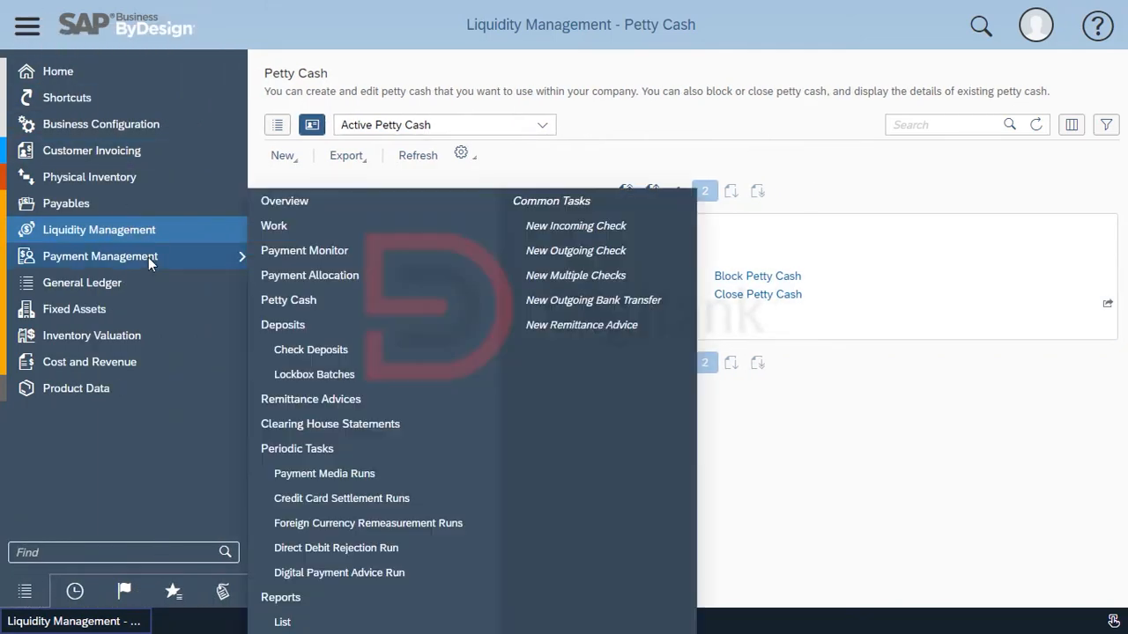
{"action": "left_click", "coordinate": [349, 306]}
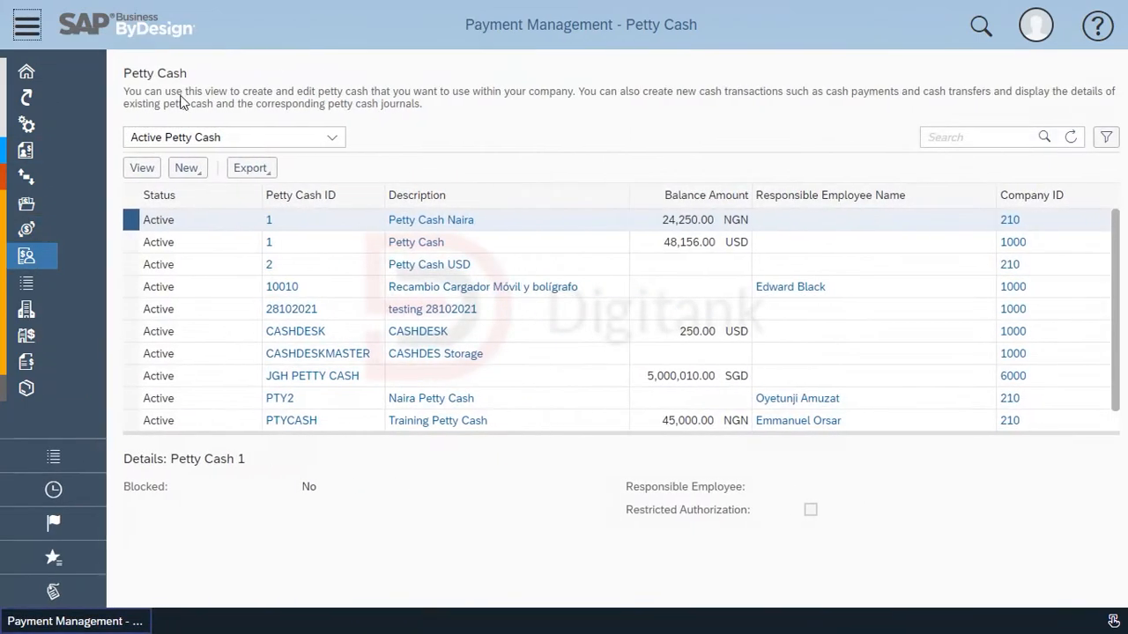
Create a new incoming cash payment with direct posting to G/L account for petty cash PTY2.
{"action": "scroll", "coordinate": [310, 395], "scroll_direction": "down", "scroll_amount": 1}
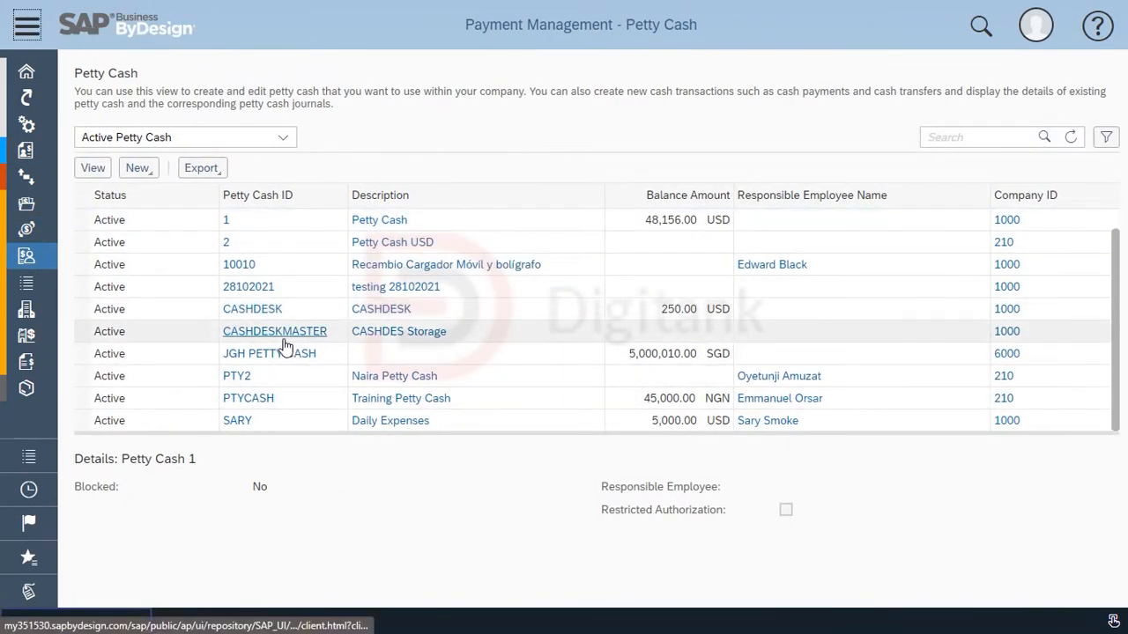
{"action": "left_click", "coordinate": [305, 377]}
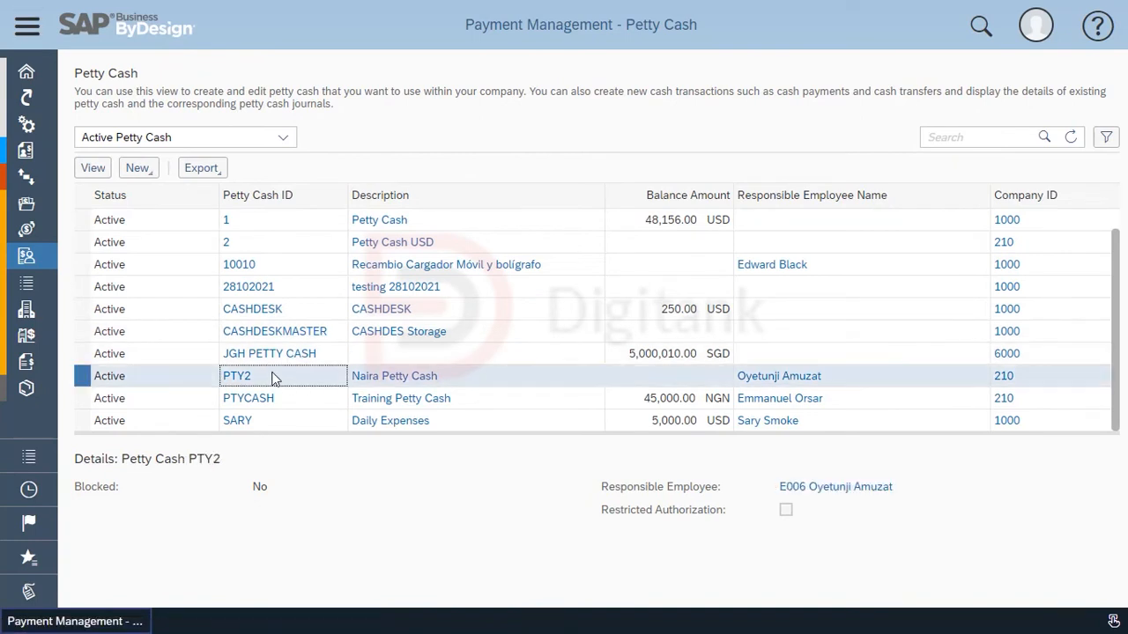
{"action": "left_click", "coordinate": [140, 168]}
{"action": "left_click", "coordinate": [401, 113]}
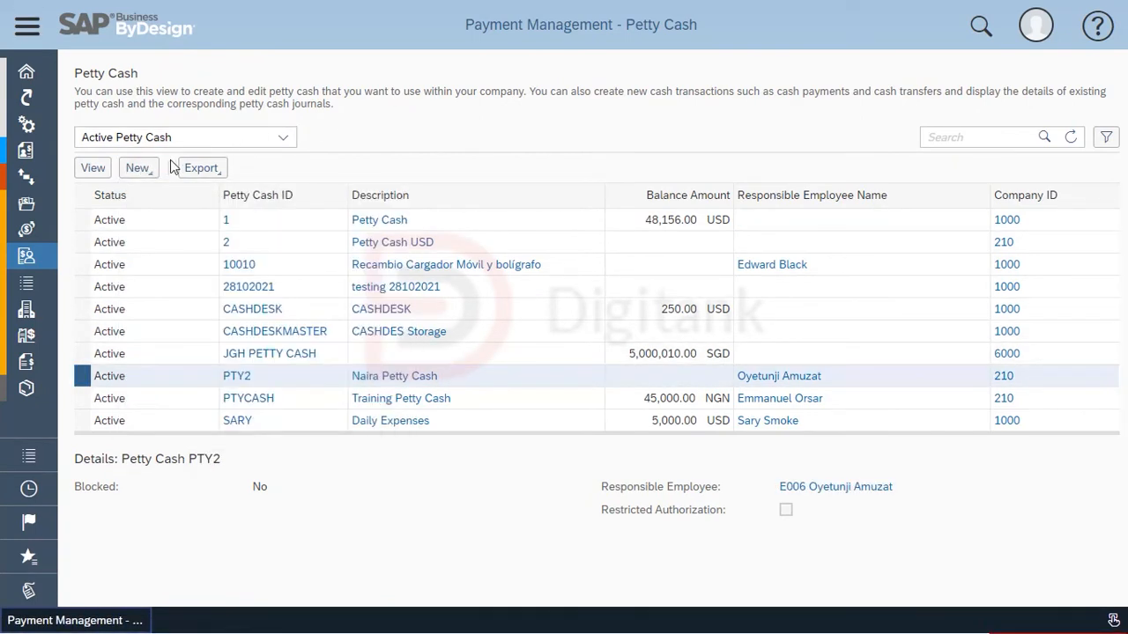
{"action": "left_click", "coordinate": [138, 168]}
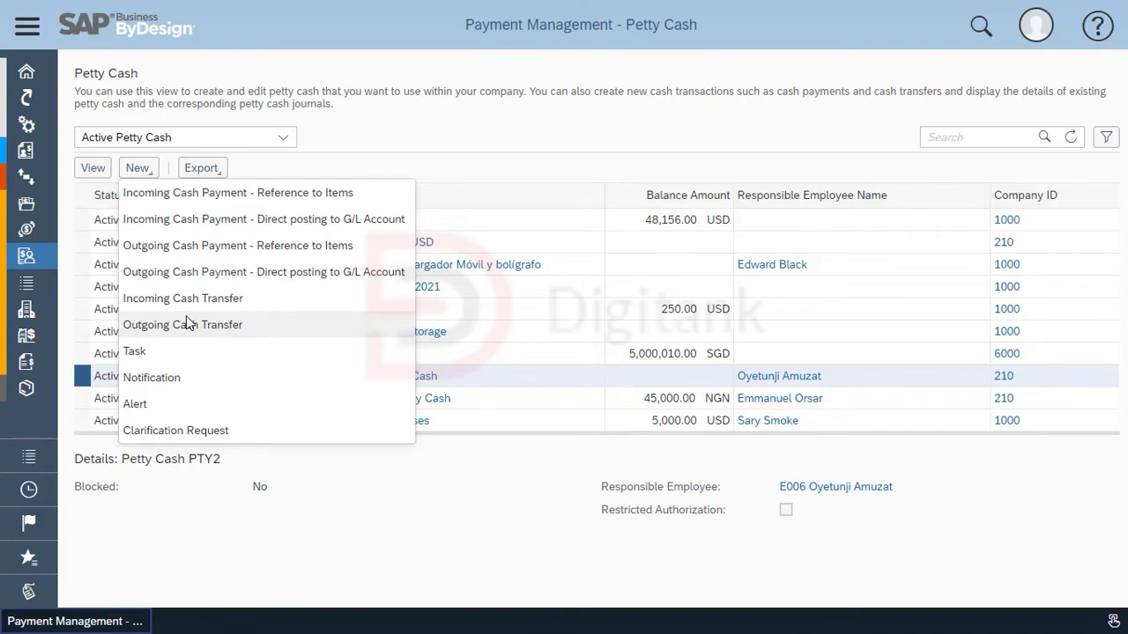
{"action": "left_click", "coordinate": [264, 232]}
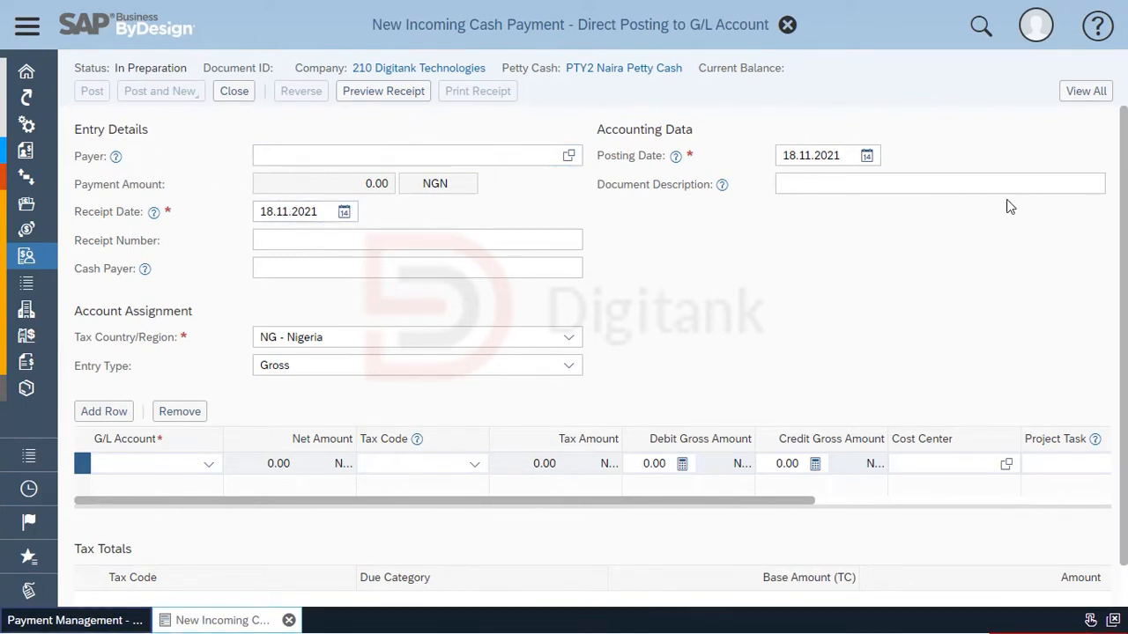
Set both the posting date and the receipt date of the incoming payment to 15.09.2021.
{"action": "left_click", "coordinate": [867, 156]}
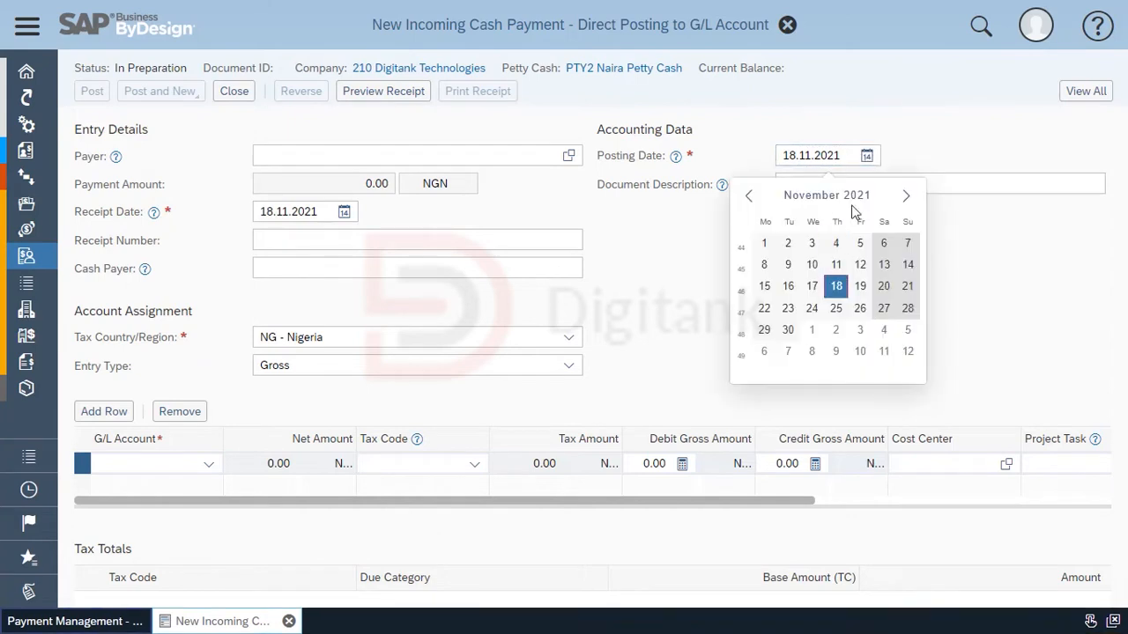
{"action": "left_click", "coordinate": [844, 195]}
{"action": "left_click", "coordinate": [888, 314]}
{"action": "left_click", "coordinate": [811, 283]}
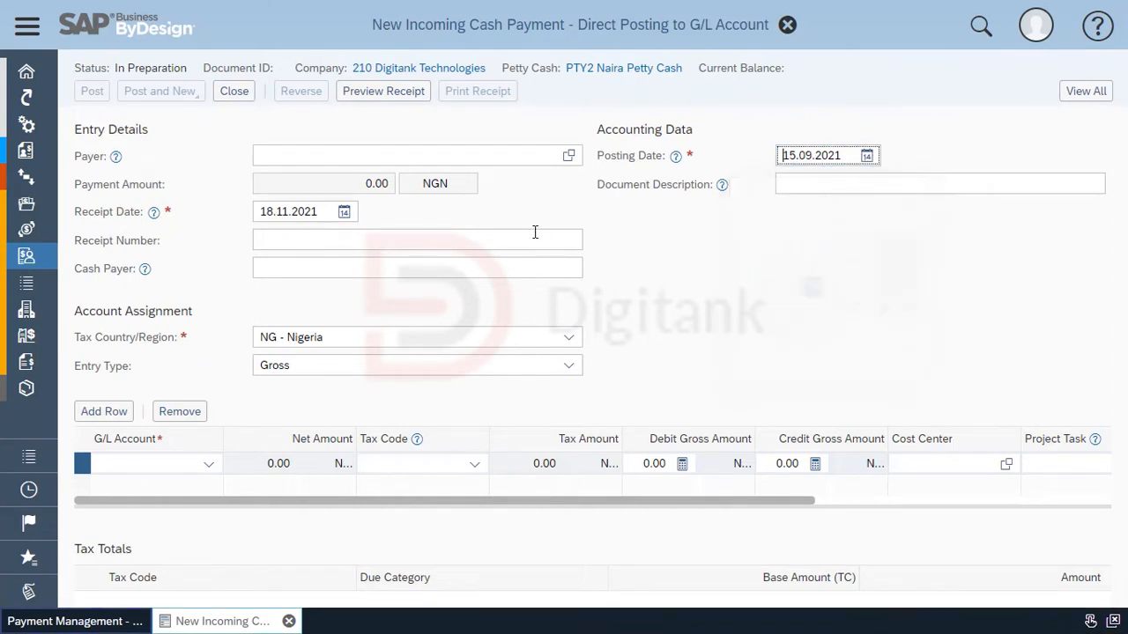
{"action": "left_click", "coordinate": [344, 211]}
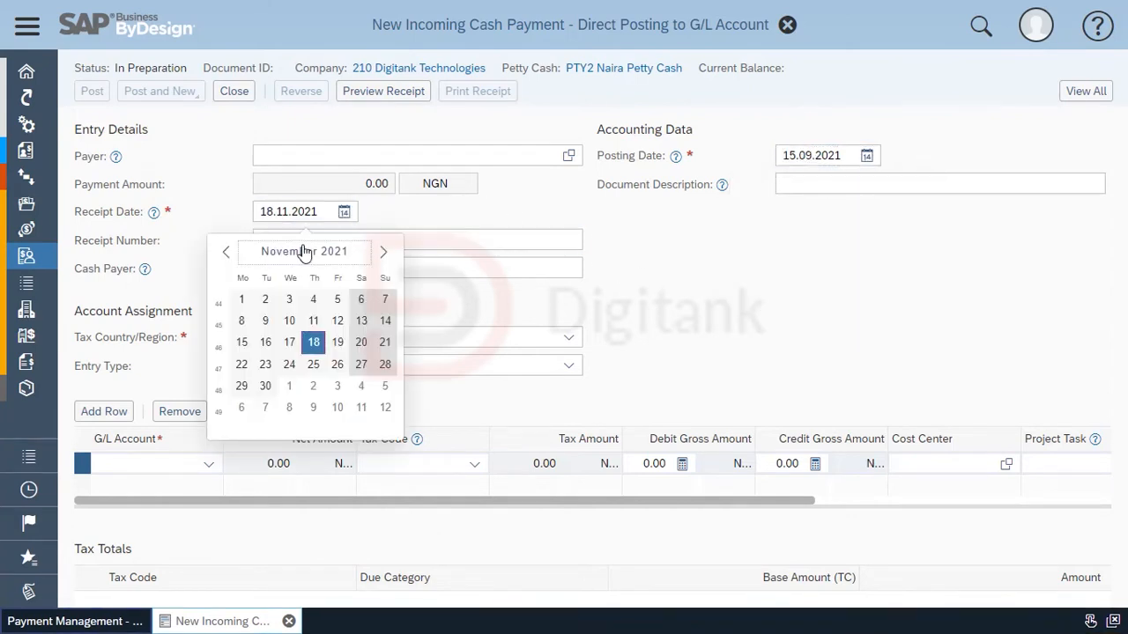
{"action": "left_click", "coordinate": [304, 252]}
{"action": "left_click", "coordinate": [368, 372]}
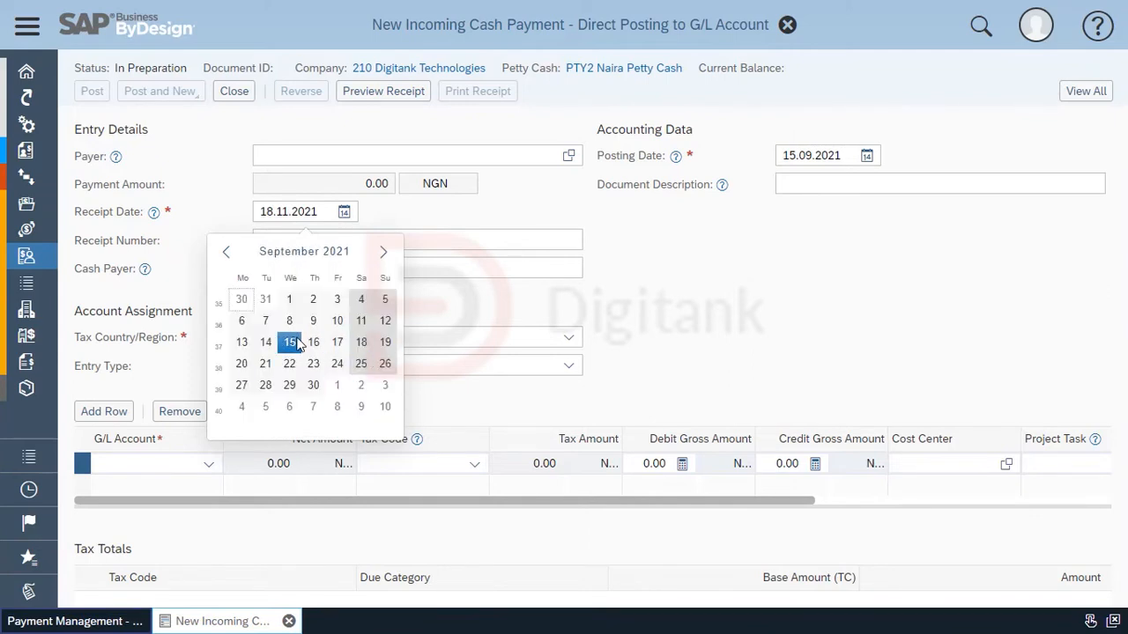
{"action": "left_click", "coordinate": [286, 342]}
Enter receipt number 2345 and fill in the cash payer's name.
{"action": "left_click", "coordinate": [305, 240]}
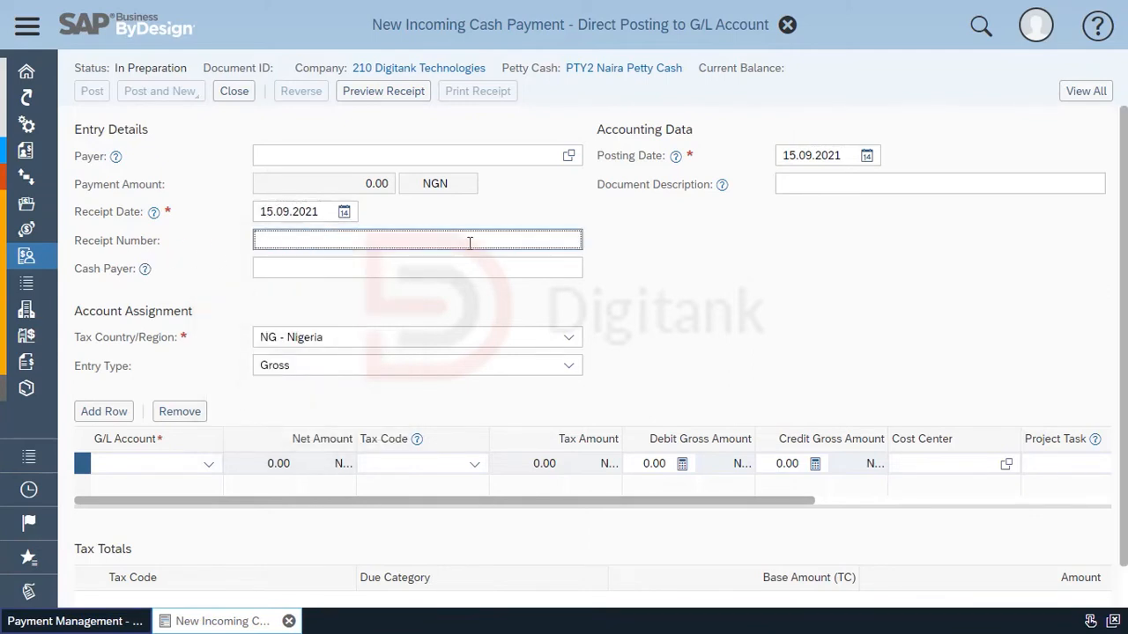
{"action": "type", "text": "2345"}
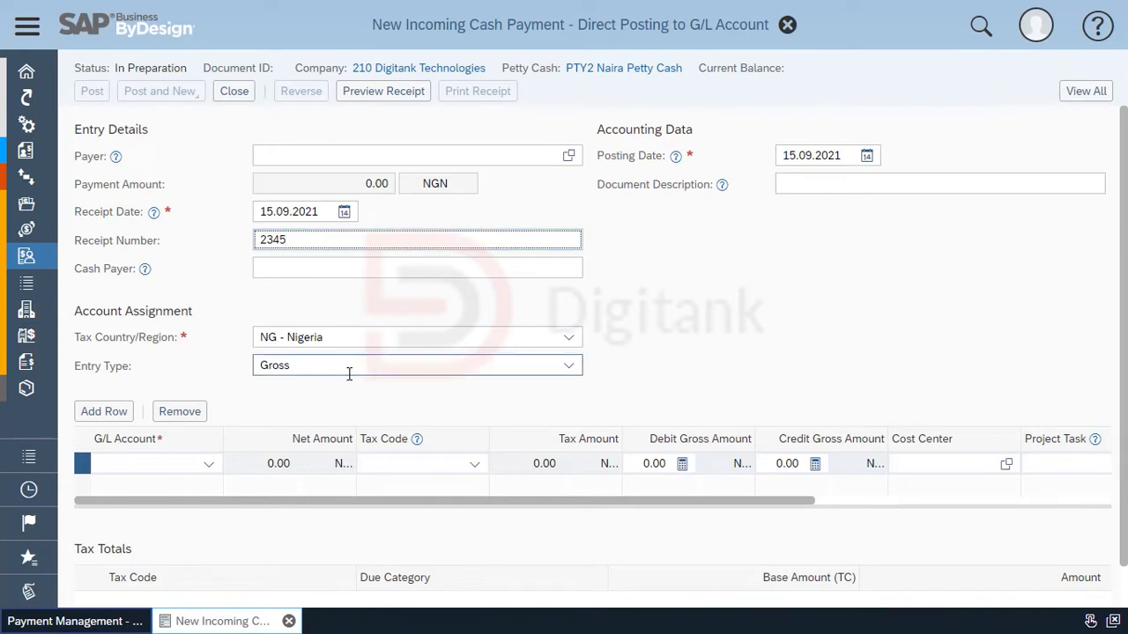
{"action": "left_click", "coordinate": [335, 261]}
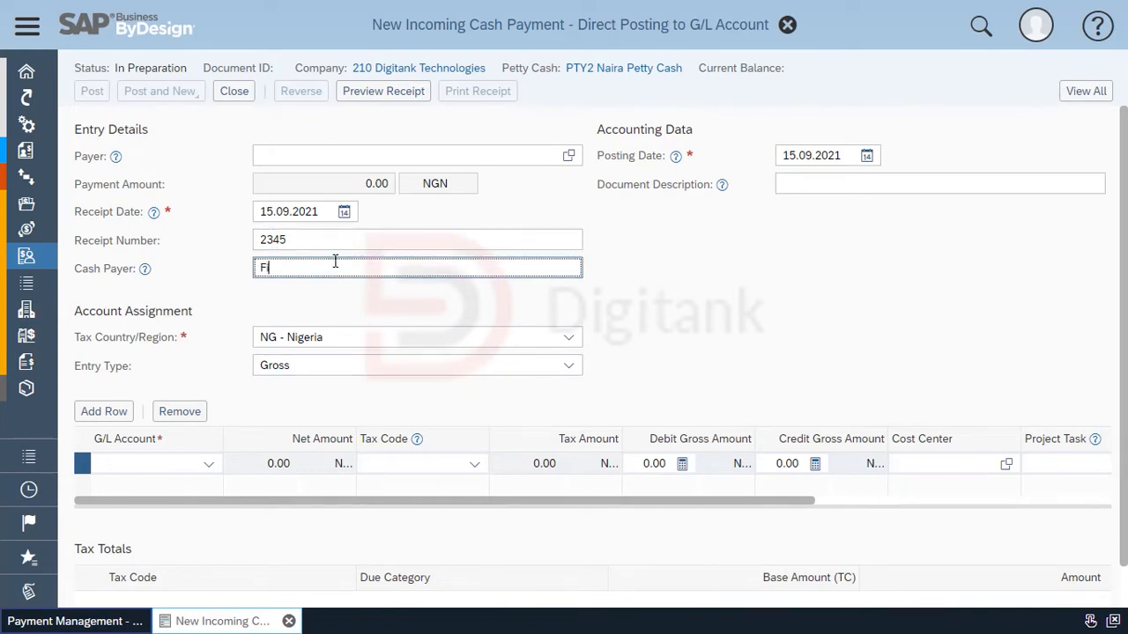
{"action": "type", "text": "Fiyinfoluwa"}
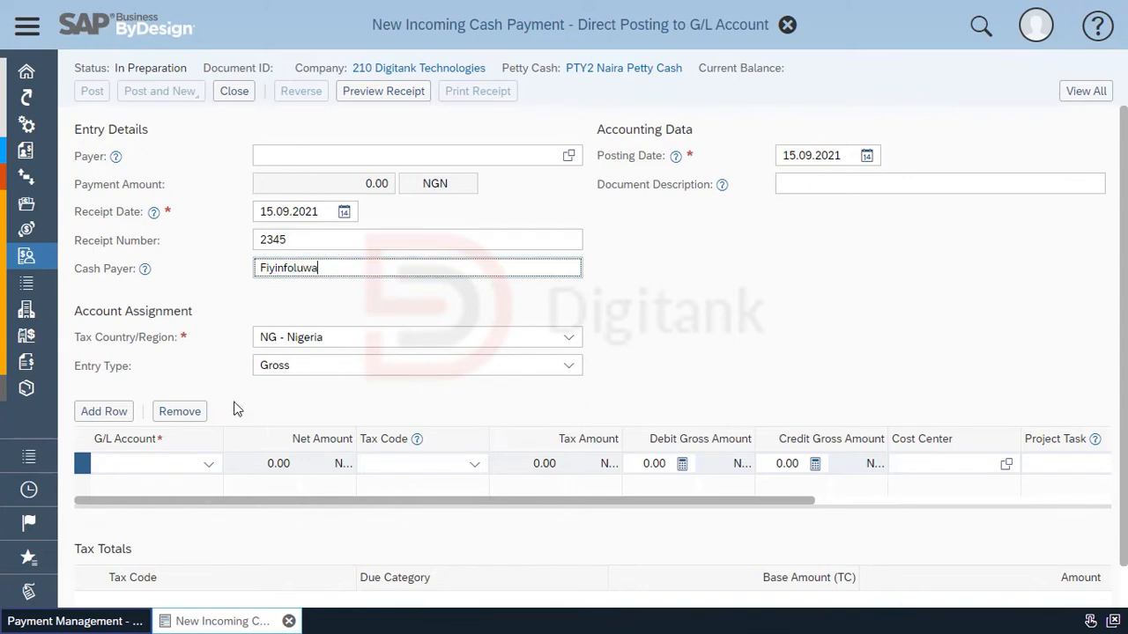
Assign the Entertainment G/L account (A-7130) to the first account assignment row.
{"action": "left_click", "coordinate": [208, 467]}
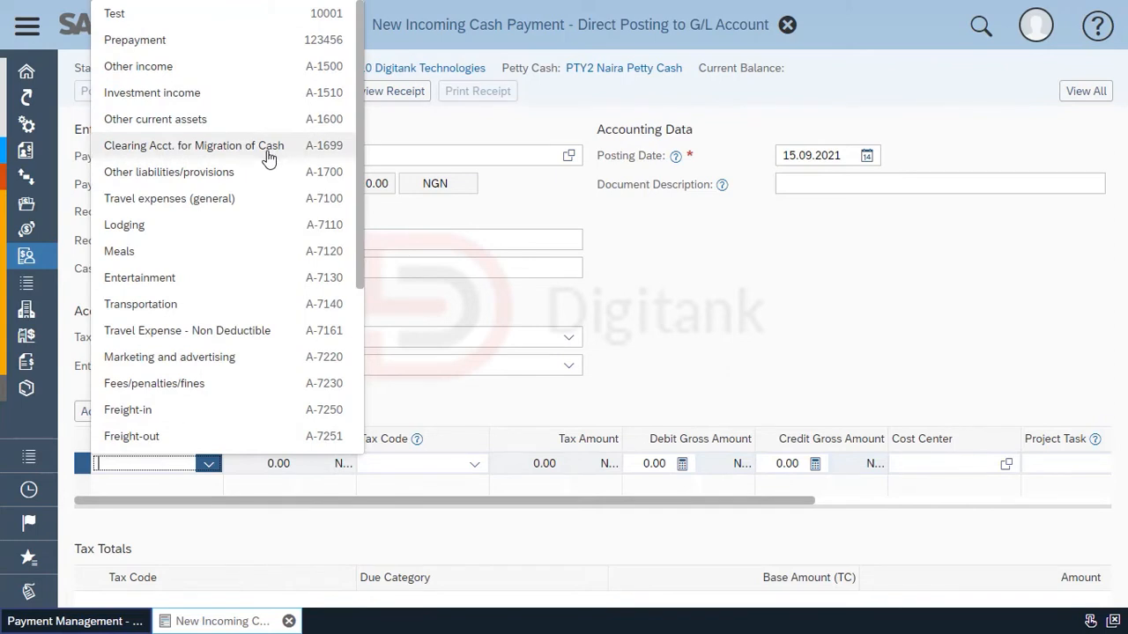
{"action": "scroll", "coordinate": [277, 264], "scroll_direction": "down", "scroll_amount": 3}
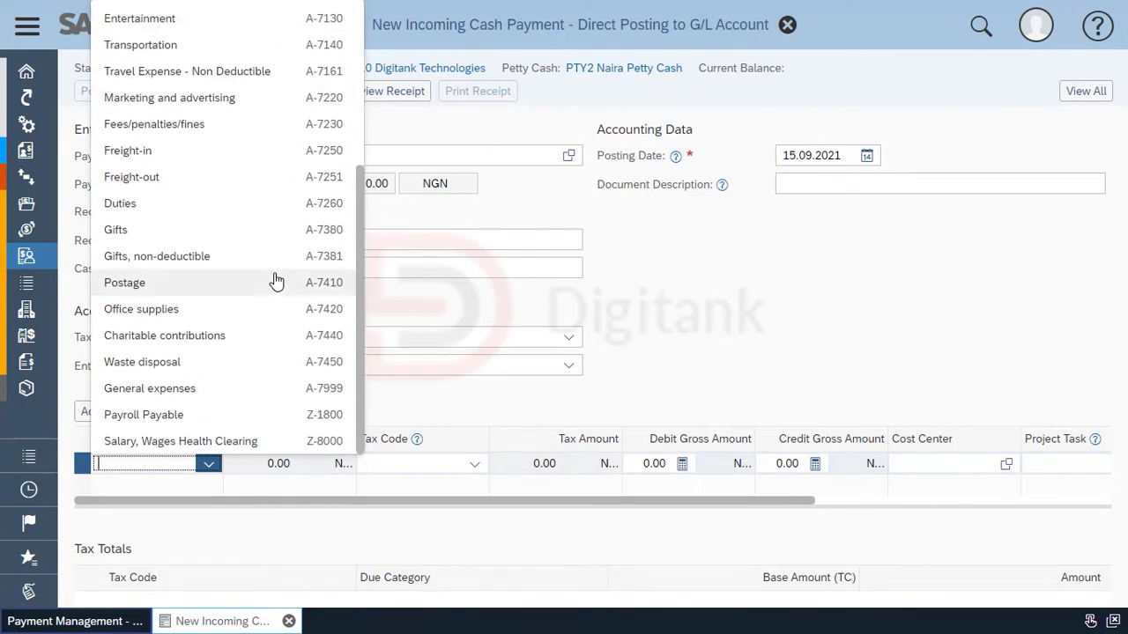
{"action": "scroll", "coordinate": [277, 282], "scroll_direction": "up", "scroll_amount": 5}
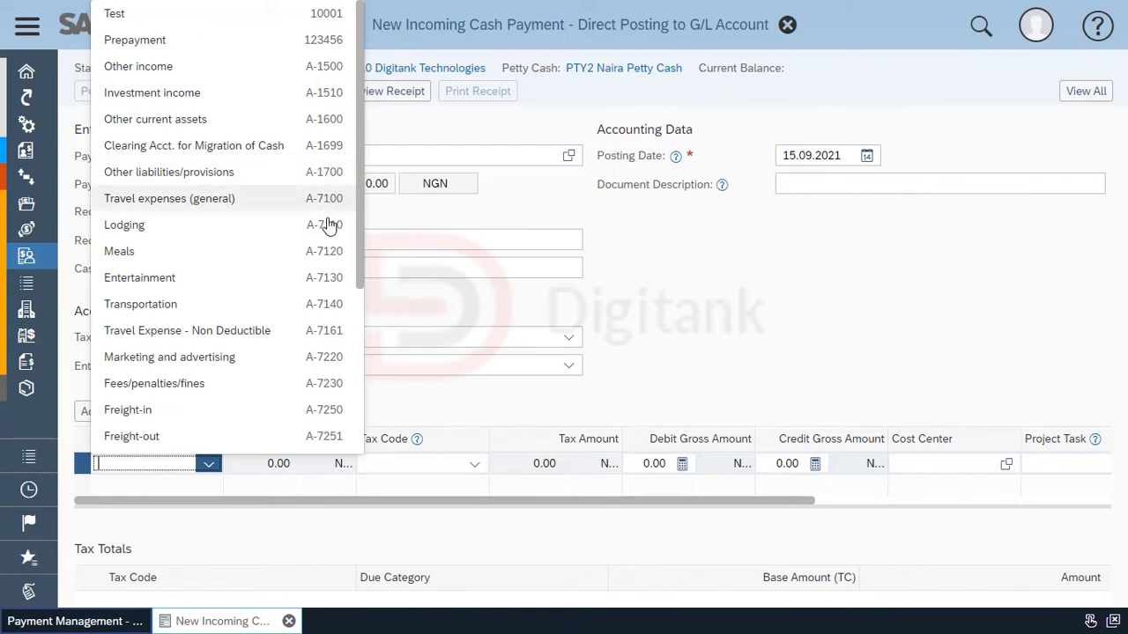
{"action": "left_click", "coordinate": [309, 278]}
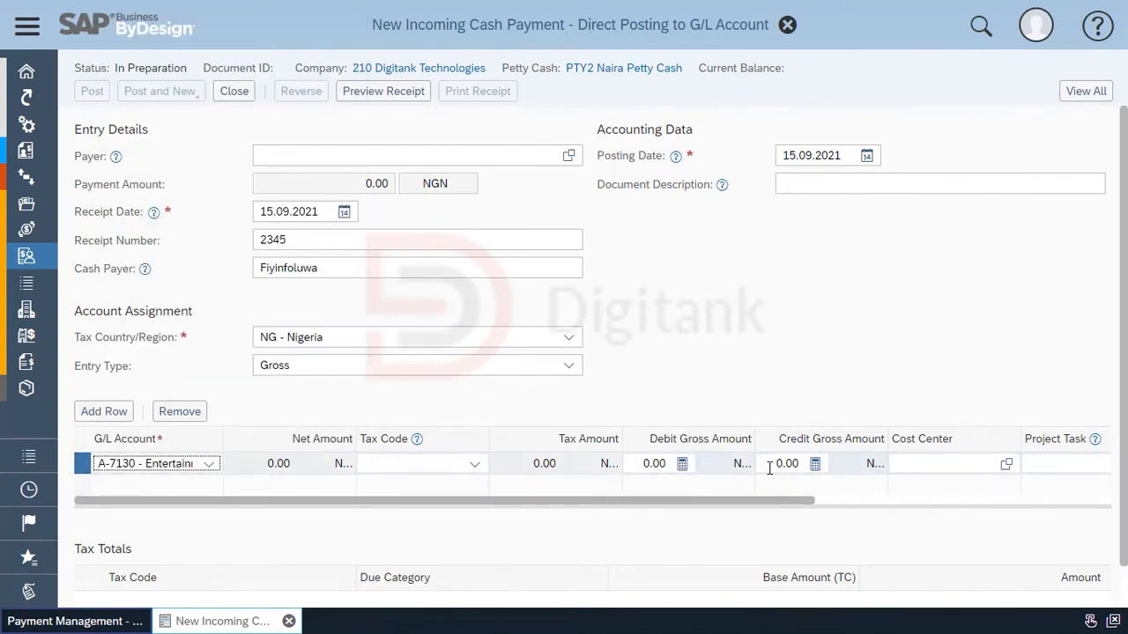
Set the Entertainment row's credit gross amount to 20,000 NGN and its cost center to 213 - Sales.
{"action": "left_click", "coordinate": [771, 465]}
{"action": "type", "text": "200"}
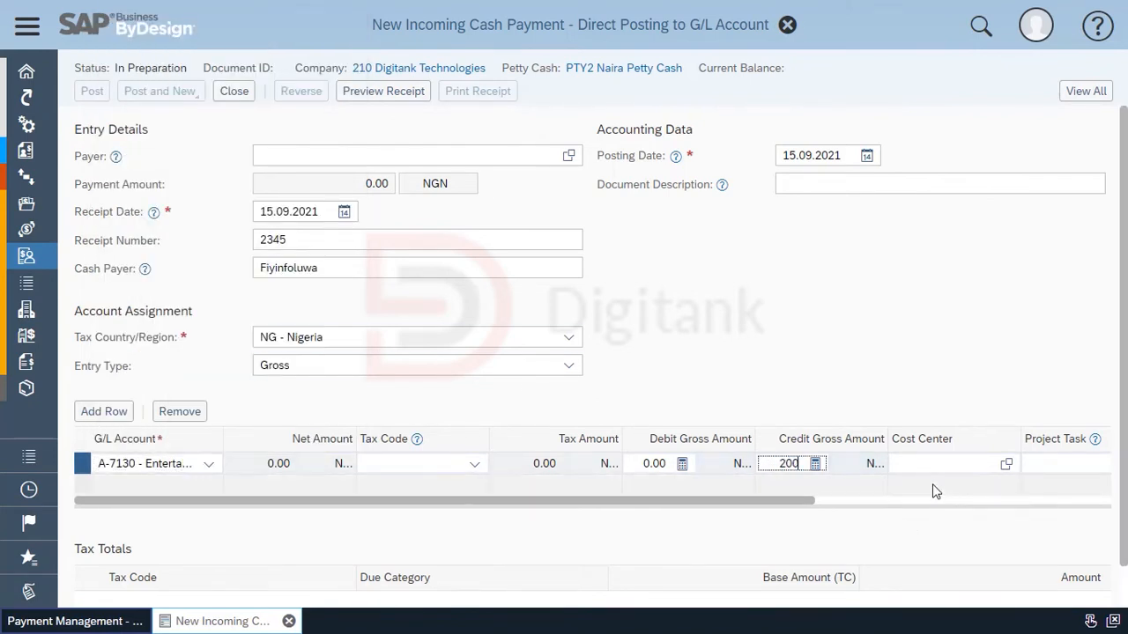
{"action": "type", "text": "00"}
{"action": "key", "text": "Tab"}
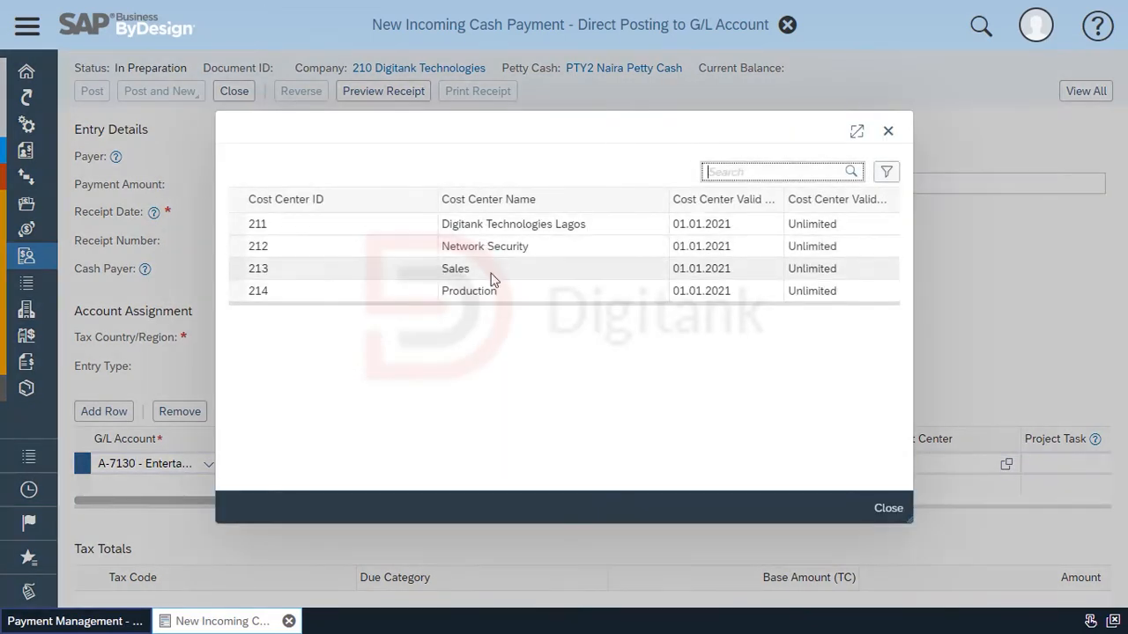
{"action": "left_click", "coordinate": [491, 269]}
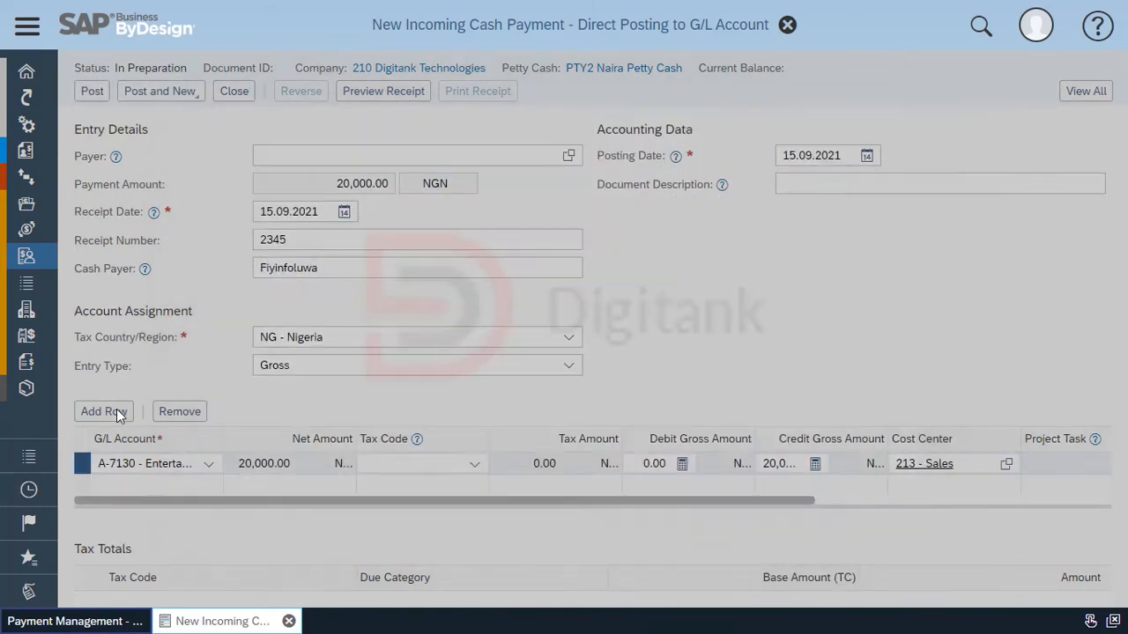
Add a second account assignment row and assign the Transport G/L account (A-7140) to it.
{"action": "left_click", "coordinate": [117, 409]}
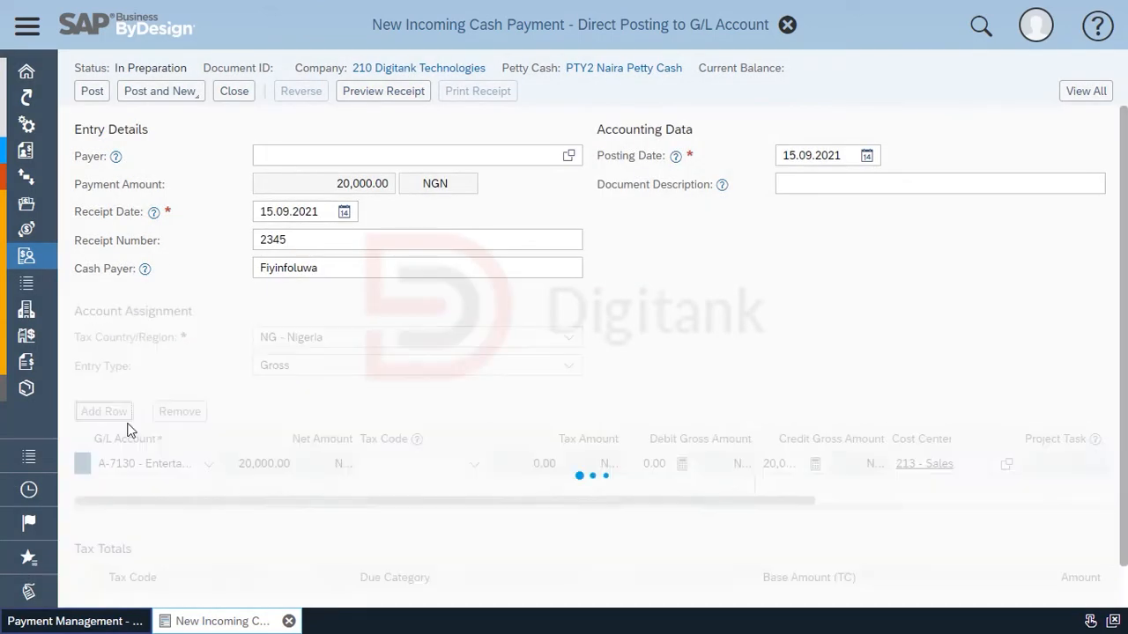
{"action": "left_click", "coordinate": [210, 486]}
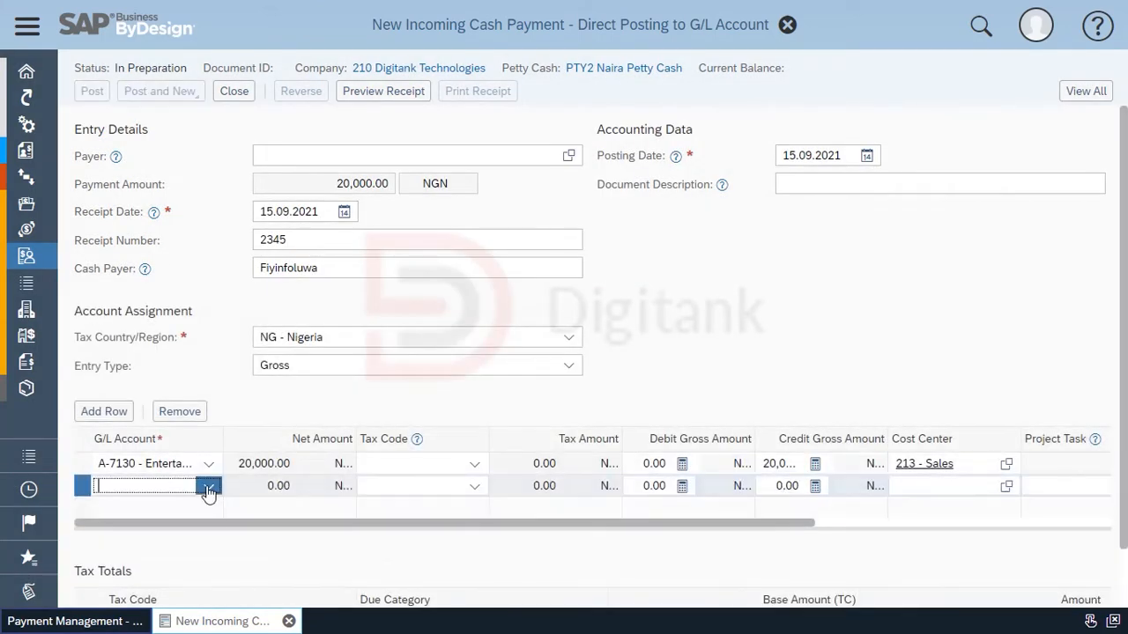
{"action": "left_click", "coordinate": [247, 302]}
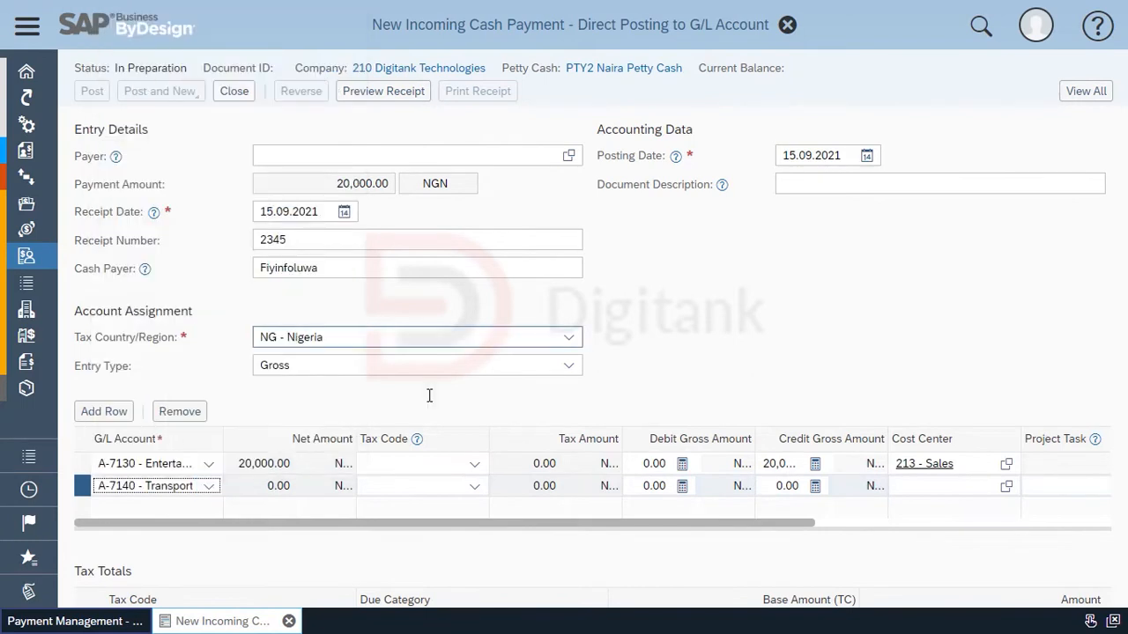
Set the Transport row's credit gross amount to 25,000 NGN and its cost center to 212 - Network Security.
{"action": "left_click", "coordinate": [787, 486]}
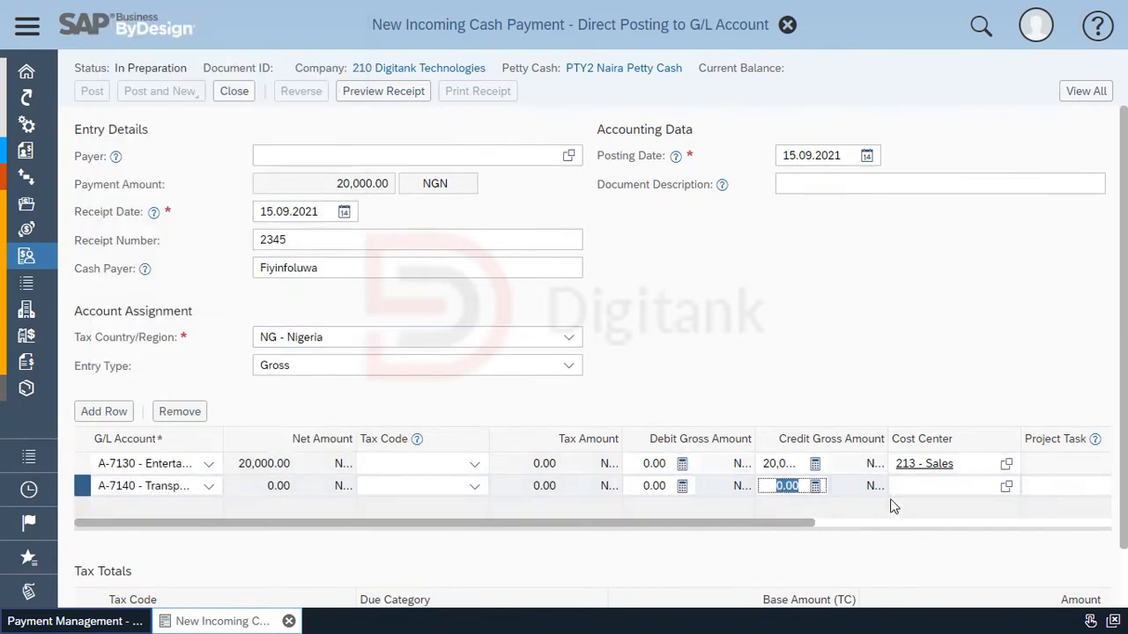
{"action": "type", "text": "25000"}
{"action": "left_click", "coordinate": [934, 491]}
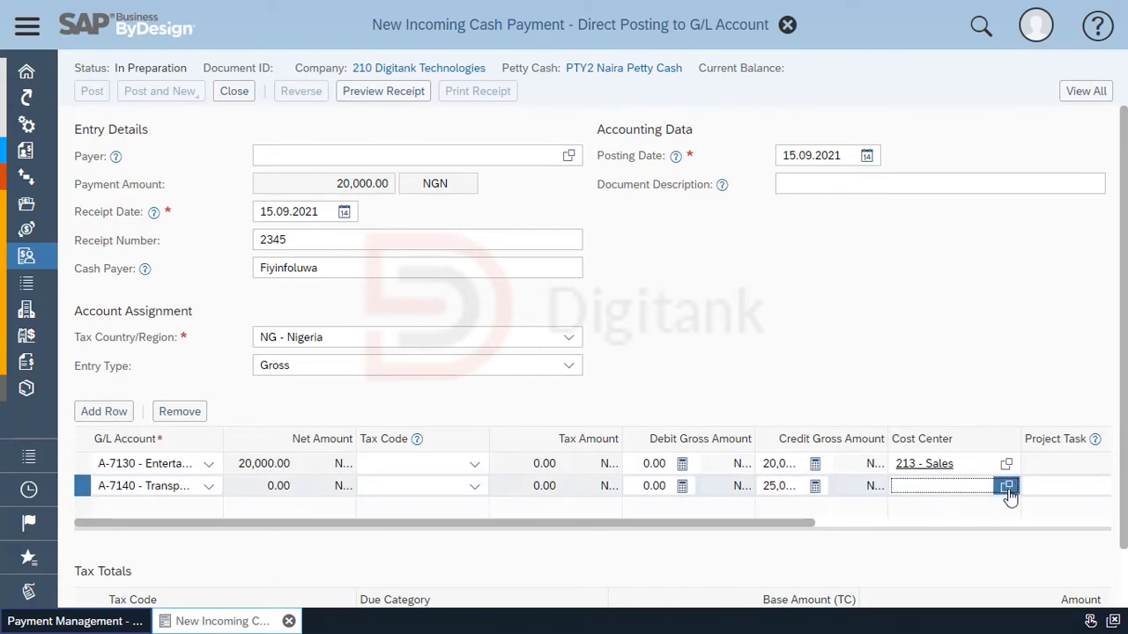
{"action": "left_click", "coordinate": [1006, 486]}
{"action": "left_click", "coordinate": [552, 238]}
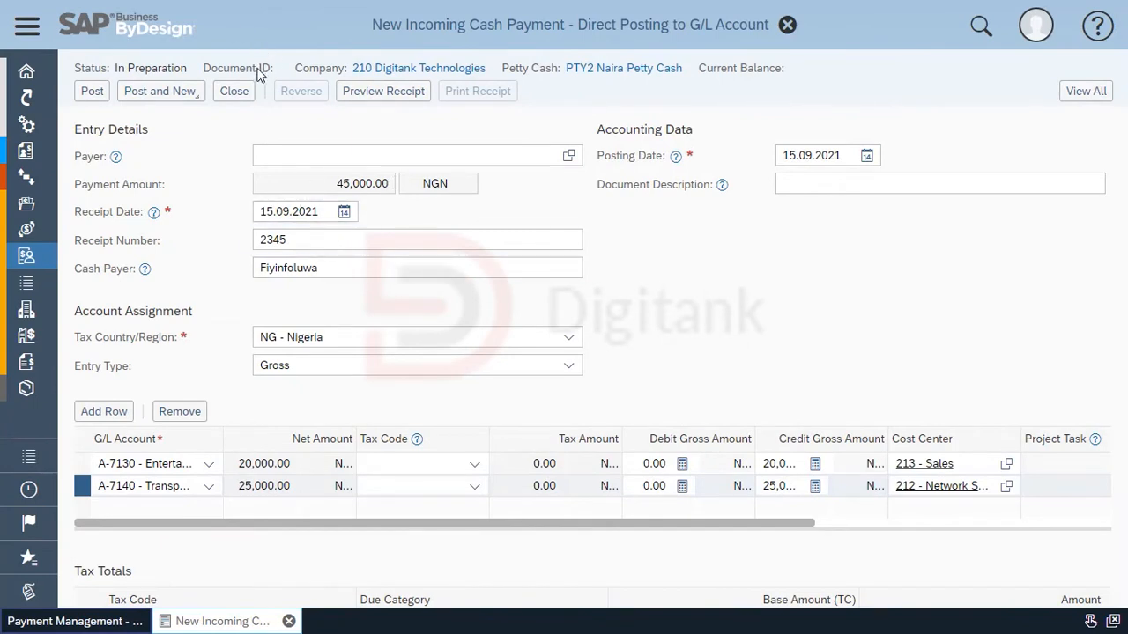
Post the incoming cash payment and review its journal entry through the document flow, closing both documents.
{"action": "left_click", "coordinate": [93, 91]}
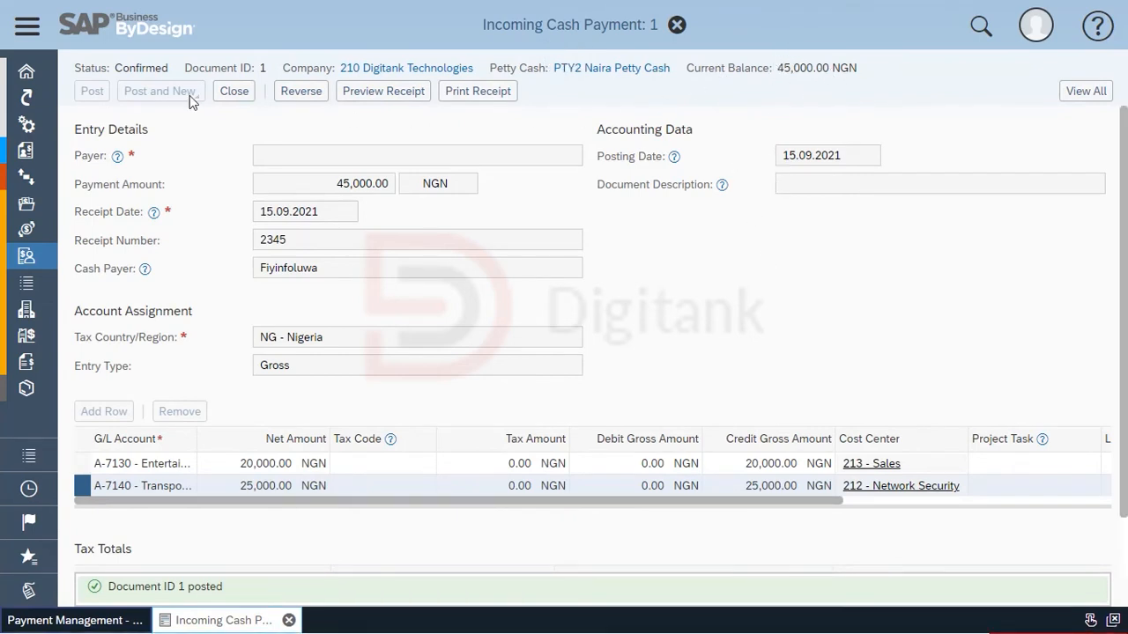
{"action": "left_click", "coordinate": [1089, 99]}
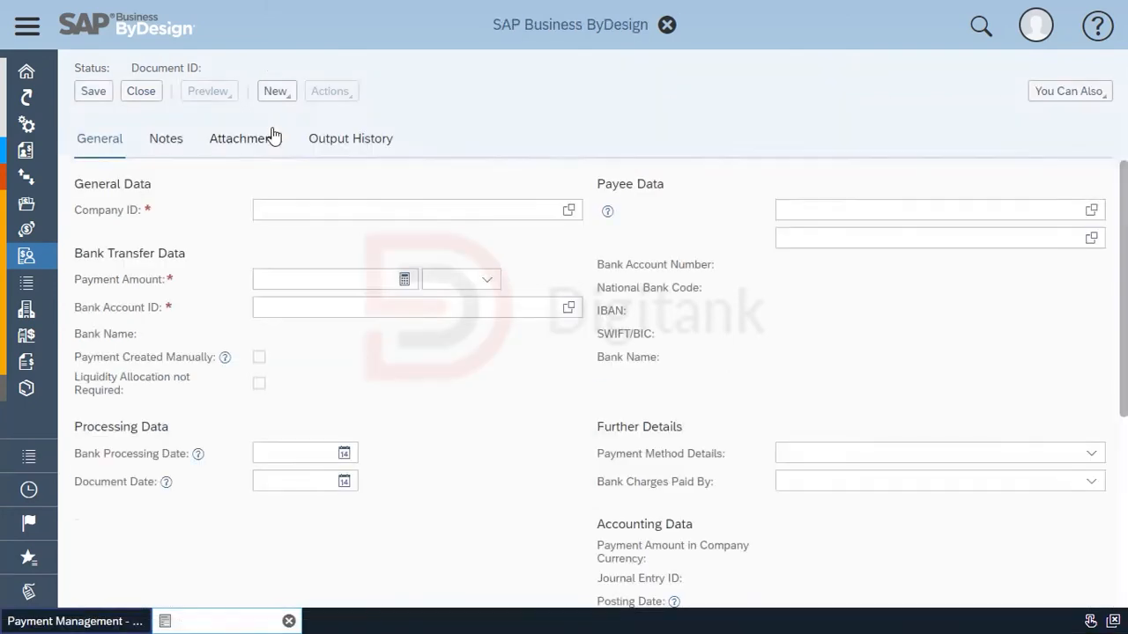
{"action": "left_click", "coordinate": [202, 149]}
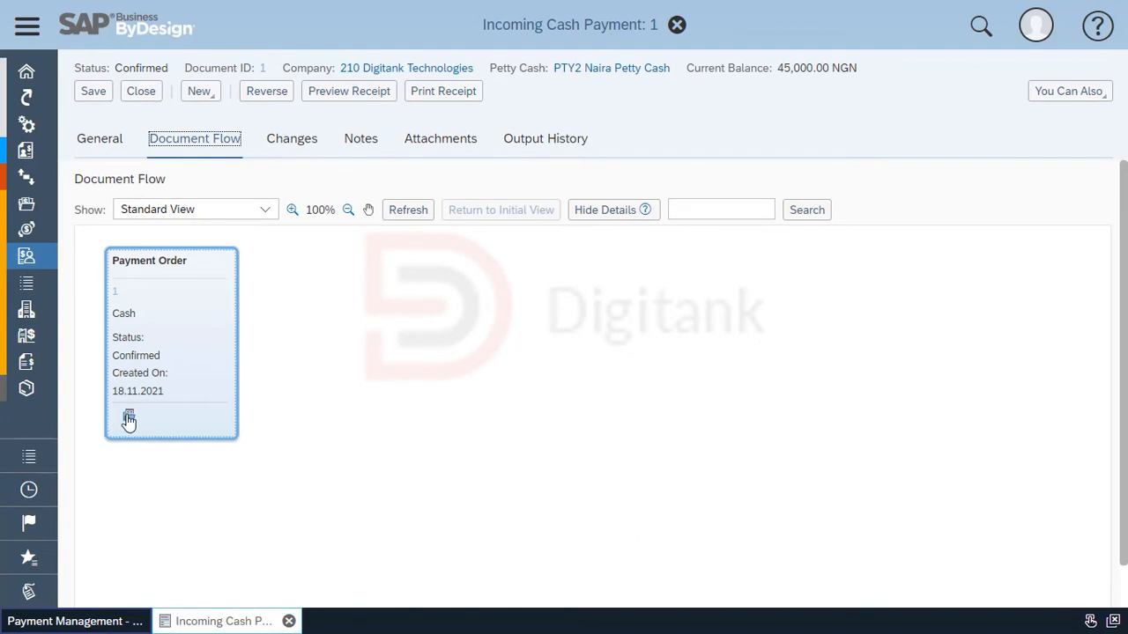
{"action": "left_click", "coordinate": [128, 419]}
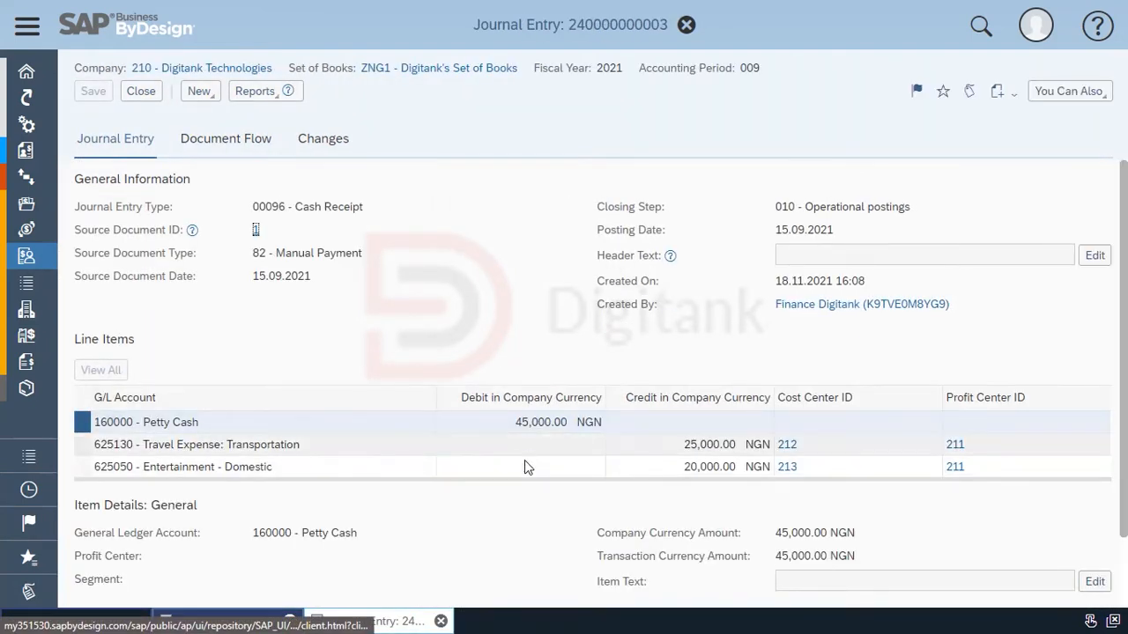
{"action": "left_click", "coordinate": [153, 100]}
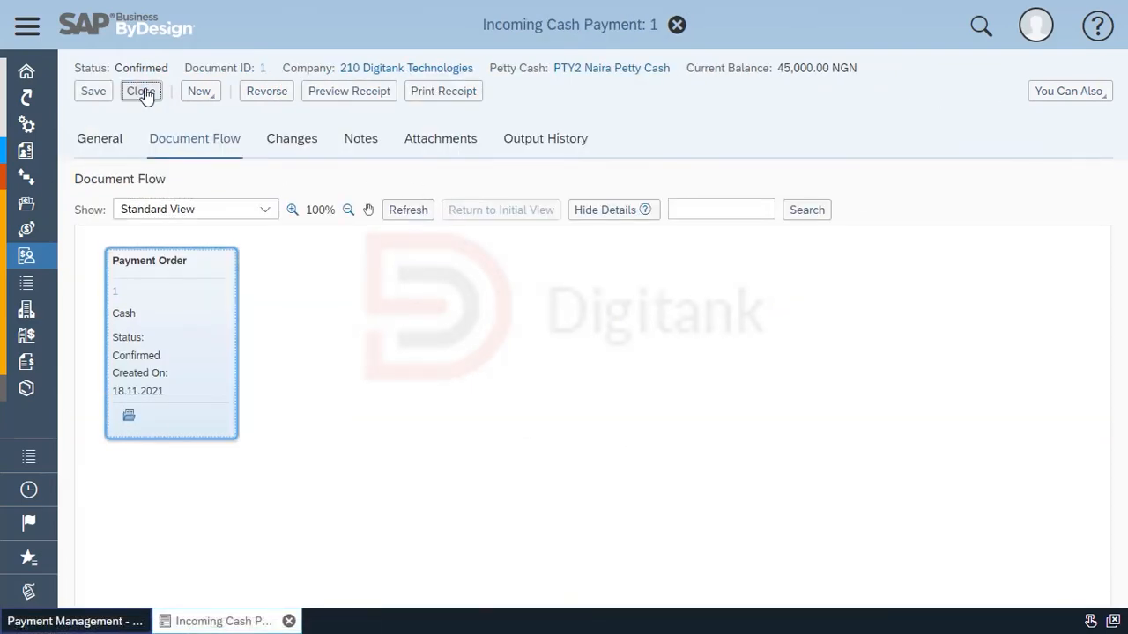
{"action": "left_click", "coordinate": [142, 91]}
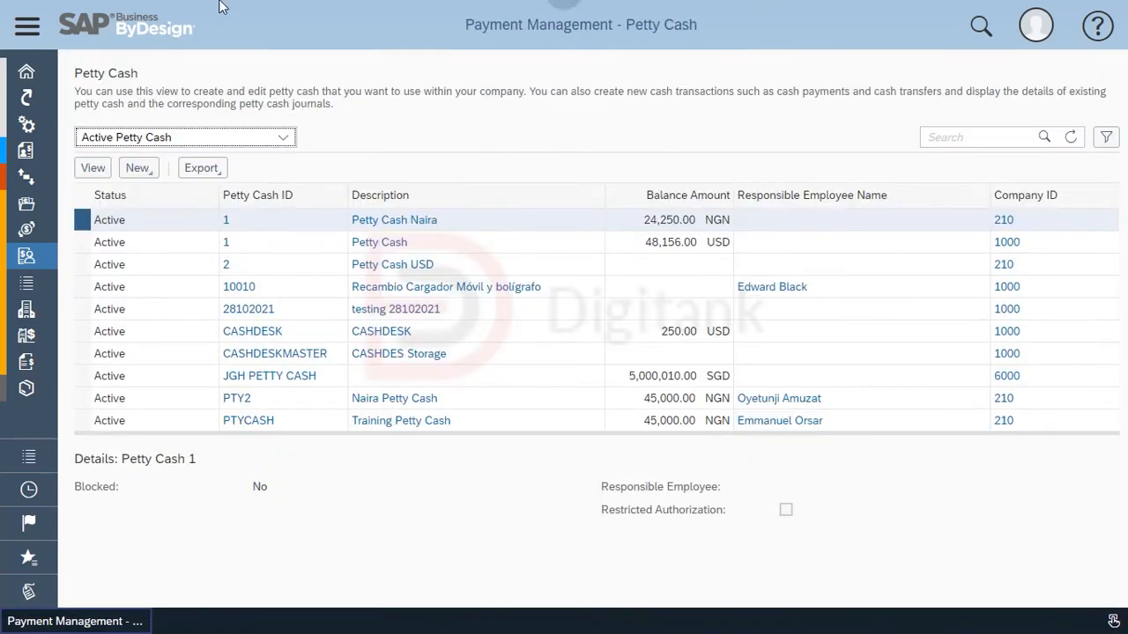
Create an incoming cash payment with reference to items for petty cash 1, with the first customer matching "cus" as payer.
{"action": "left_click", "coordinate": [135, 170]}
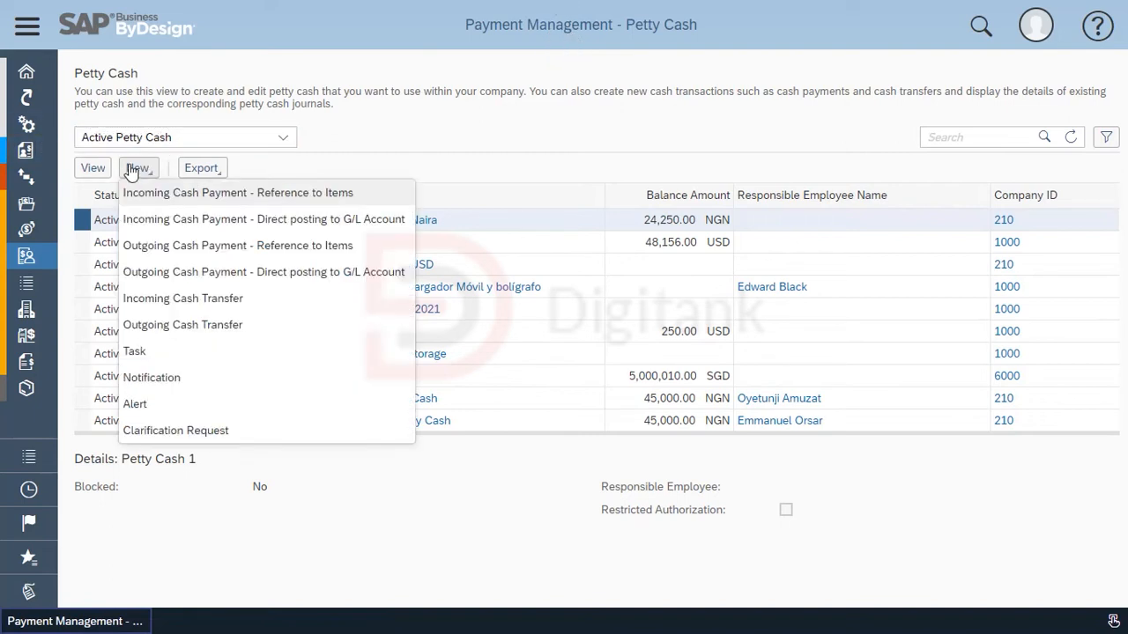
{"action": "left_click", "coordinate": [179, 216]}
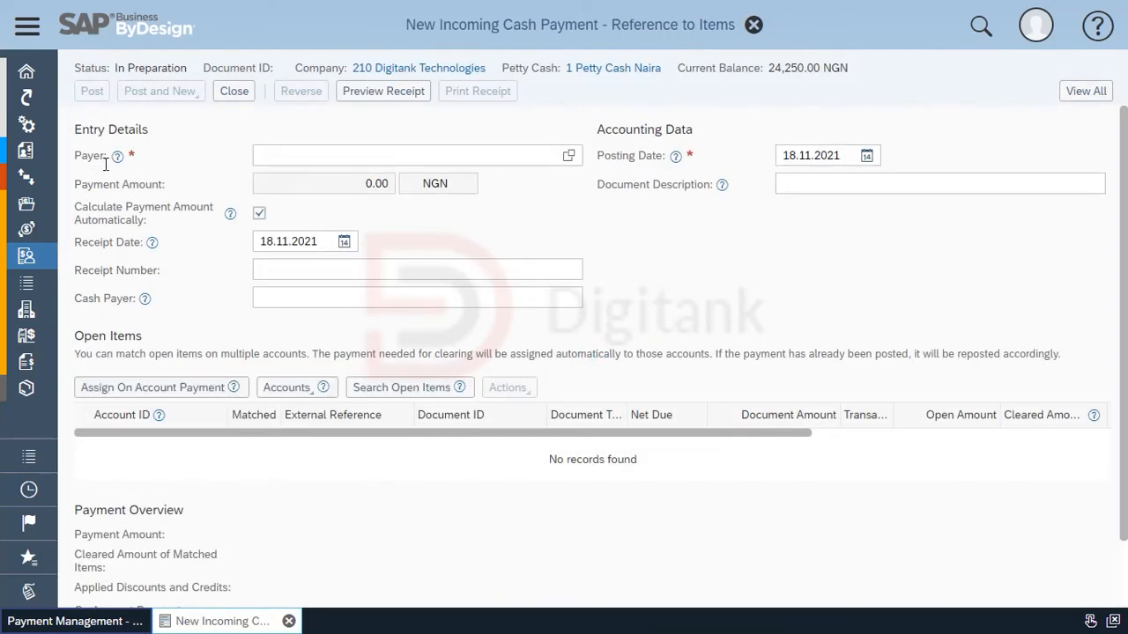
{"action": "left_click", "coordinate": [300, 148]}
{"action": "type", "text": "cus"}
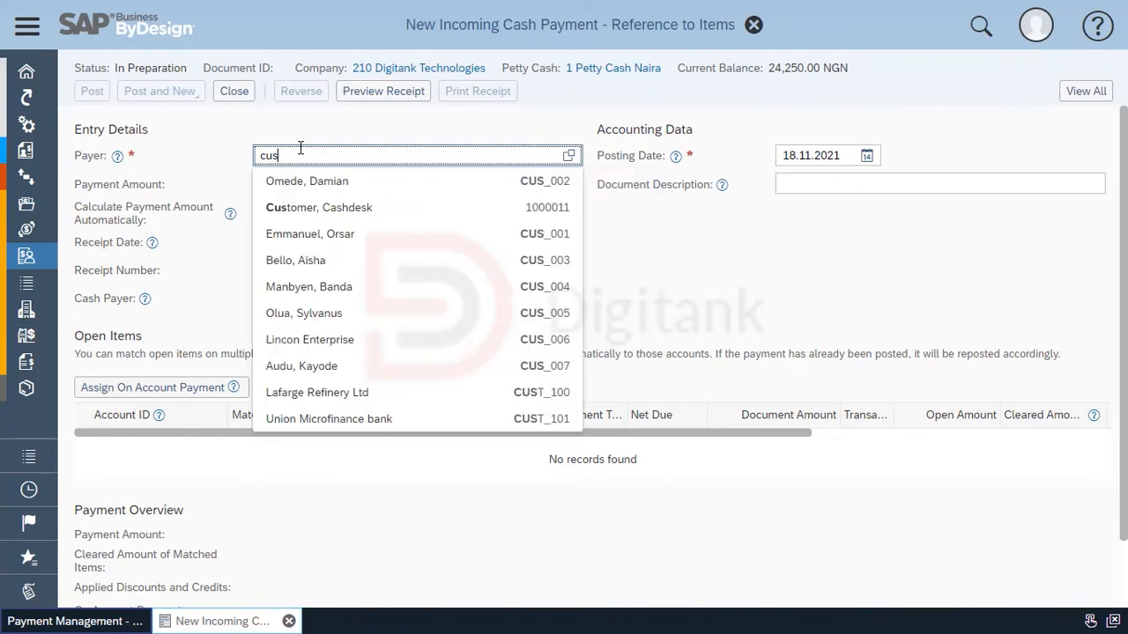
{"action": "left_click", "coordinate": [419, 185]}
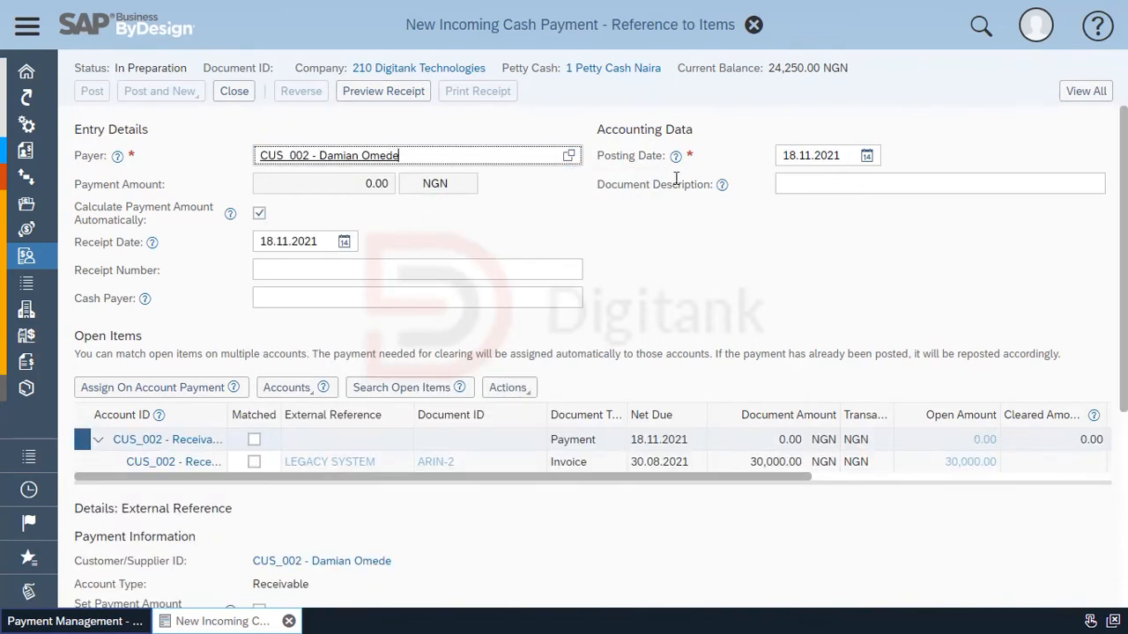
Set the posting date and receipt date of the reference-to-items incoming payment to 15.09.2021.
{"action": "left_click", "coordinate": [866, 156]}
{"action": "left_click", "coordinate": [796, 195]}
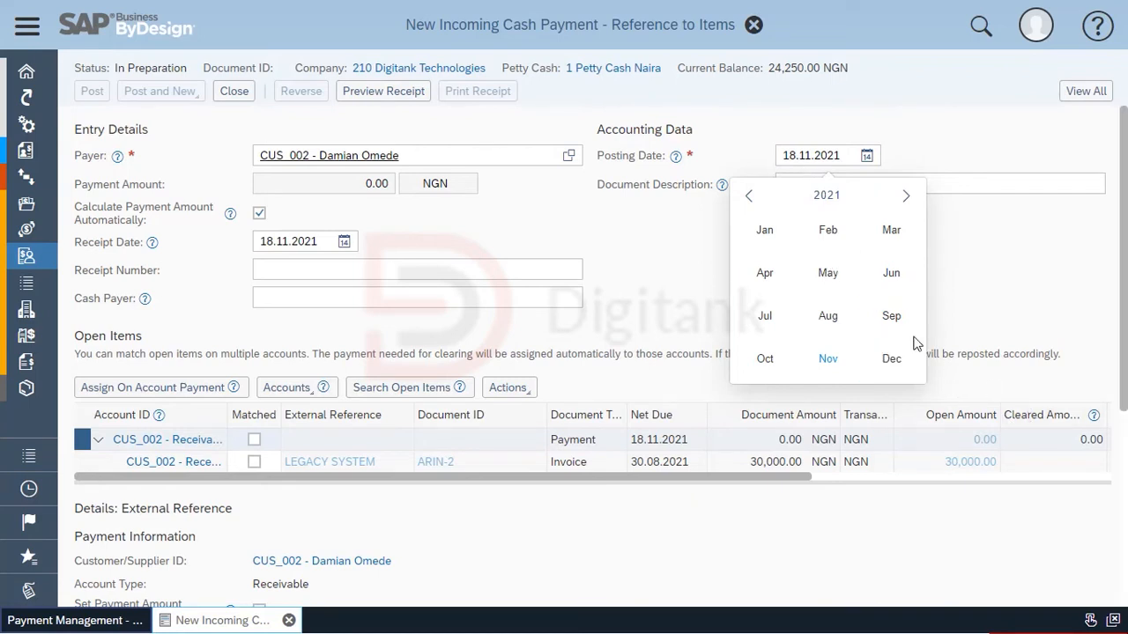
{"action": "left_click", "coordinate": [890, 316]}
{"action": "left_click", "coordinate": [811, 285]}
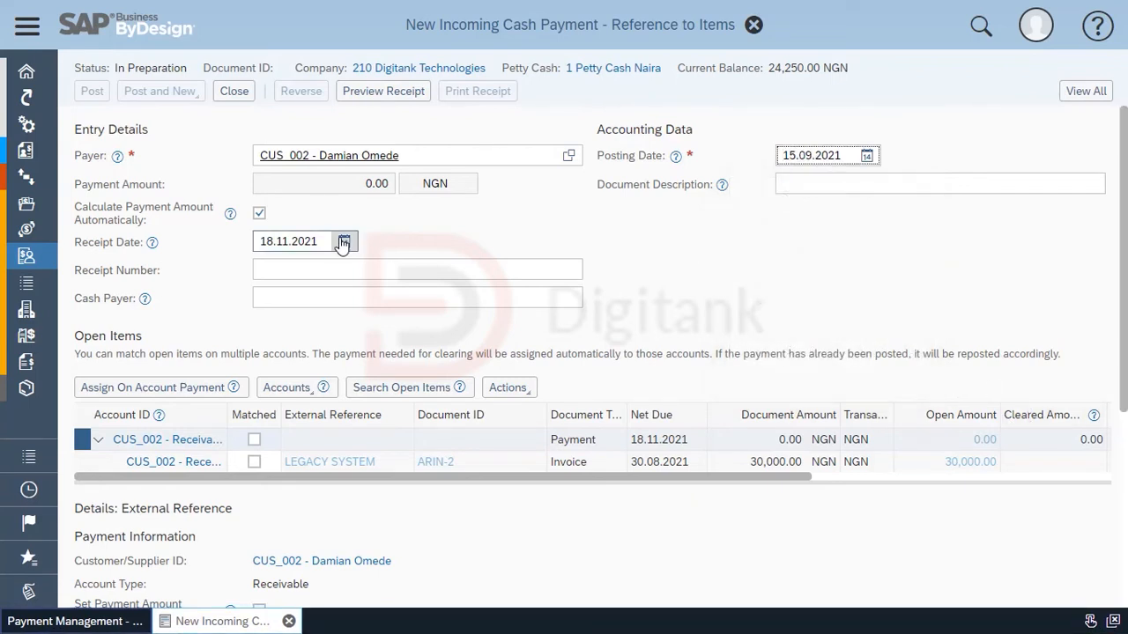
{"action": "left_click", "coordinate": [344, 242]}
{"action": "left_click", "coordinate": [300, 283]}
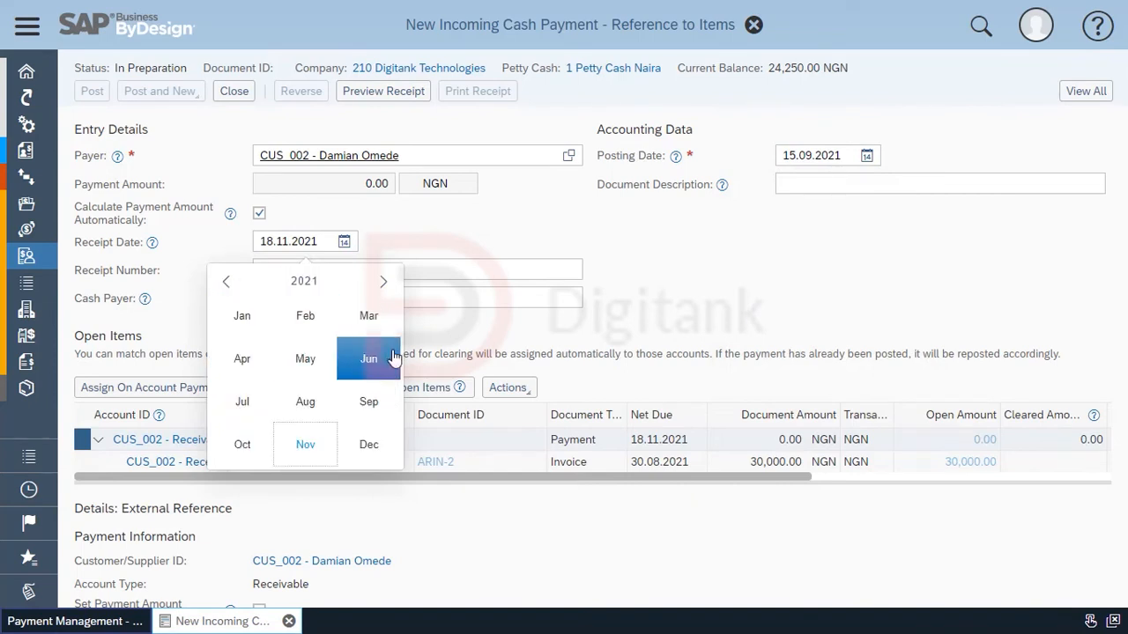
{"action": "left_click", "coordinate": [369, 401]}
{"action": "left_click", "coordinate": [287, 368]}
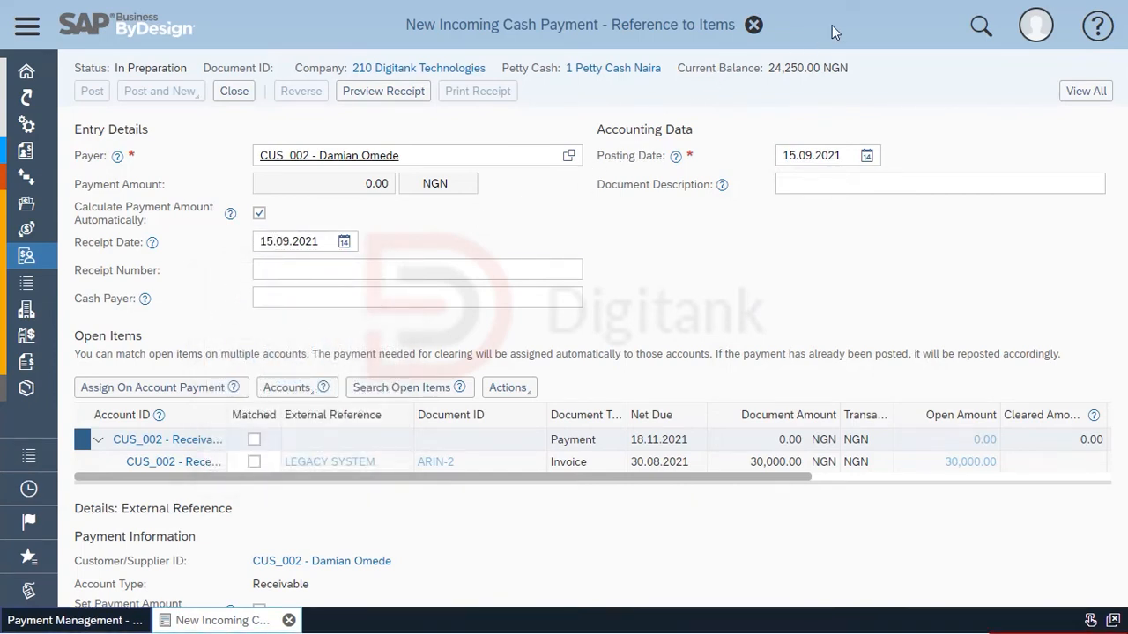
Match the open invoice ARIN-2 to the payment and set its applied net amount to 15,000 NGN.
{"action": "left_click", "coordinate": [233, 388]}
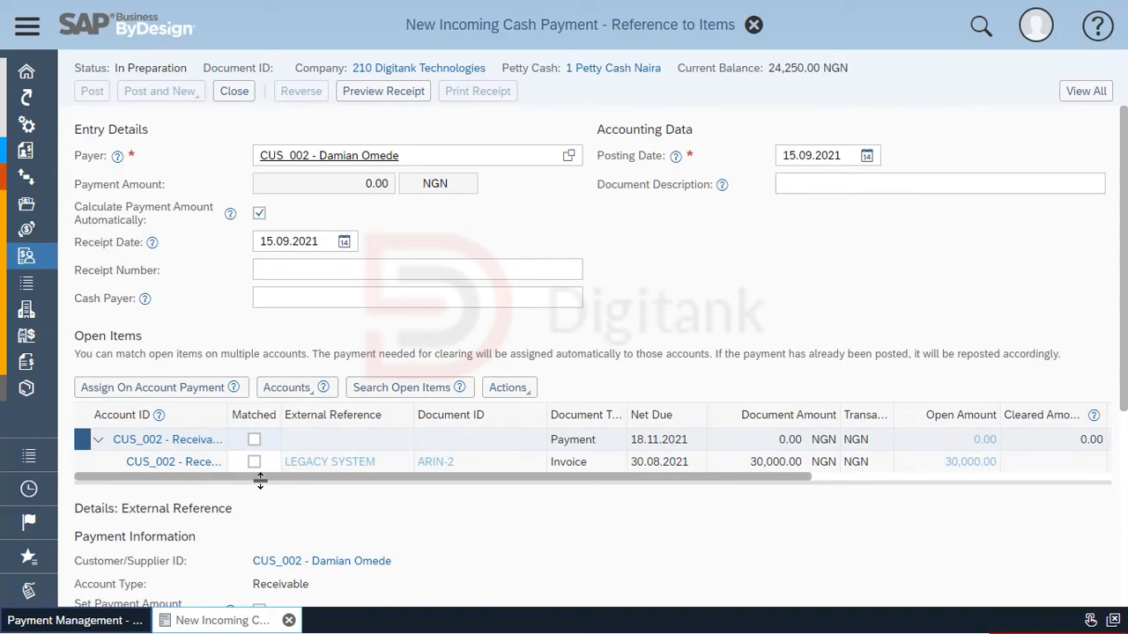
{"action": "left_click", "coordinate": [254, 462]}
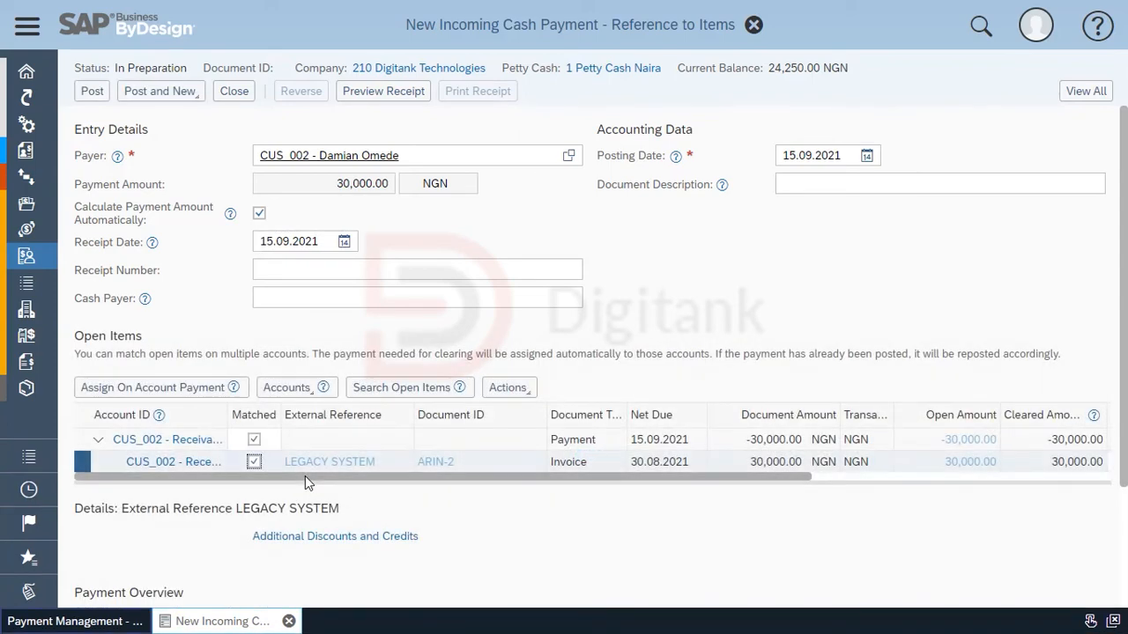
{"action": "left_click_drag", "start_coordinate": [305, 477], "coordinate": [690, 516]}
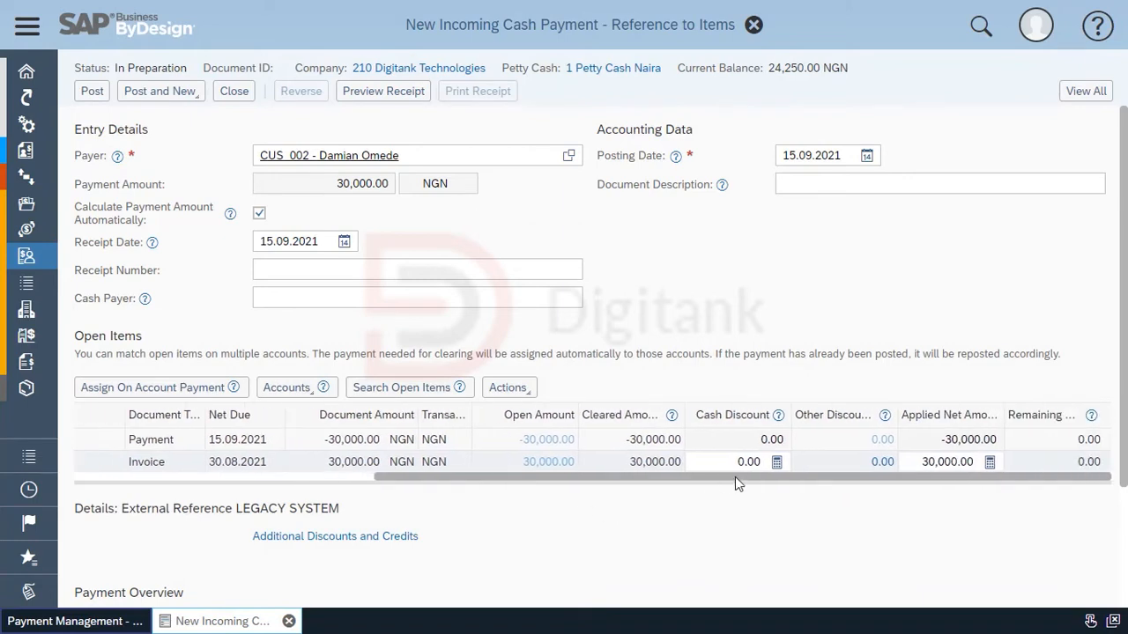
{"action": "left_click", "coordinate": [920, 459]}
{"action": "key", "text": "BackSpace"}
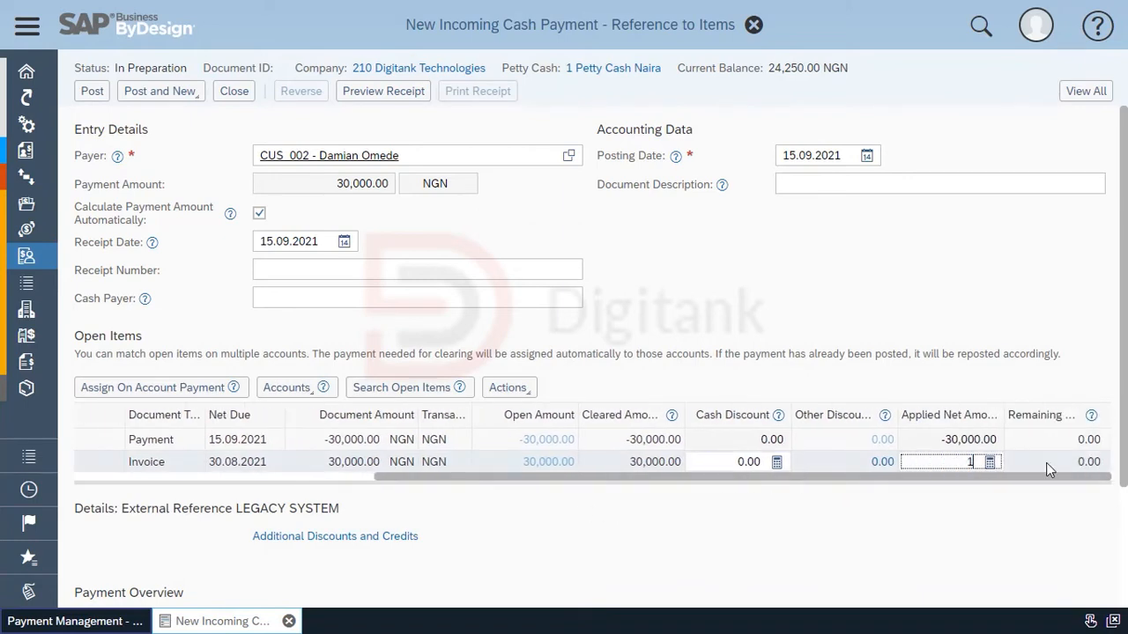
{"action": "type", "text": "15,0"}
{"action": "type", "text": "000"}
{"action": "left_click", "coordinate": [1008, 384]}
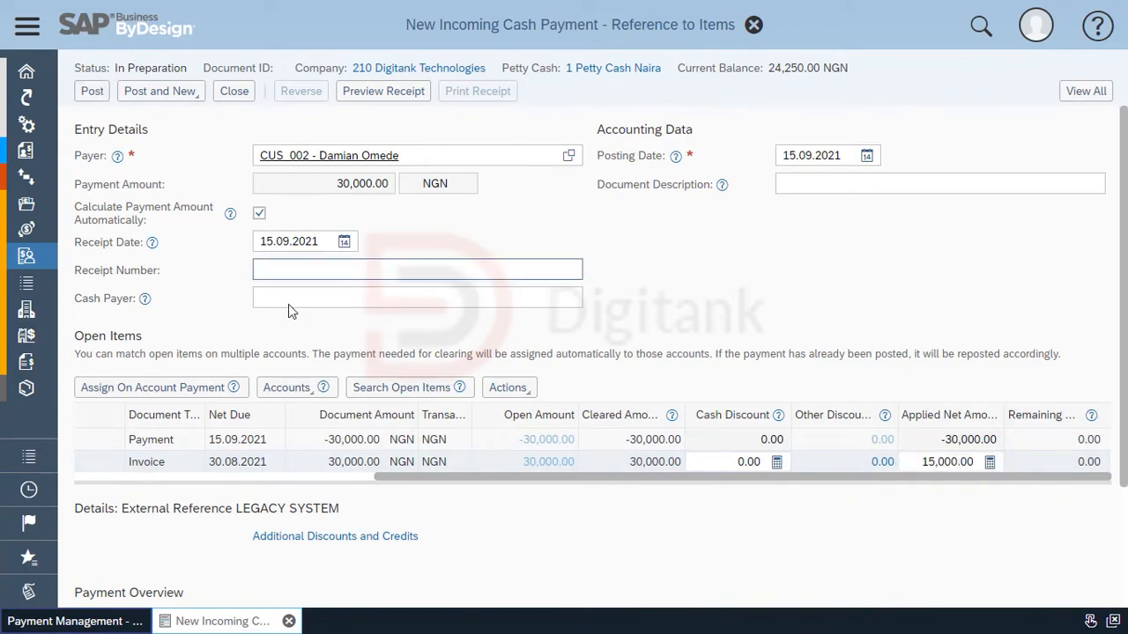
Post the 15,000 NGN incoming payment from its full detail view and close the document.
{"action": "left_click", "coordinate": [1079, 92]}
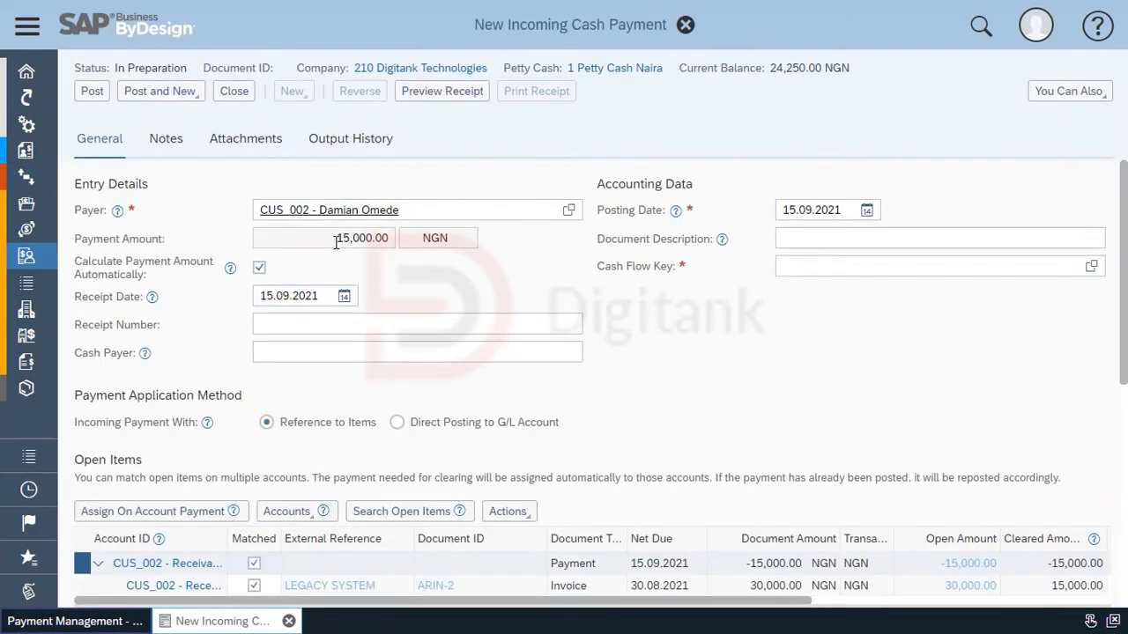
{"action": "left_click", "coordinate": [90, 93]}
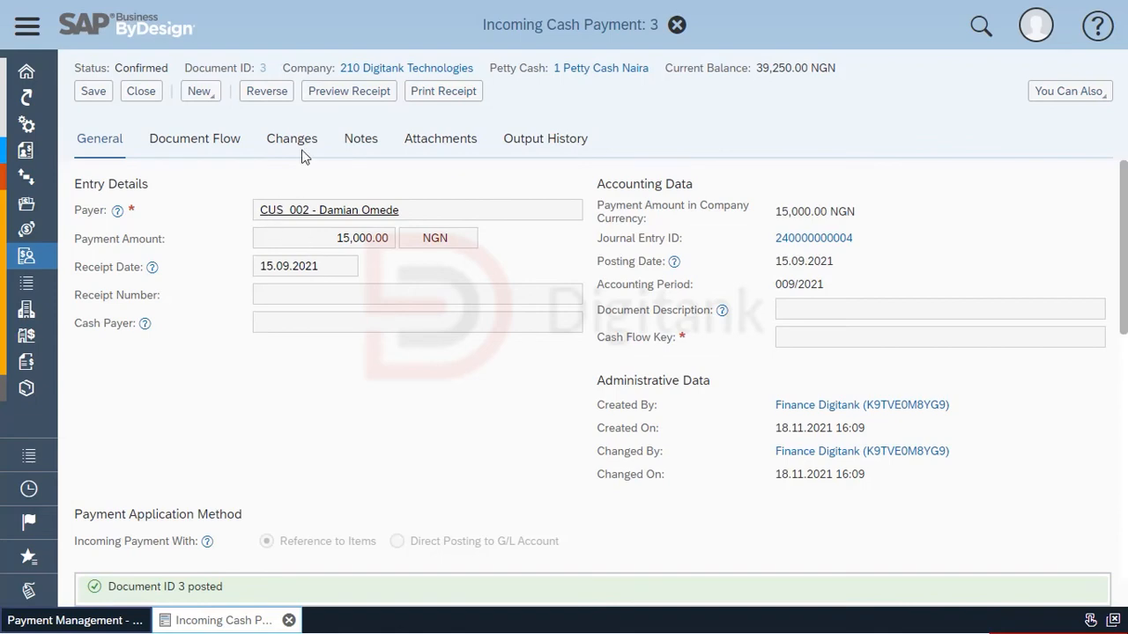
{"action": "left_click", "coordinate": [141, 92]}
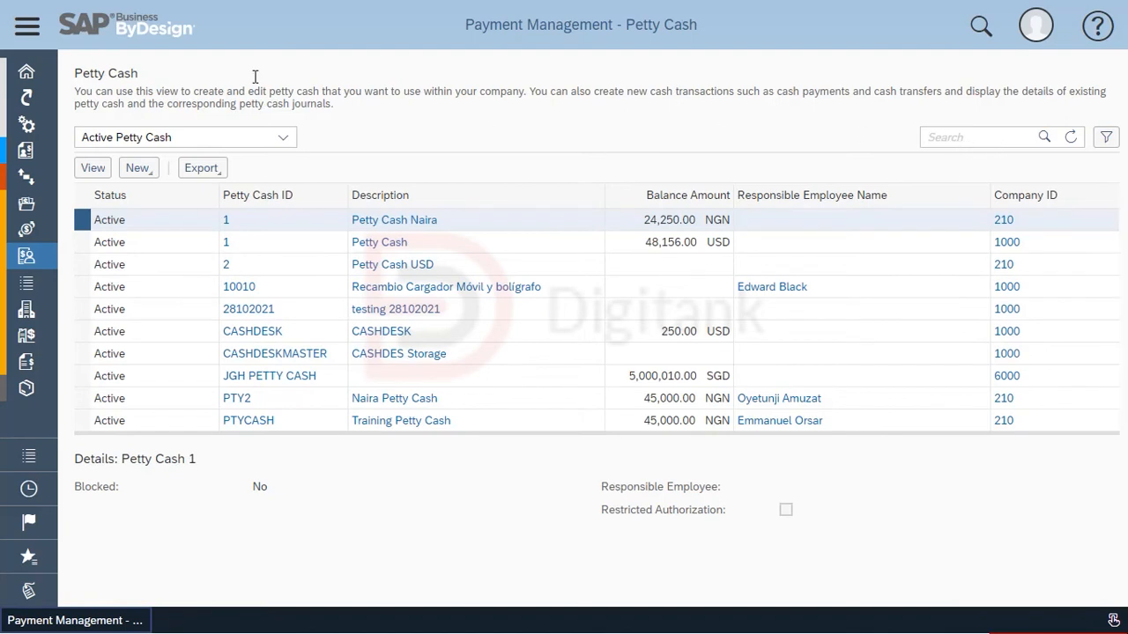
Create an outgoing cash payment with reference to items for petty cash PTY2, with Kam Industries ltd as payee.
{"action": "left_click", "coordinate": [205, 397]}
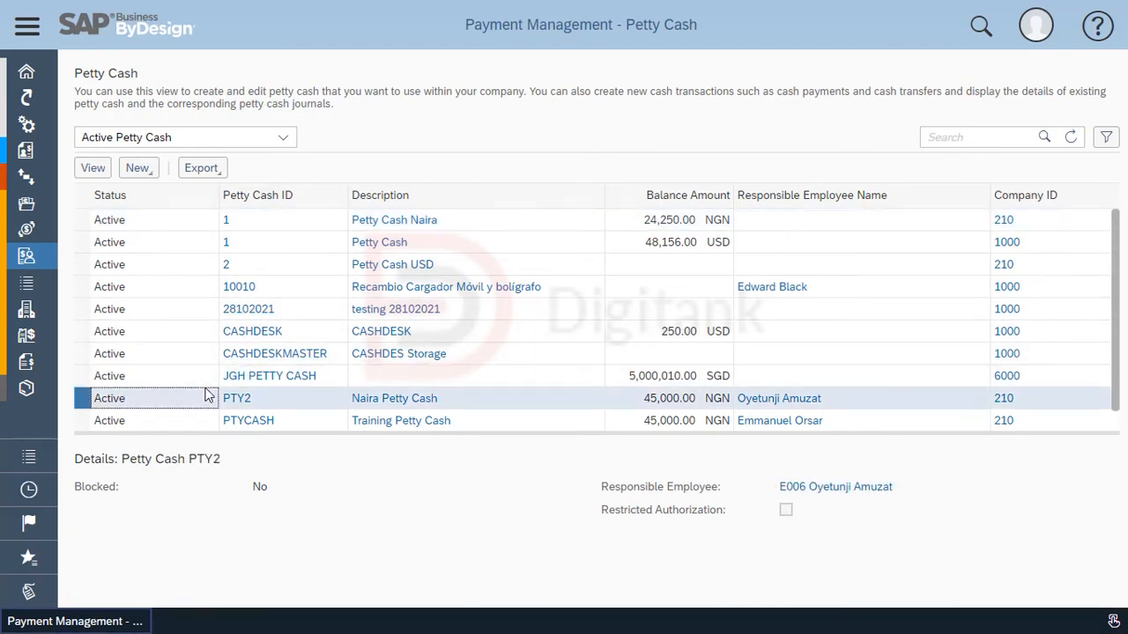
{"action": "left_click", "coordinate": [136, 168]}
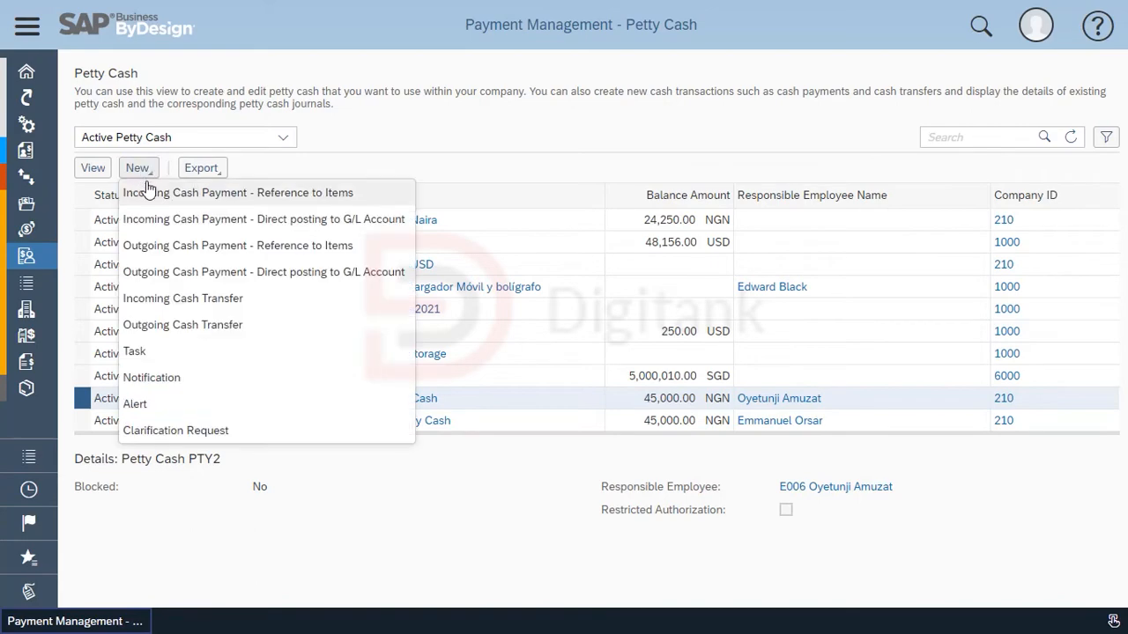
{"action": "left_click", "coordinate": [182, 248]}
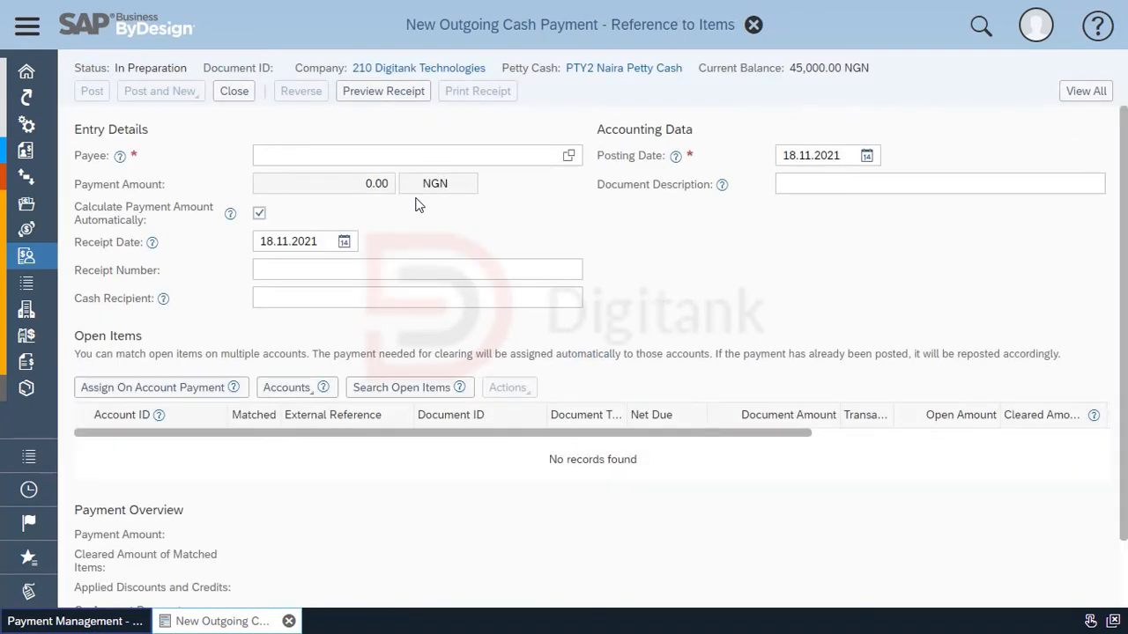
{"action": "left_click", "coordinate": [430, 157]}
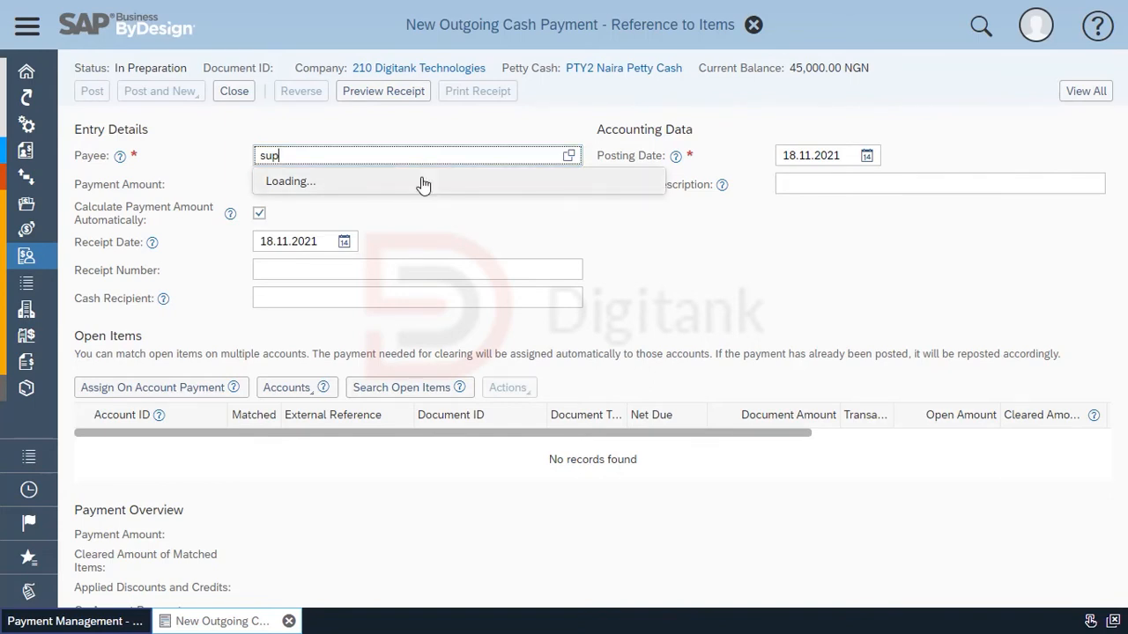
{"action": "left_click", "coordinate": [568, 155]}
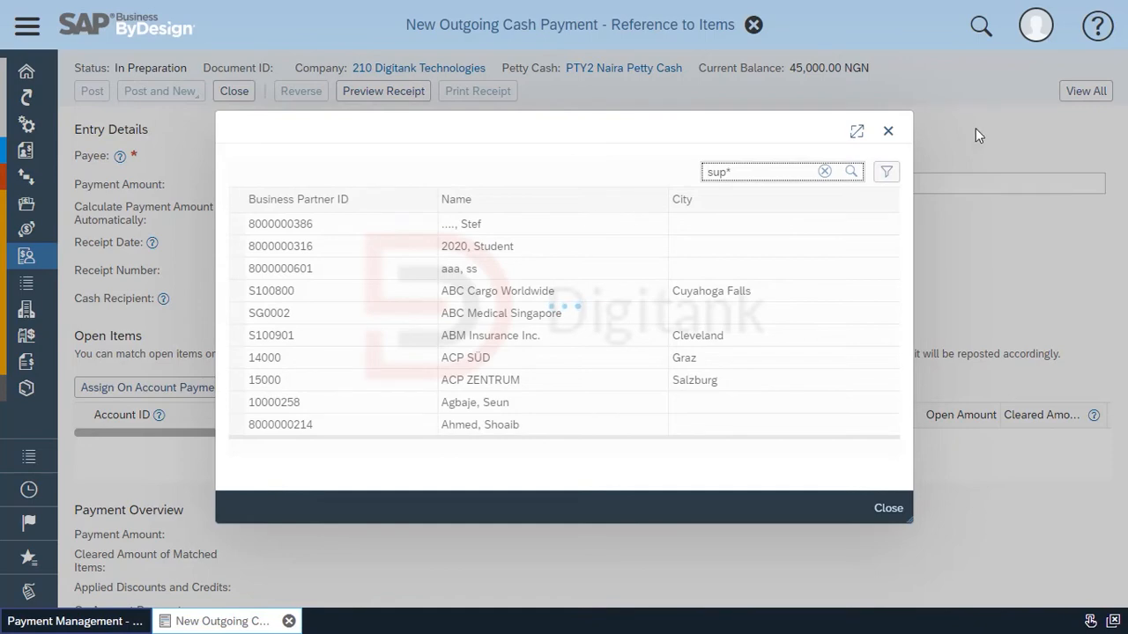
{"action": "left_click", "coordinate": [732, 291]}
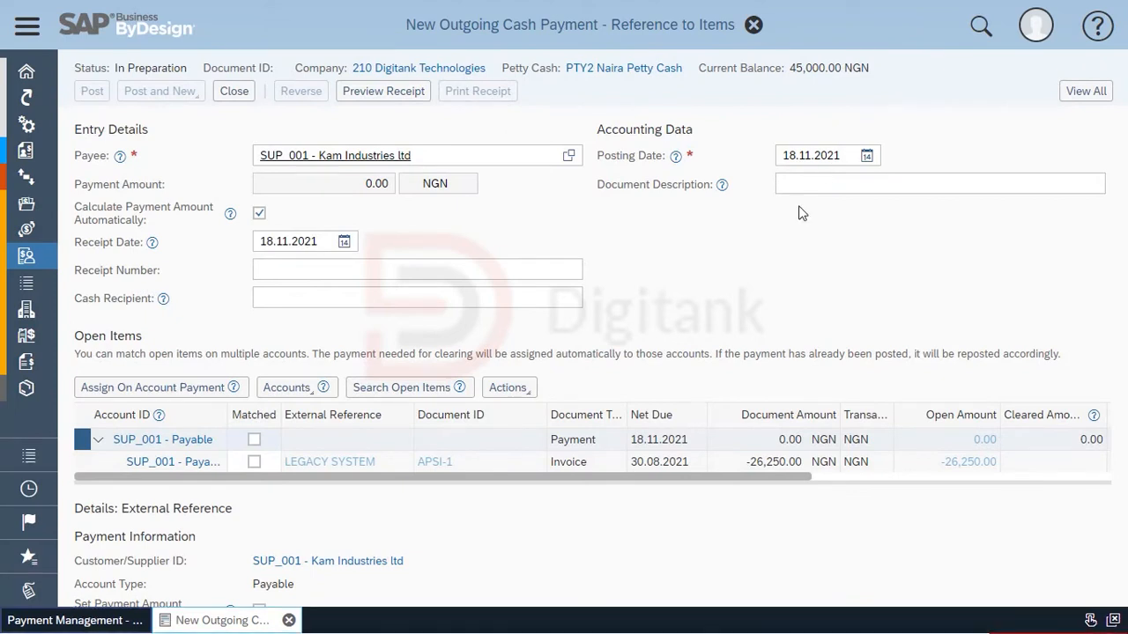
Set the outgoing payment's posting date to 17.09.2021 and its receipt date to 15.09.2021.
{"action": "left_click", "coordinate": [867, 156]}
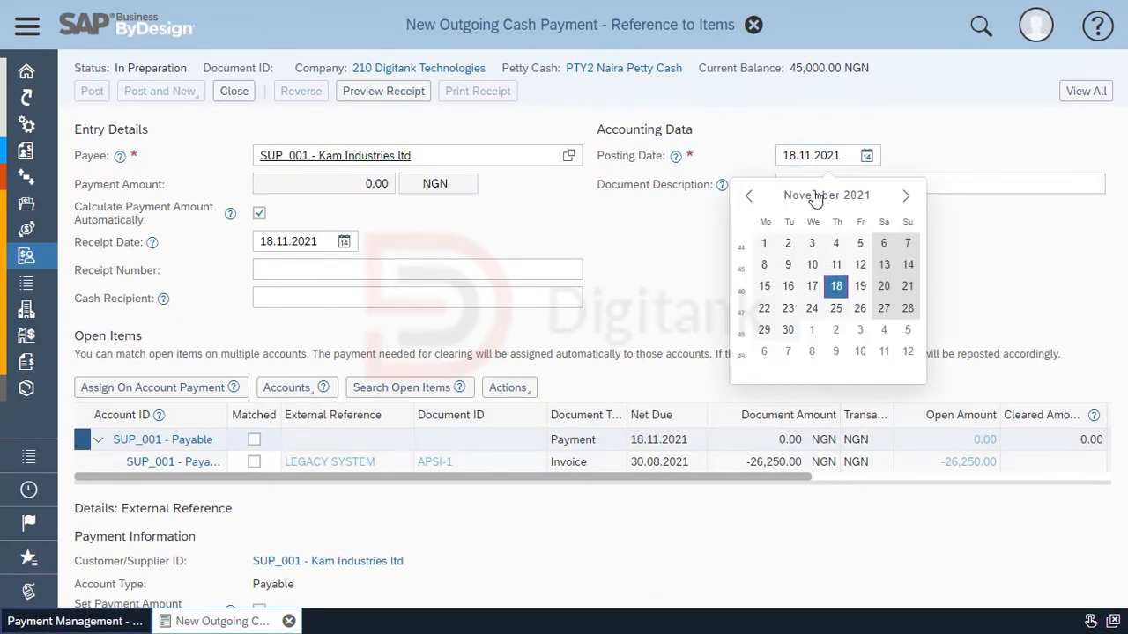
{"action": "left_click", "coordinate": [810, 194]}
{"action": "left_click", "coordinate": [891, 317]}
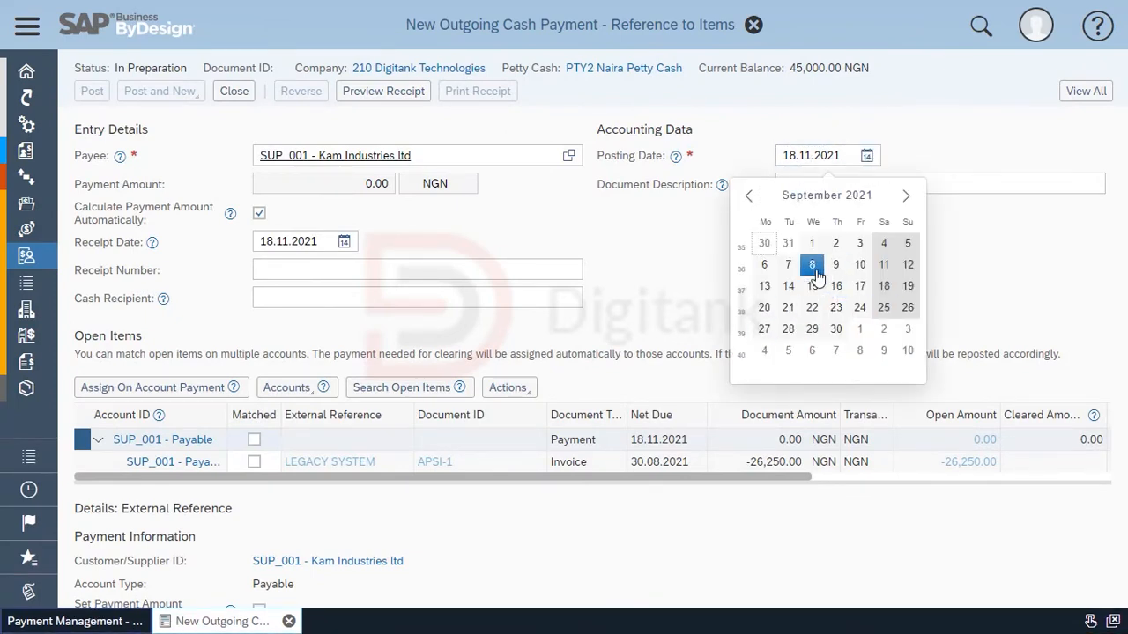
{"action": "left_click", "coordinate": [859, 285]}
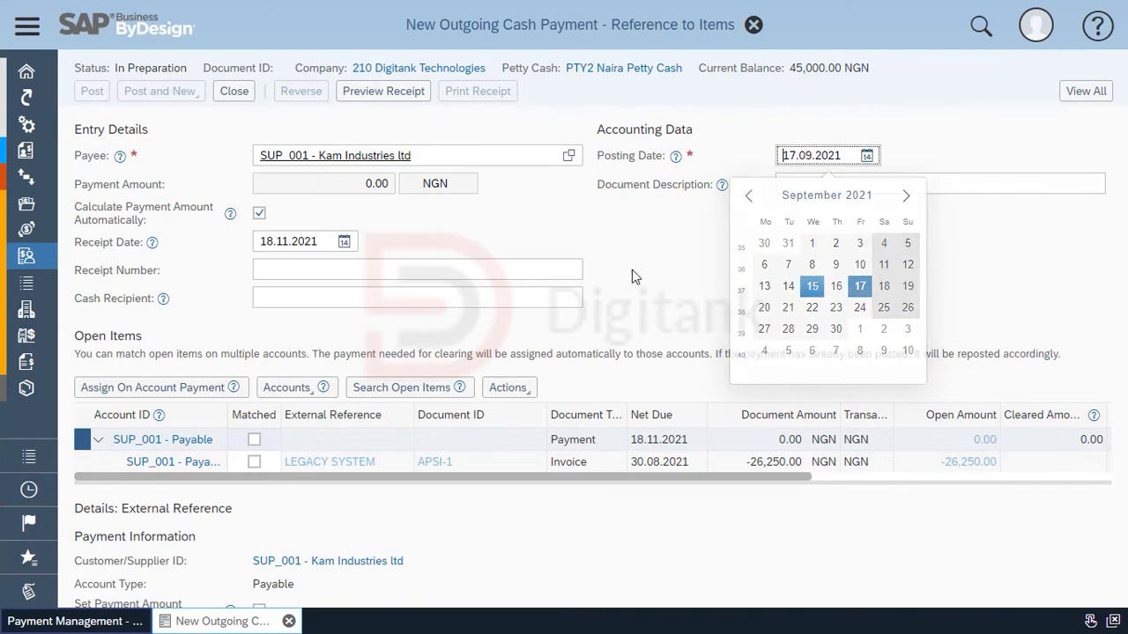
{"action": "left_click", "coordinate": [343, 242]}
{"action": "left_click", "coordinate": [304, 280]}
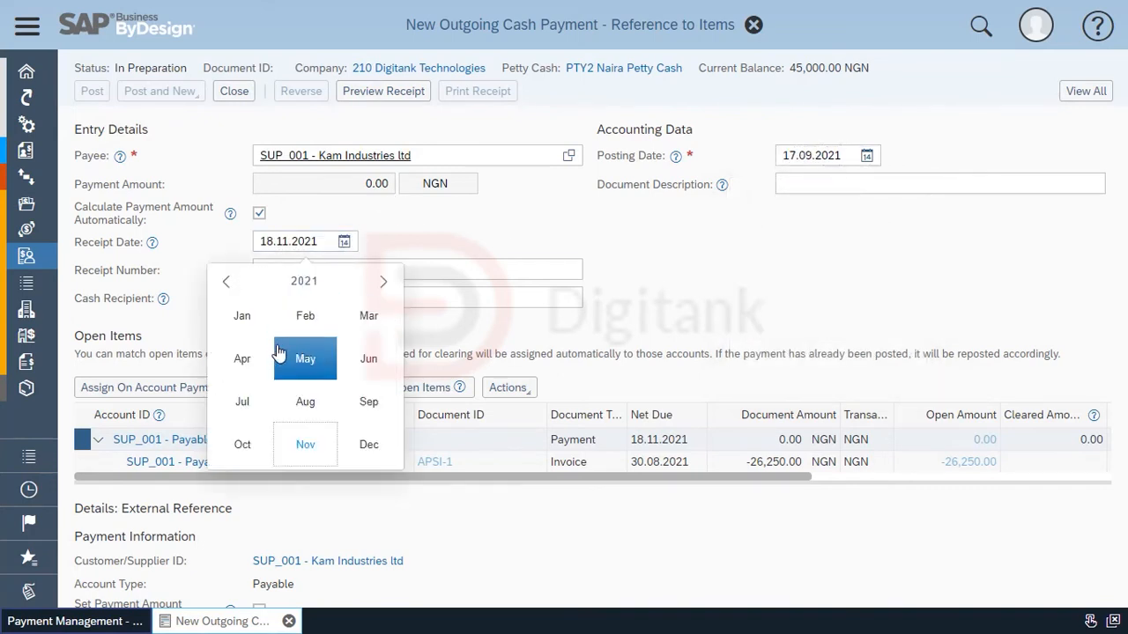
{"action": "left_click", "coordinate": [349, 395]}
{"action": "left_click", "coordinate": [288, 371]}
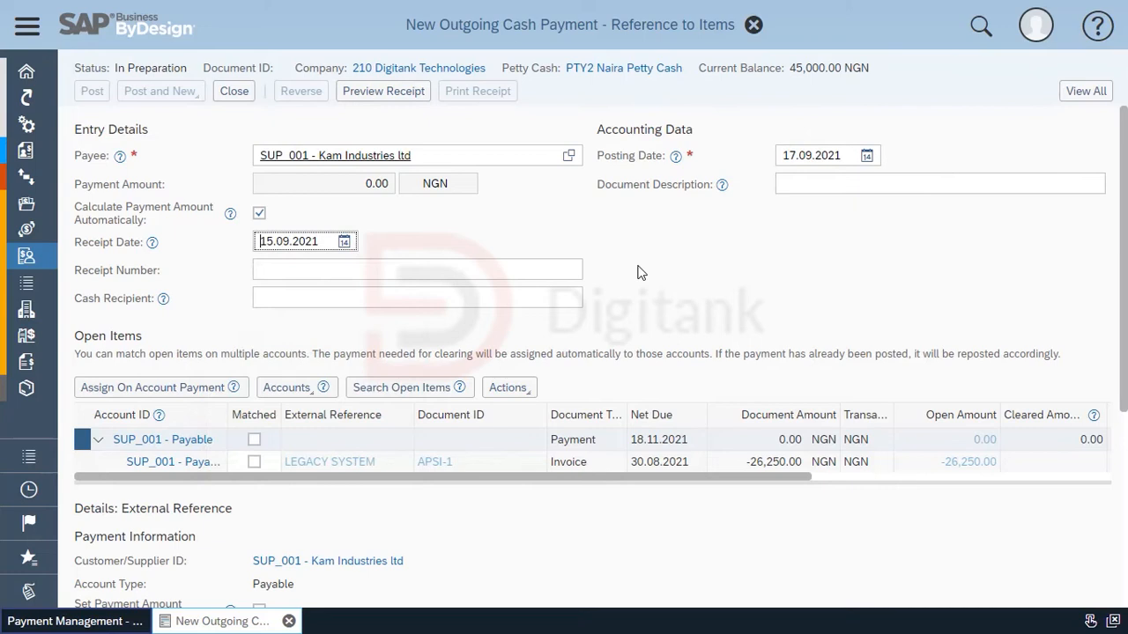
{"action": "left_click", "coordinate": [780, 185]}
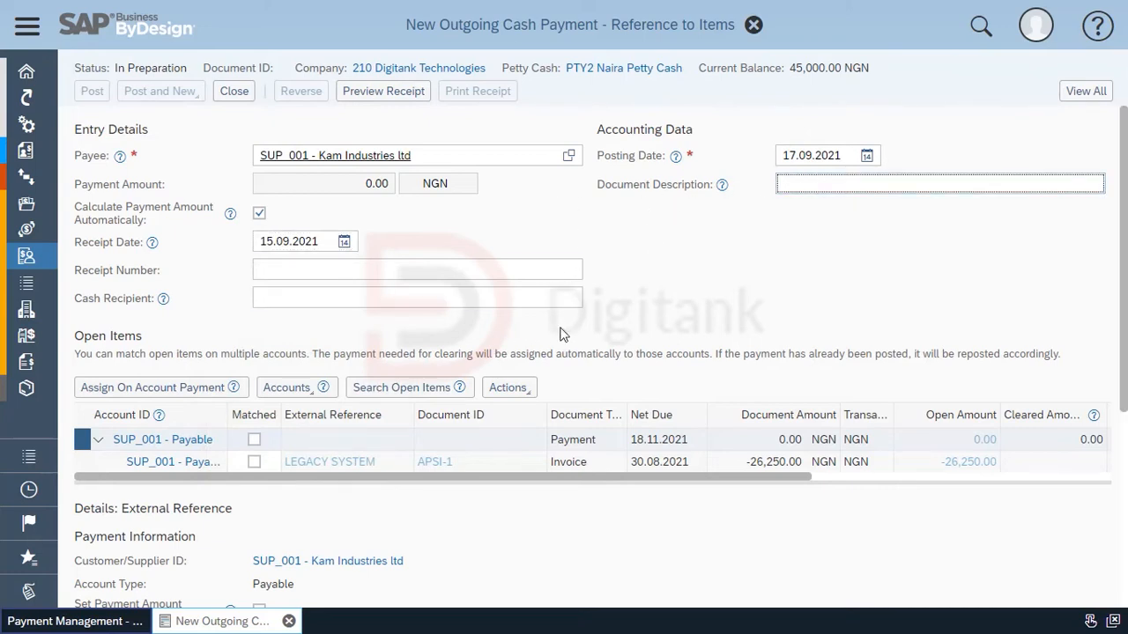
Match open invoice APSI-1 with an applied net amount of -6,250 NGN, and post and close the outgoing payment.
{"action": "left_click", "coordinate": [254, 461]}
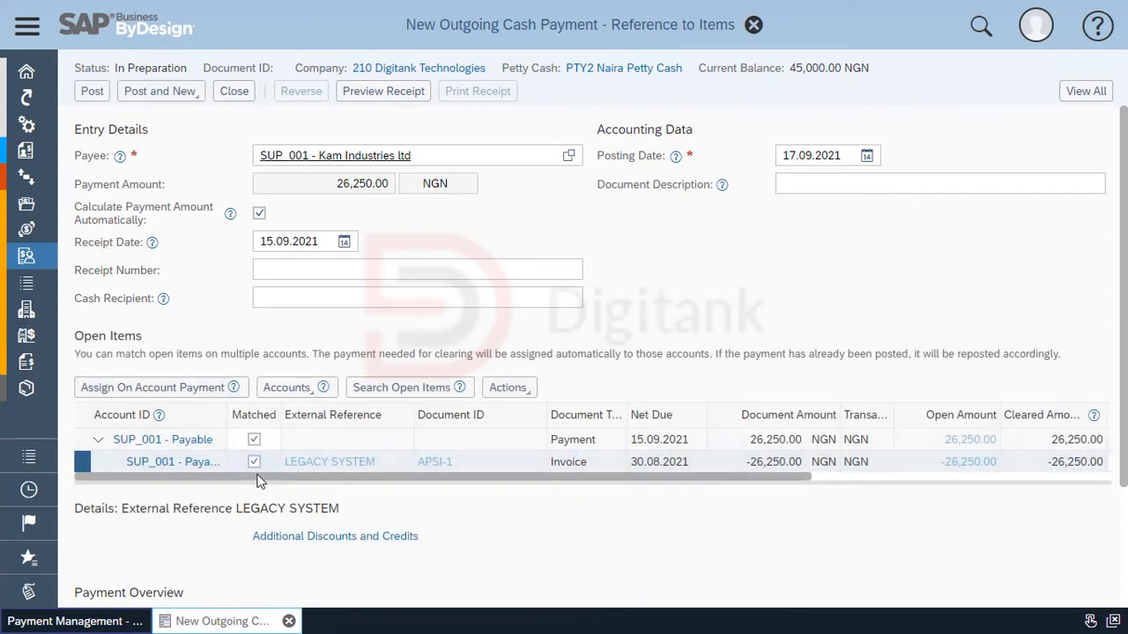
{"action": "left_click_drag", "start_coordinate": [260, 482], "coordinate": [795, 516]}
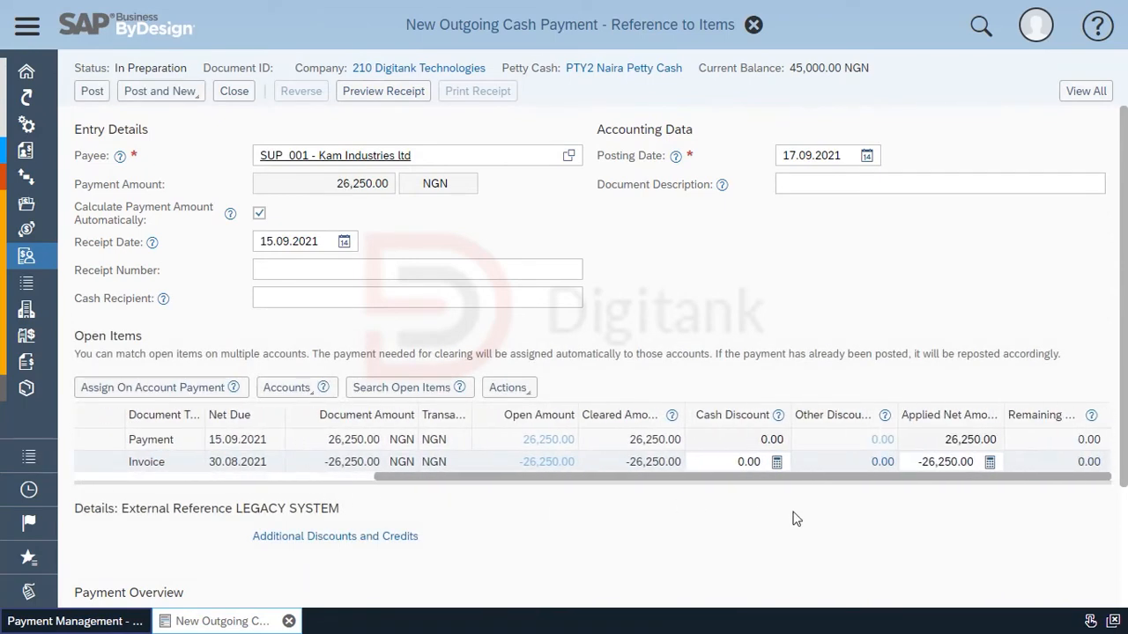
{"action": "left_click", "coordinate": [924, 460]}
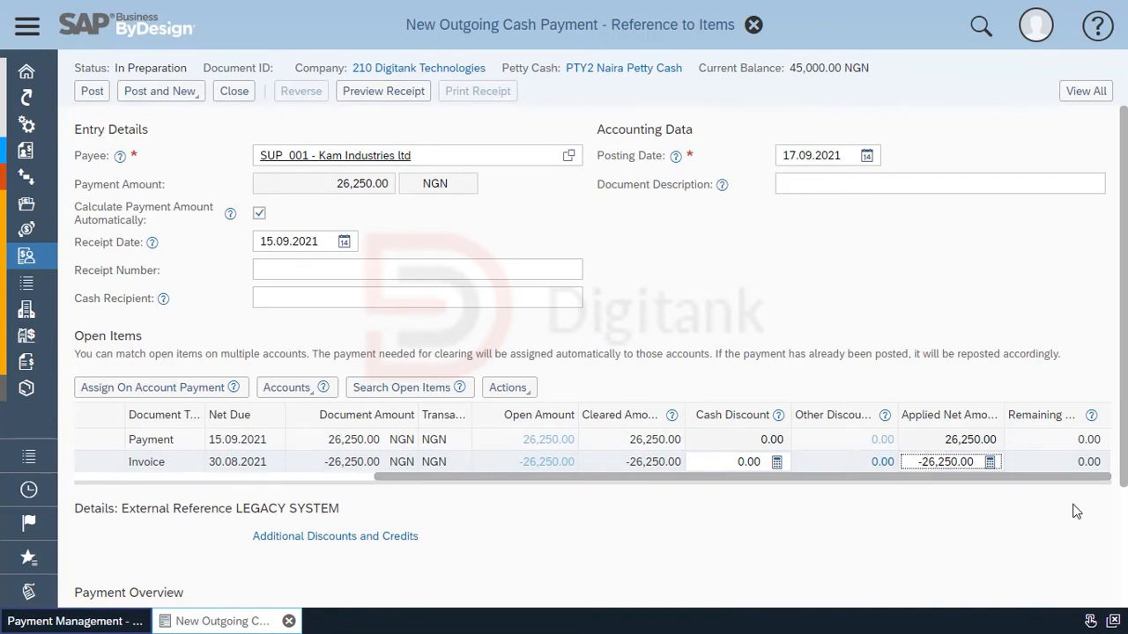
{"action": "left_click", "coordinate": [1018, 139]}
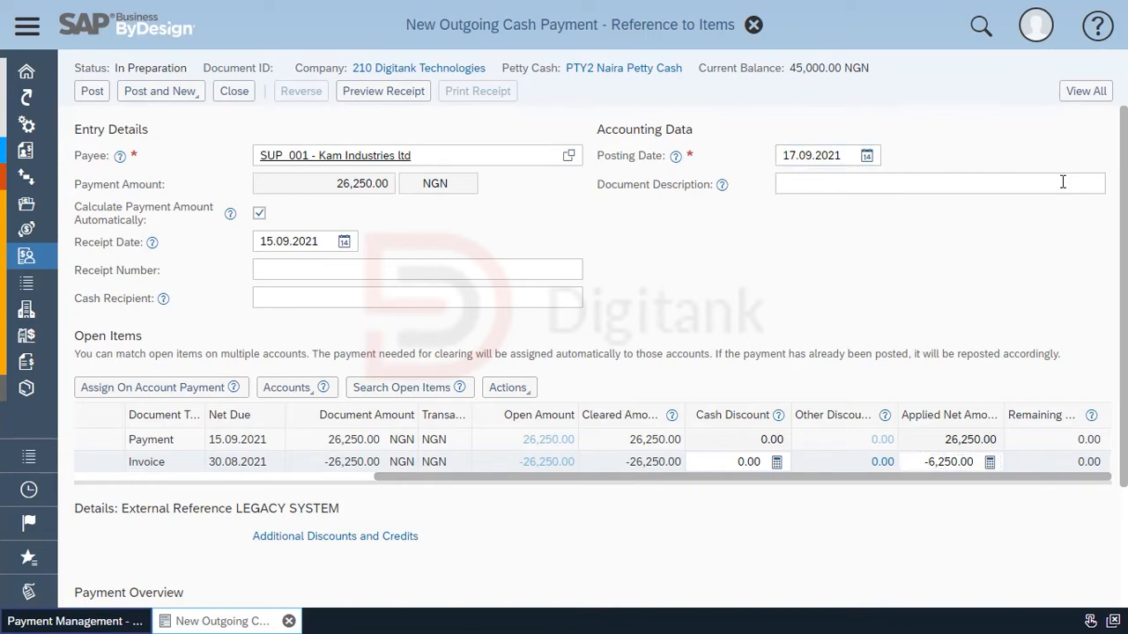
{"action": "left_click", "coordinate": [92, 92]}
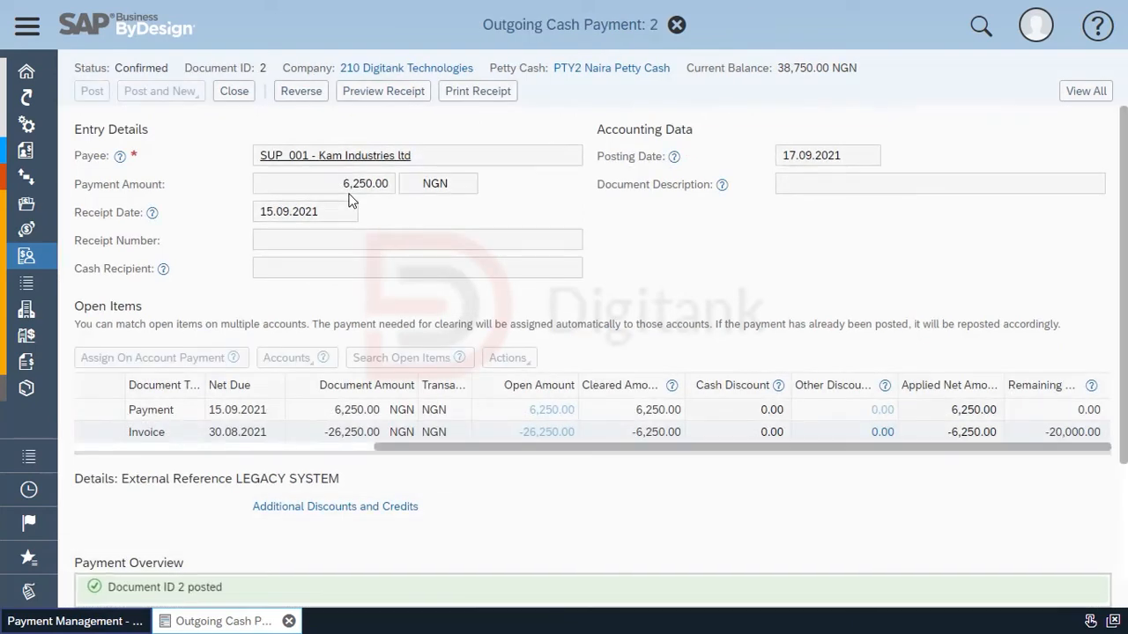
{"action": "left_click", "coordinate": [234, 92]}
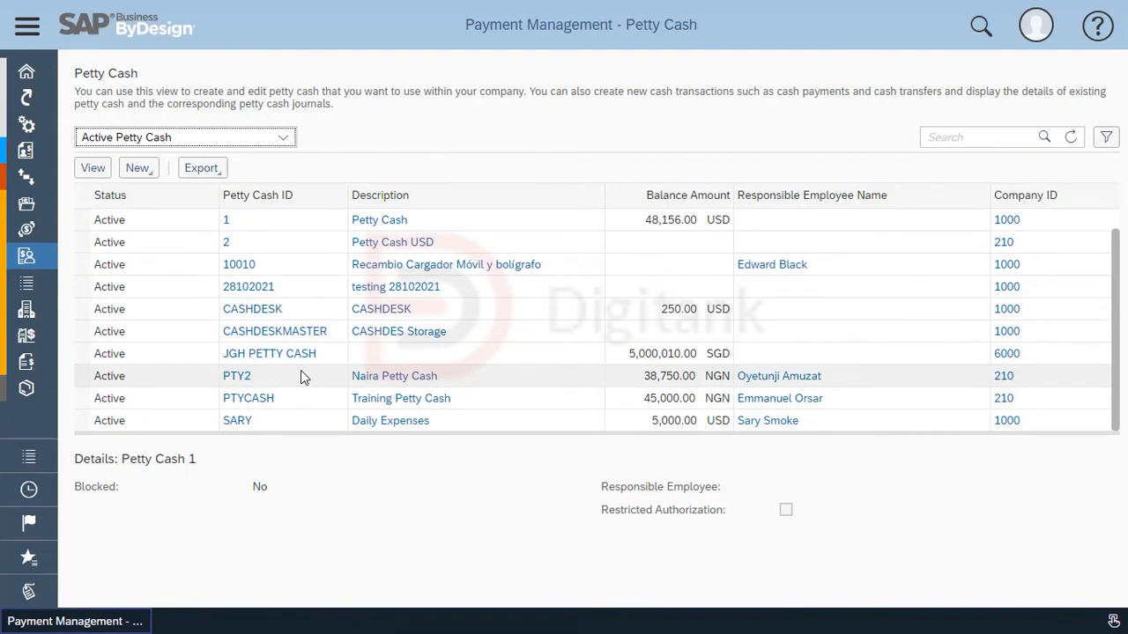
Refresh the petty cash list and create an outgoing cash payment with direct posting to G/L account for PTYCASH Training Petty Cash.
{"action": "left_click", "coordinate": [304, 393]}
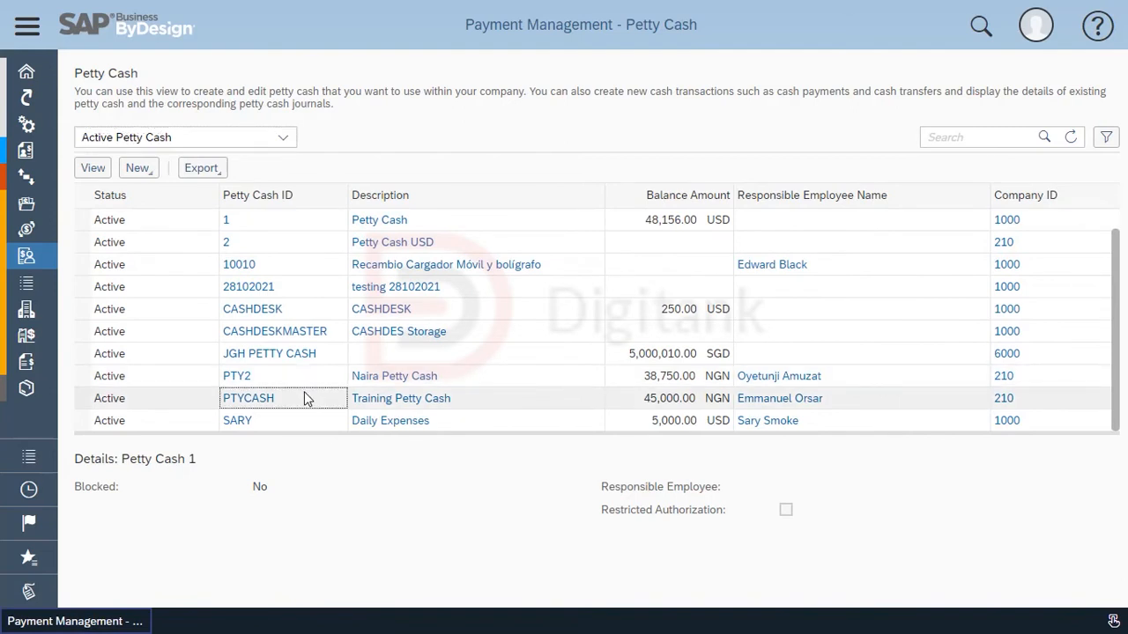
{"action": "left_click", "coordinate": [136, 169]}
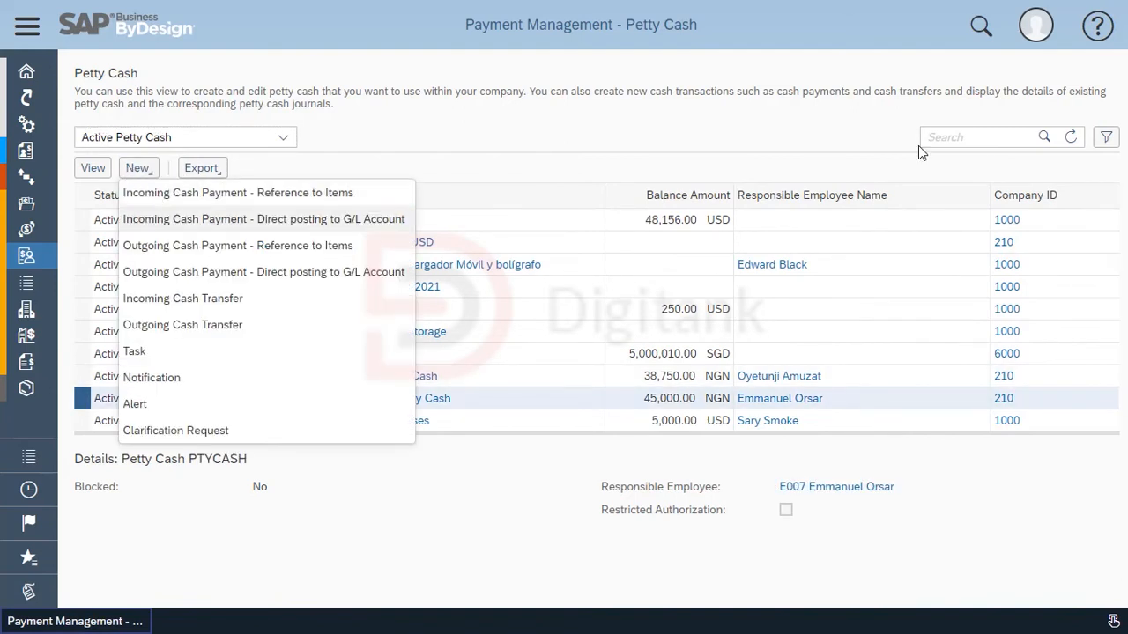
{"action": "left_click", "coordinate": [1079, 139]}
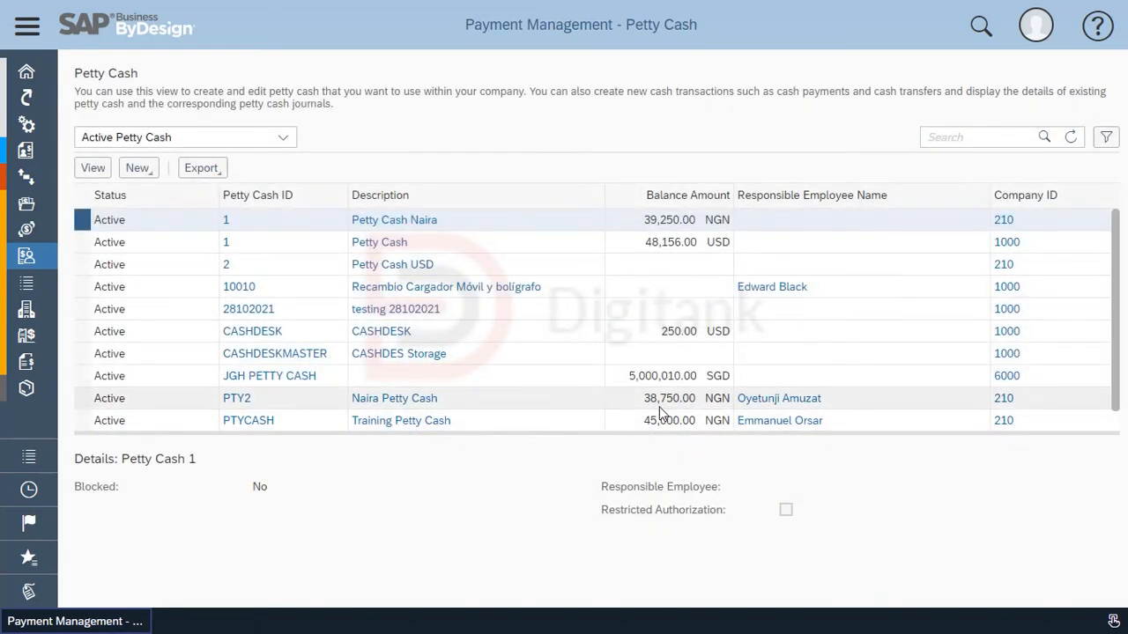
{"action": "left_click", "coordinate": [564, 419]}
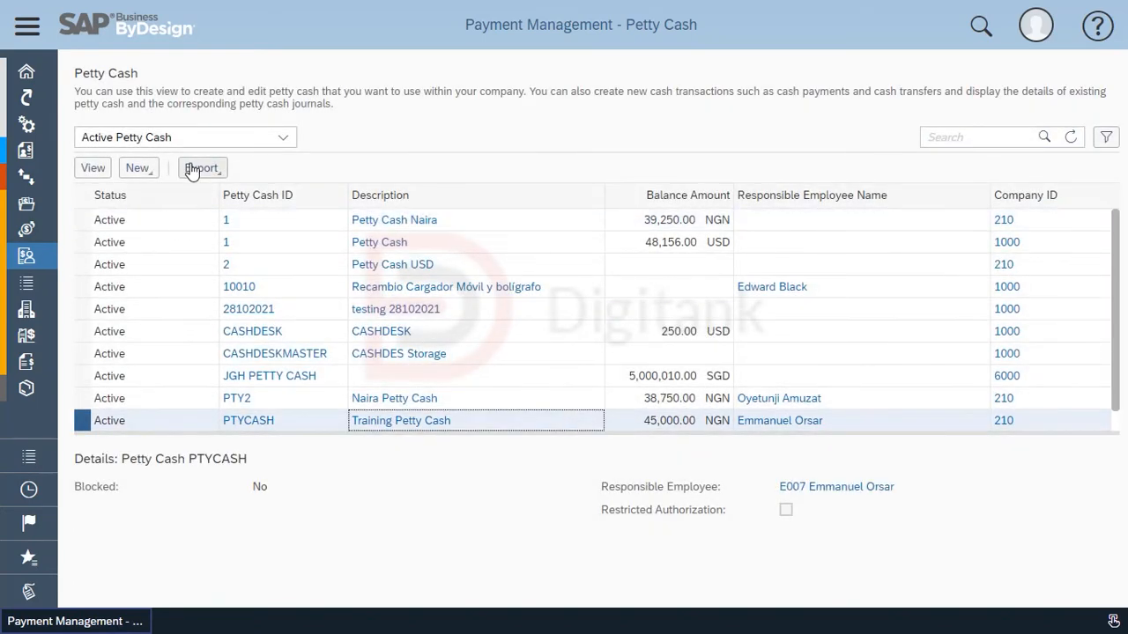
{"action": "left_click", "coordinate": [136, 167]}
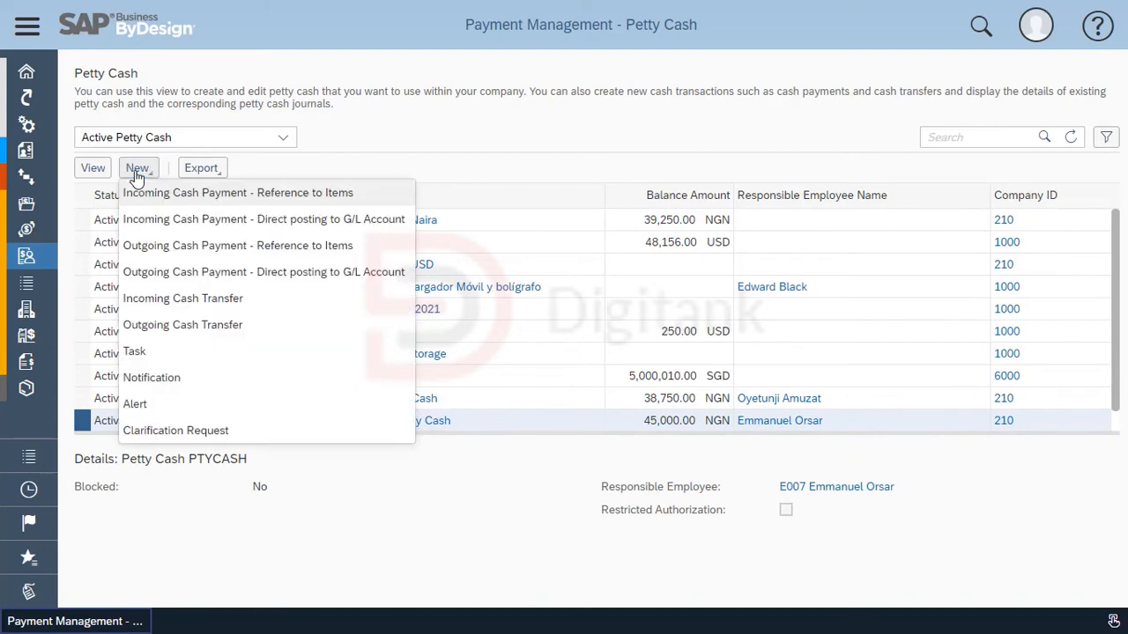
{"action": "left_click", "coordinate": [250, 275]}
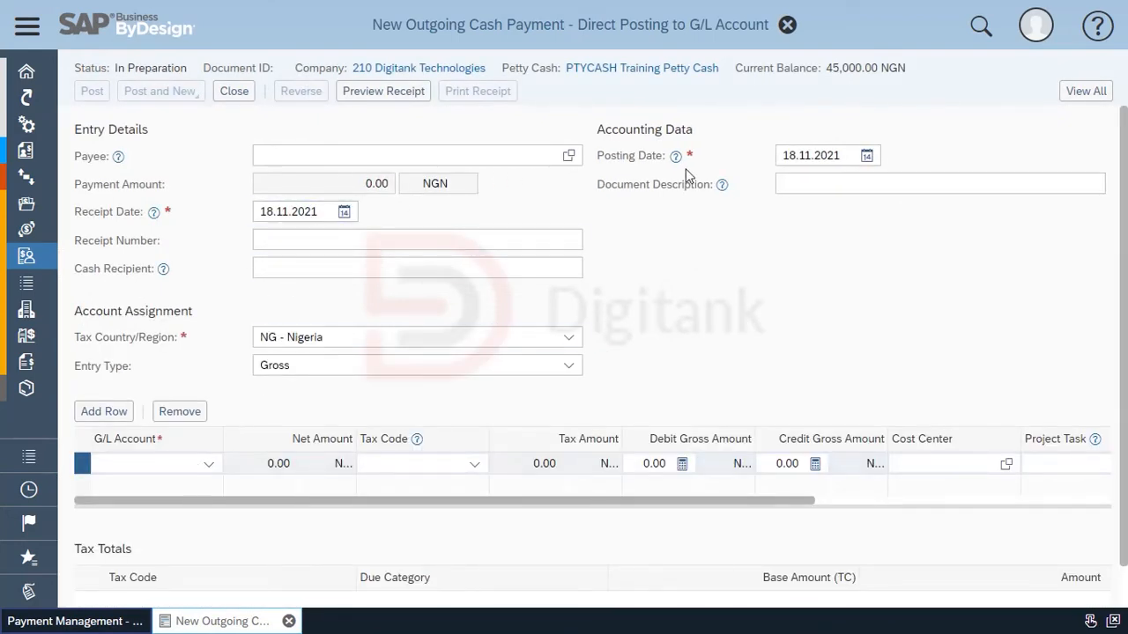
Set both the posting date and the receipt date of the direct-posting outgoing payment to 21.09.2021.
{"action": "left_click", "coordinate": [866, 155]}
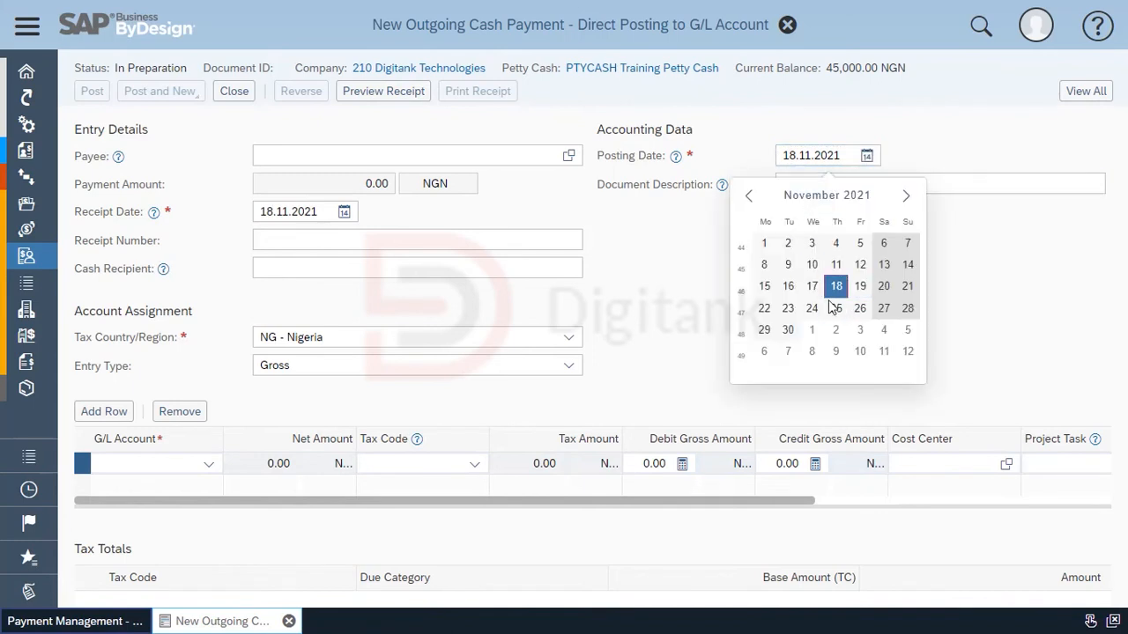
{"action": "left_click", "coordinate": [810, 308]}
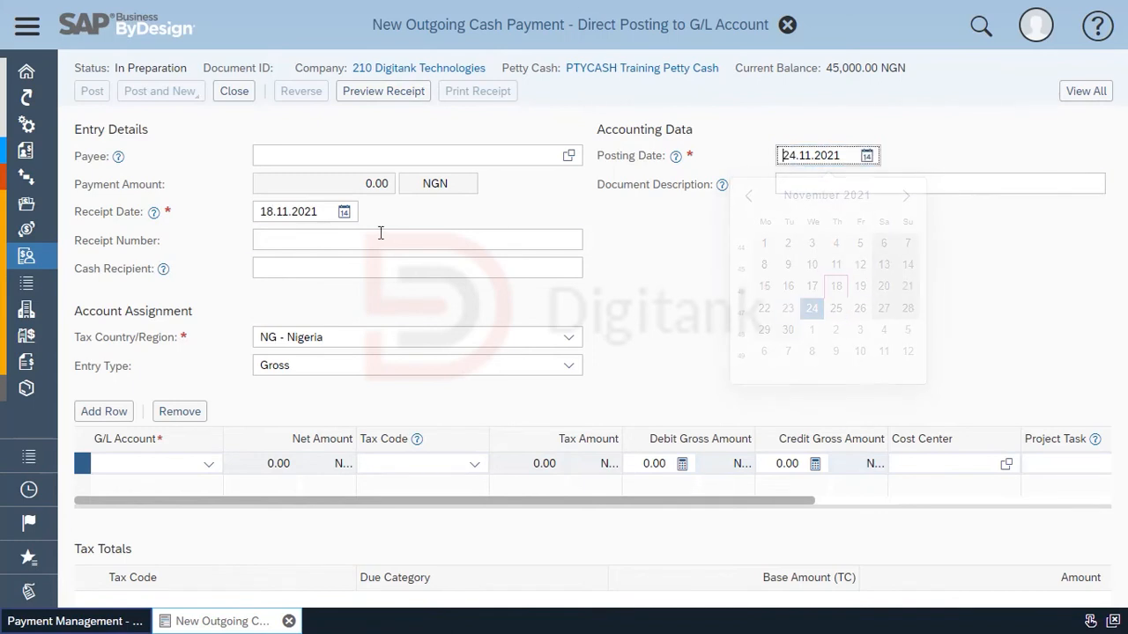
{"action": "left_click", "coordinate": [866, 155]}
{"action": "left_click", "coordinate": [844, 194]}
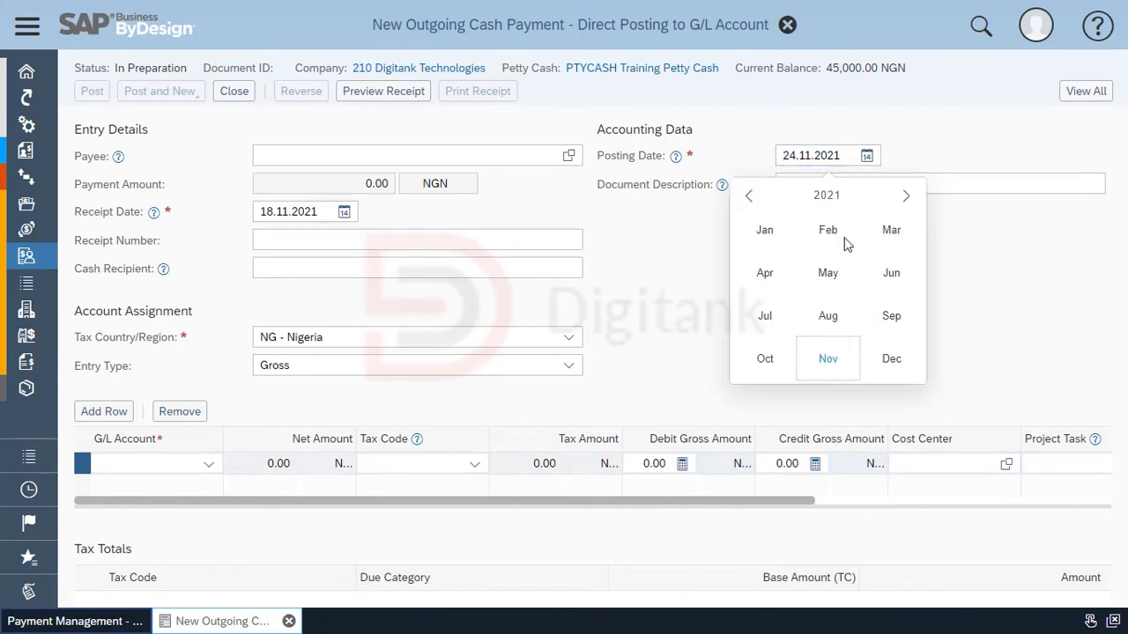
{"action": "left_click", "coordinate": [891, 314]}
{"action": "left_click", "coordinate": [798, 308]}
{"action": "left_click", "coordinate": [343, 211]}
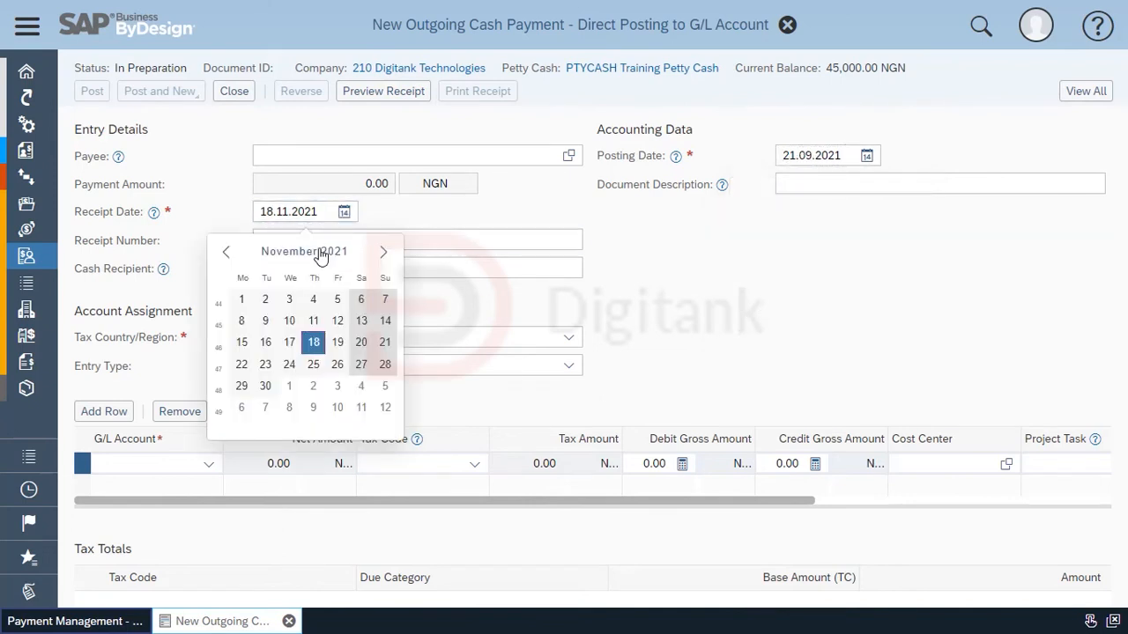
{"action": "left_click", "coordinate": [304, 252]}
{"action": "left_click", "coordinate": [368, 372]}
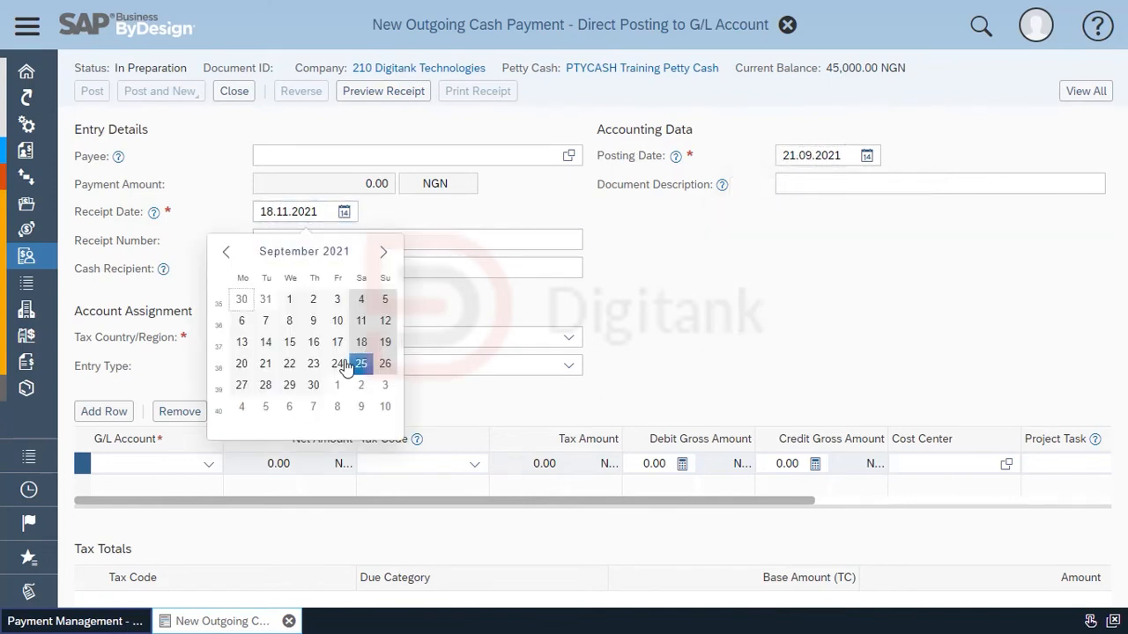
{"action": "left_click", "coordinate": [264, 362]}
Add two account assignment rows with the G/L accounts A-7380 Gifts and A-7120 Meals.
{"action": "left_click", "coordinate": [208, 463]}
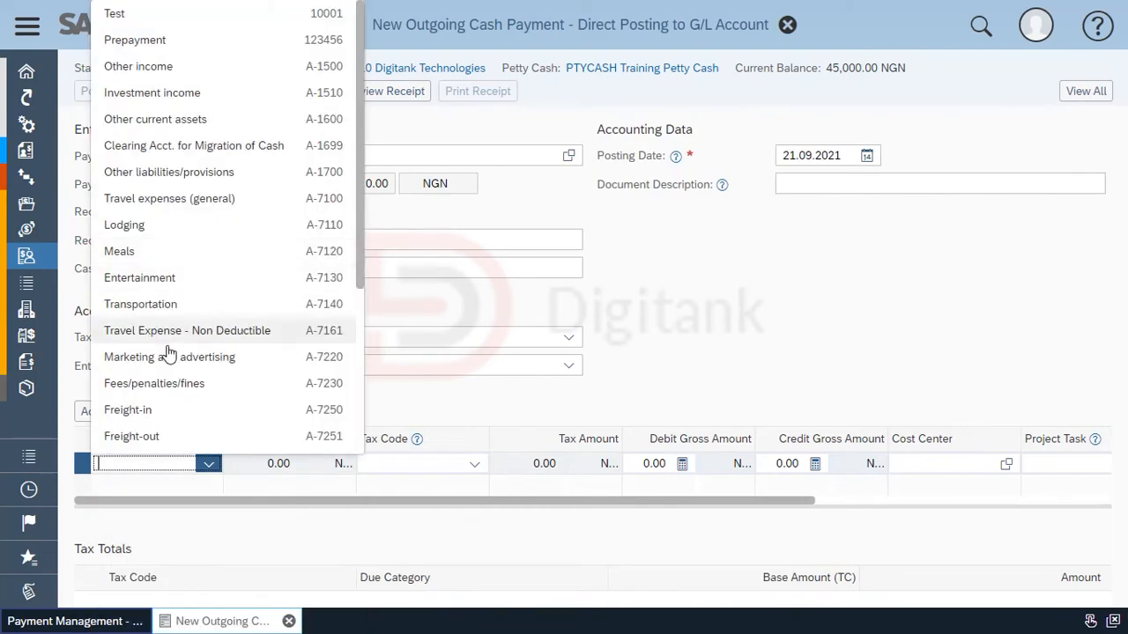
{"action": "scroll", "coordinate": [167, 294], "scroll_direction": "down", "scroll_amount": 3}
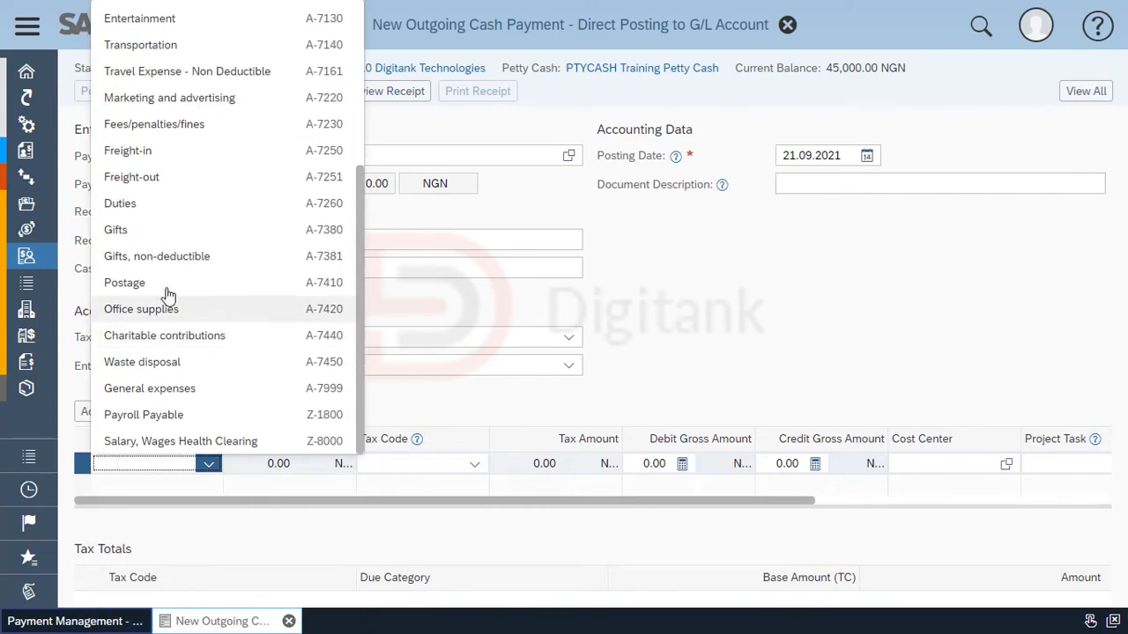
{"action": "left_click", "coordinate": [196, 230]}
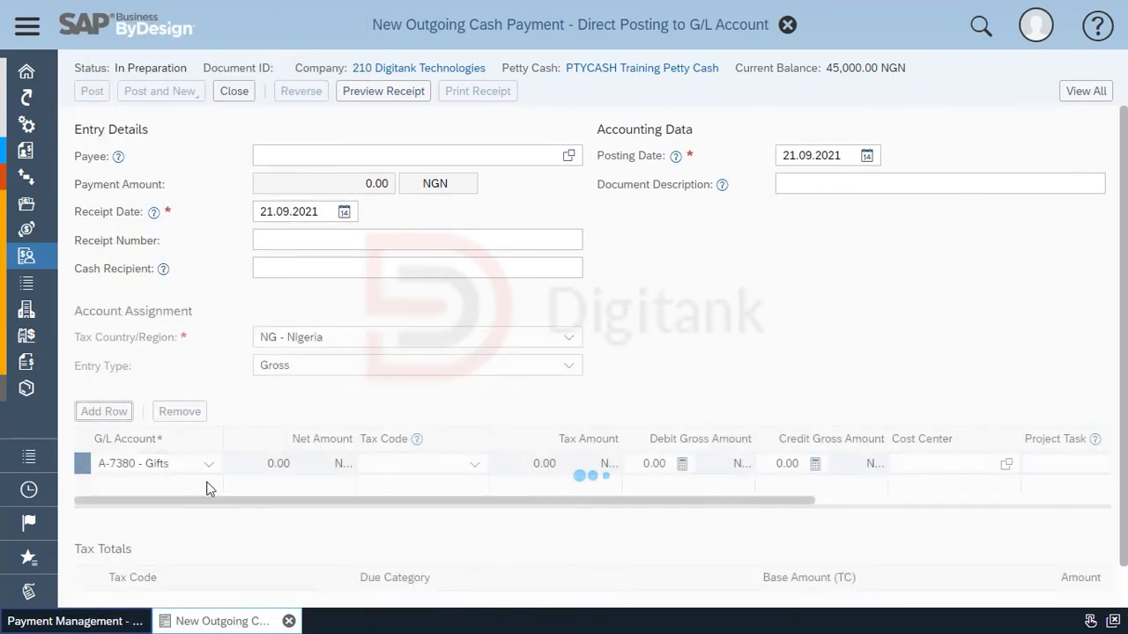
{"action": "left_click", "coordinate": [210, 485]}
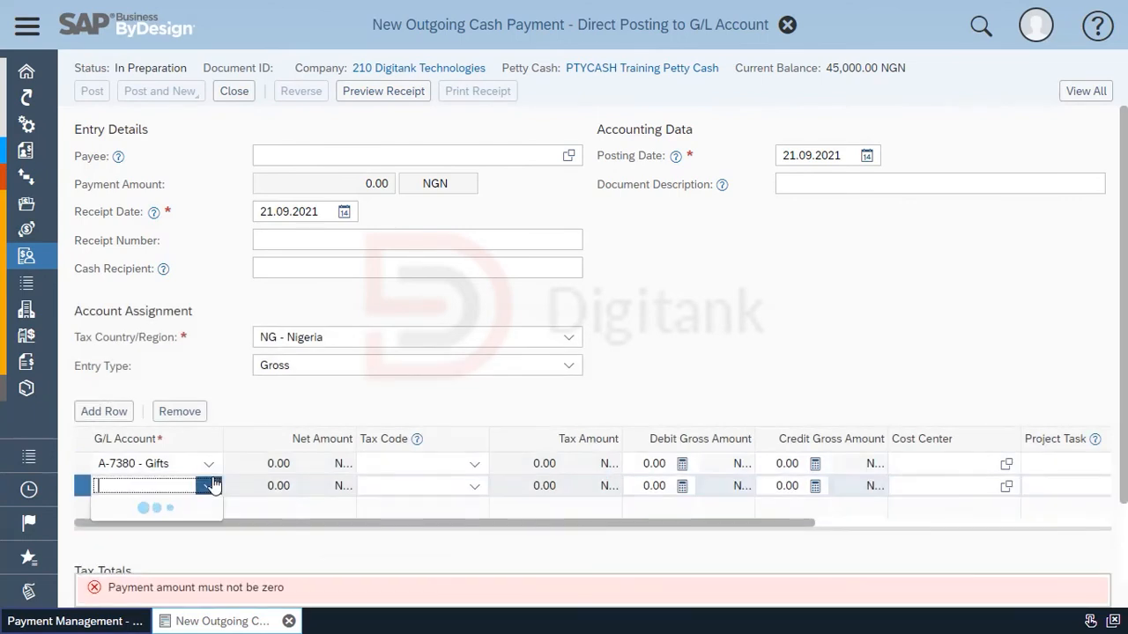
{"action": "left_click", "coordinate": [259, 253]}
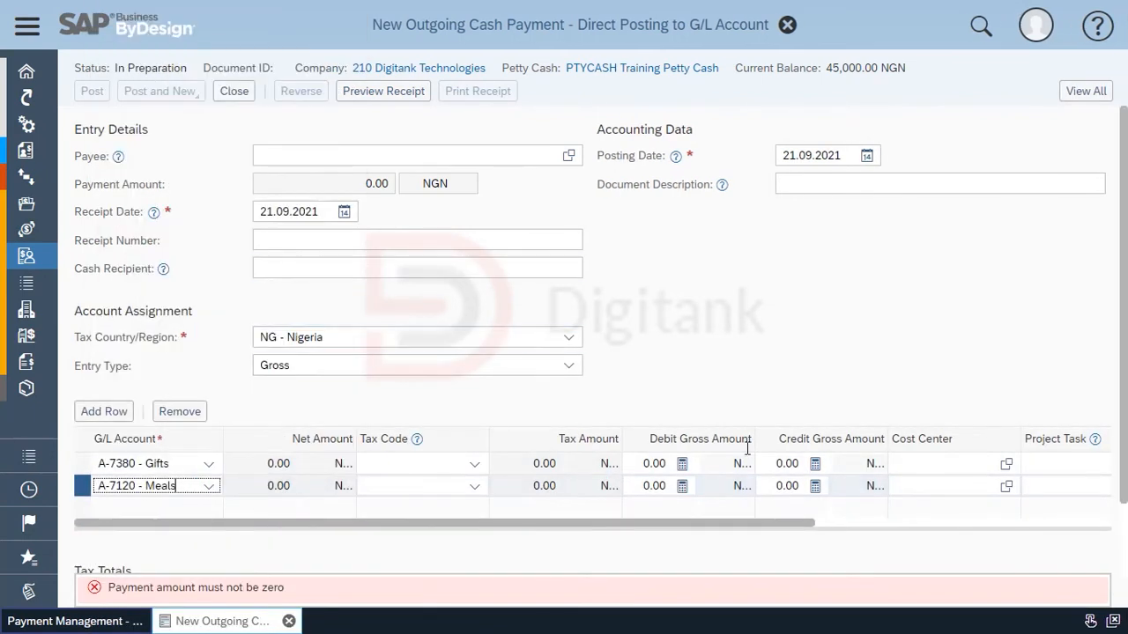
Set the debit gross amount to 10,000 NGN on both the Gifts row and the Meals row.
{"action": "left_click", "coordinate": [641, 466]}
{"action": "type", "text": "0"}
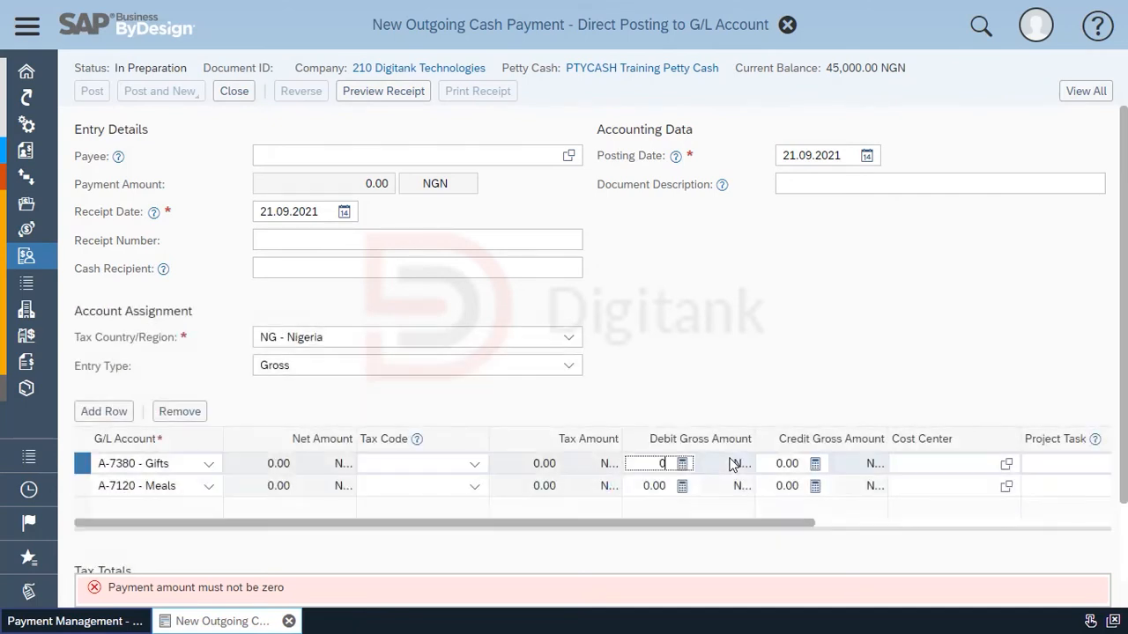
{"action": "type", "text": "000"}
{"action": "key", "text": "ctrl+a"}
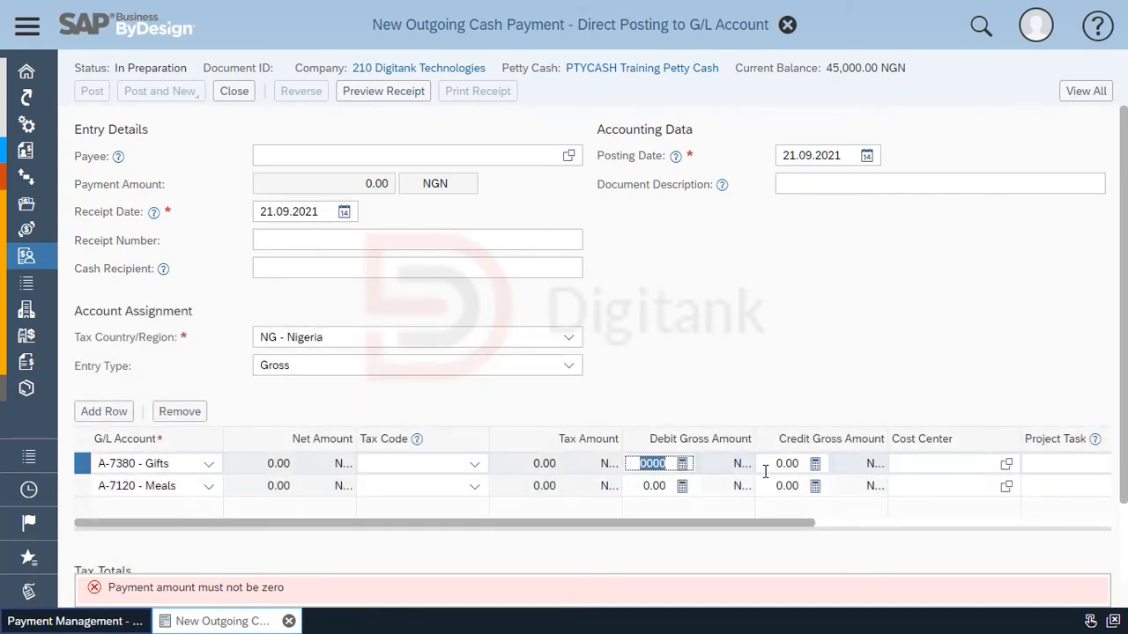
{"action": "type", "text": "1000"}
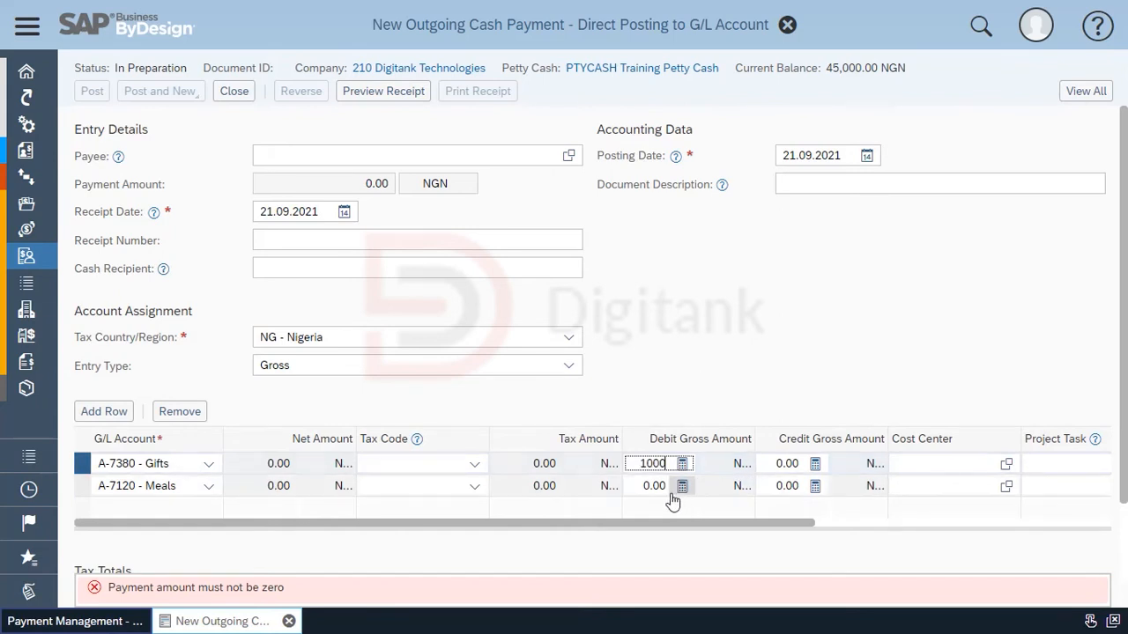
{"action": "left_click", "coordinate": [649, 485]}
{"action": "type", "text": "10000"}
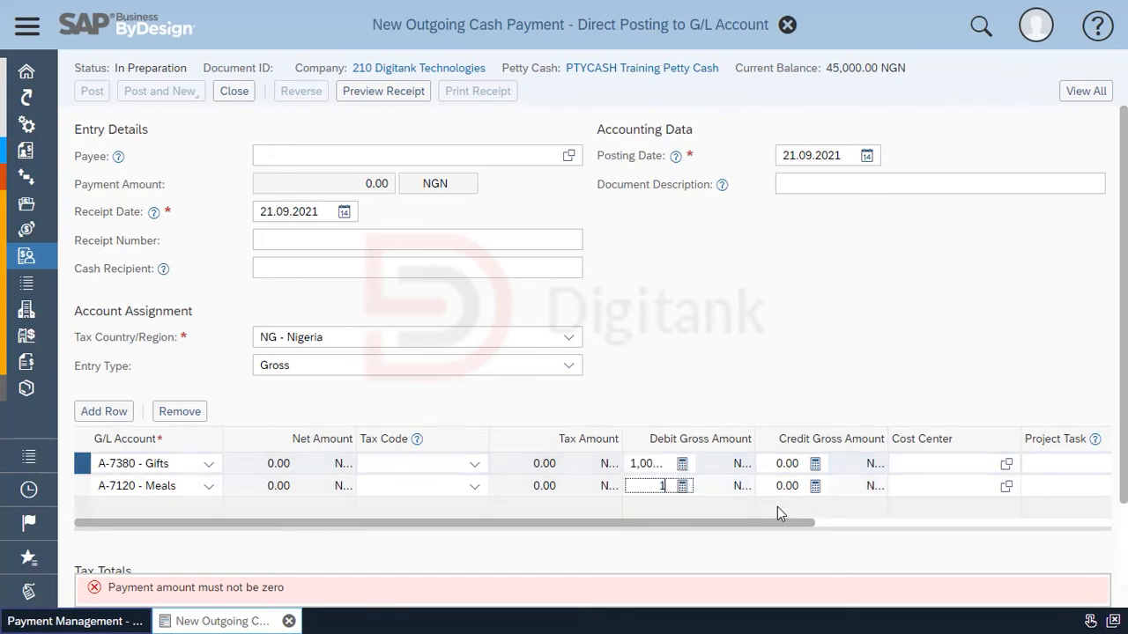
{"action": "left_click", "coordinate": [655, 462]}
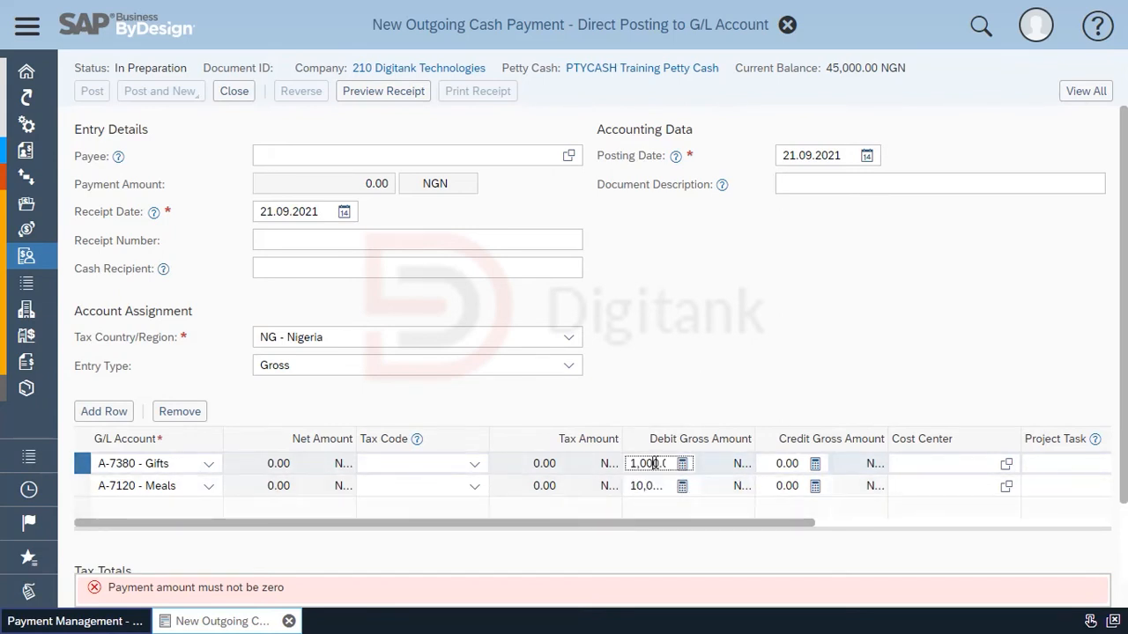
Open the payment's full detail view and replace the Gifts G/L account with A-7130 Entertainment.
{"action": "left_click", "coordinate": [1069, 91]}
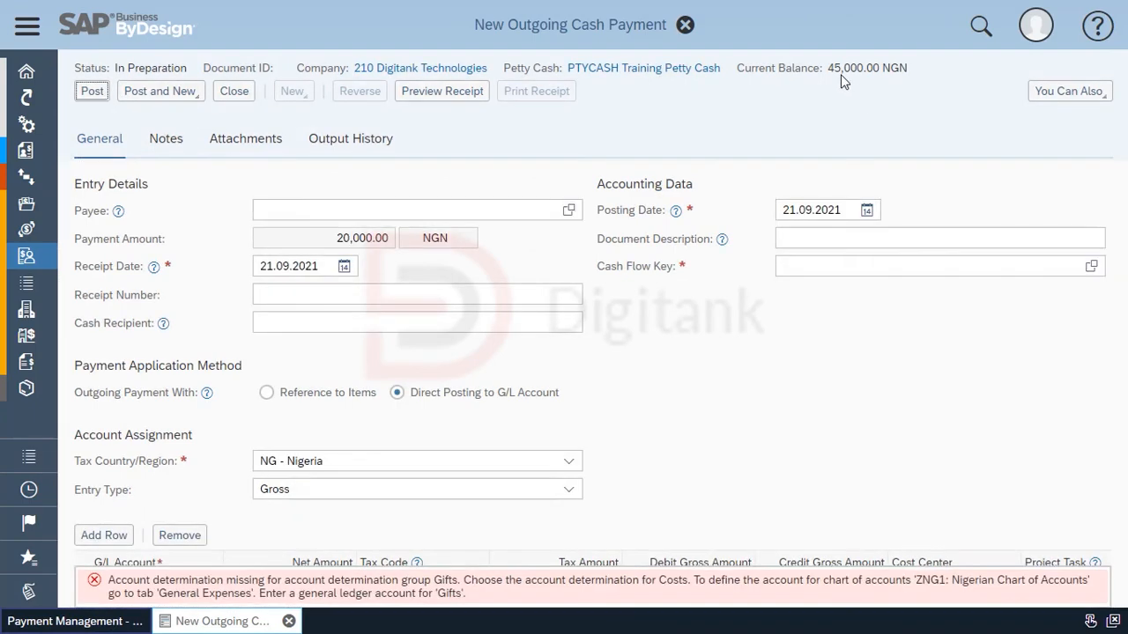
{"action": "scroll", "coordinate": [170, 167], "scroll_direction": "down", "scroll_amount": 3}
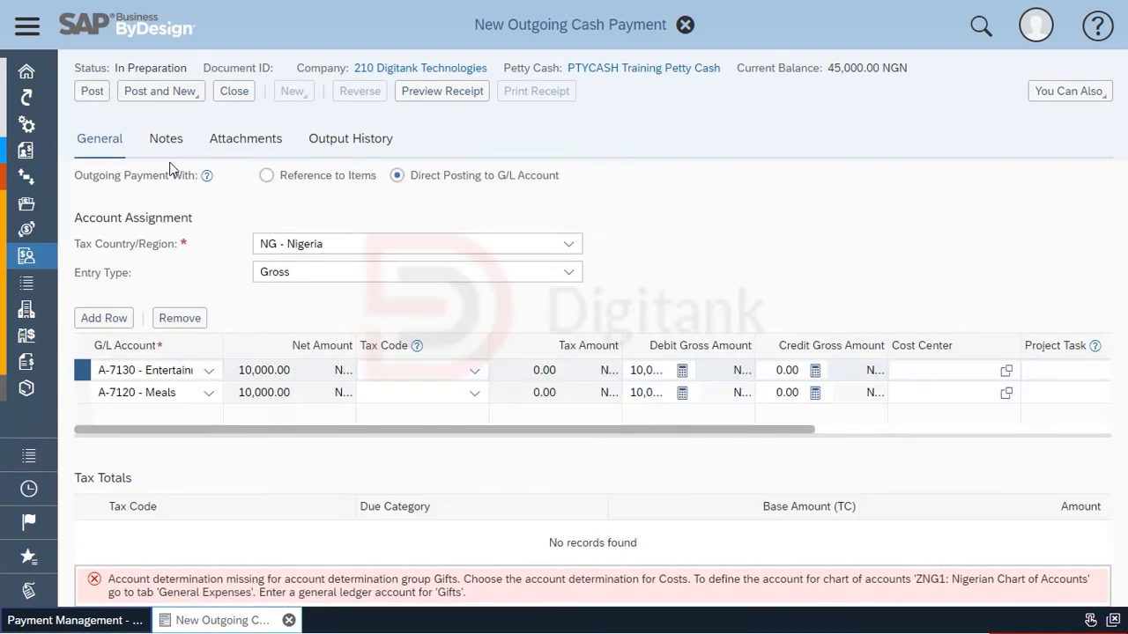
Post the outgoing cash payment and close the posted document.
{"action": "left_click", "coordinate": [89, 96]}
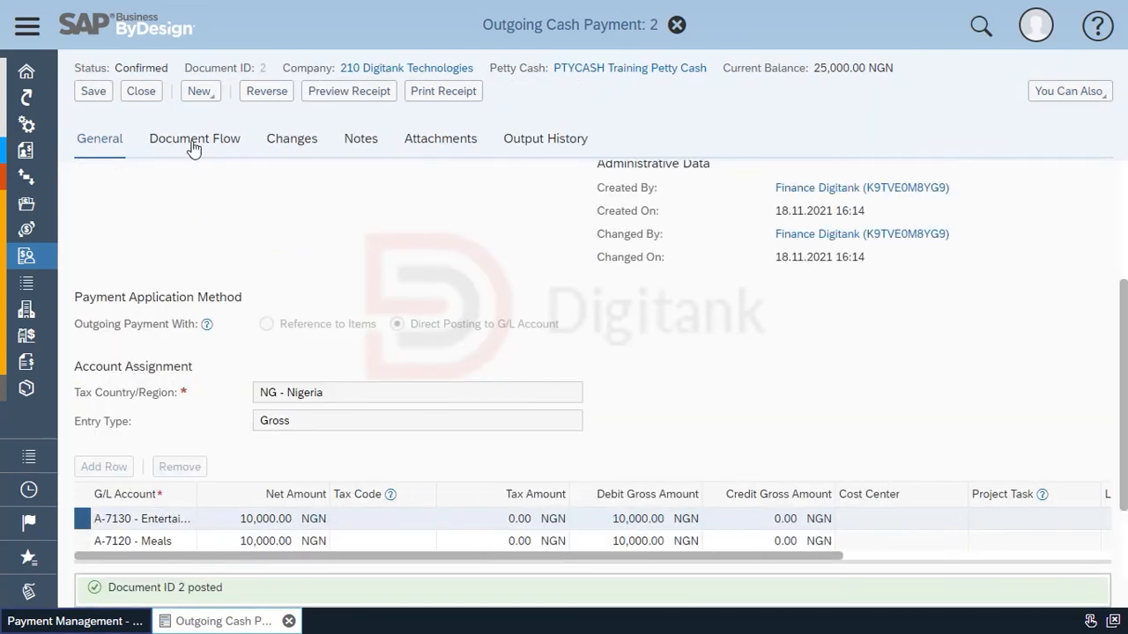
{"action": "left_click", "coordinate": [143, 92]}
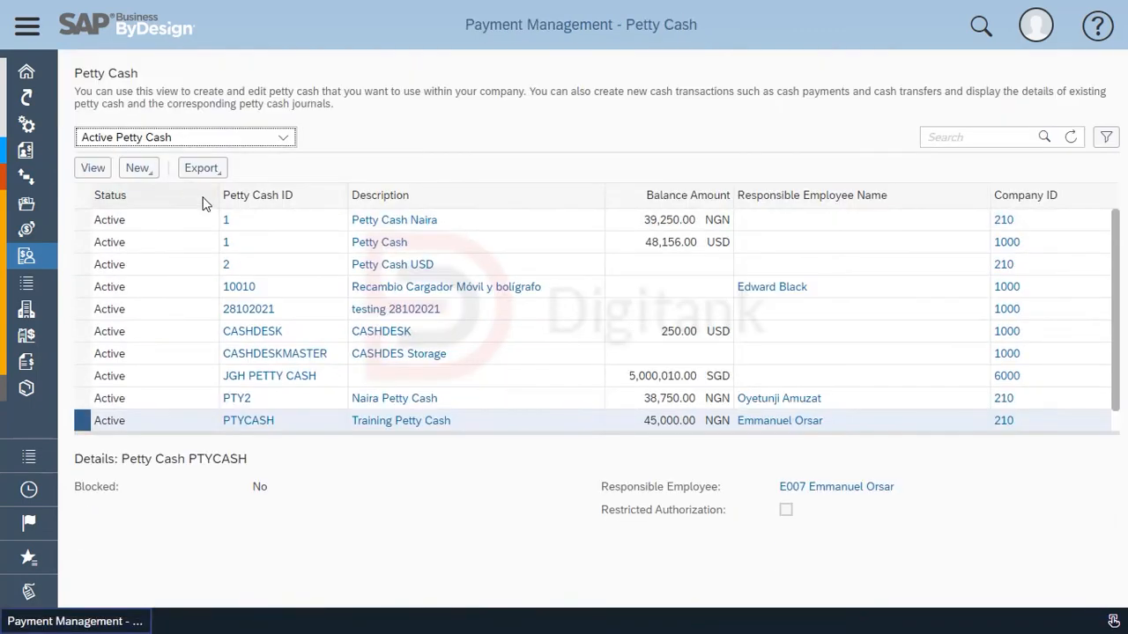
Create an outgoing cash transfer from the PTYCASH petty cash with a transaction amount of 1,000 NGN.
{"action": "left_click", "coordinate": [141, 167]}
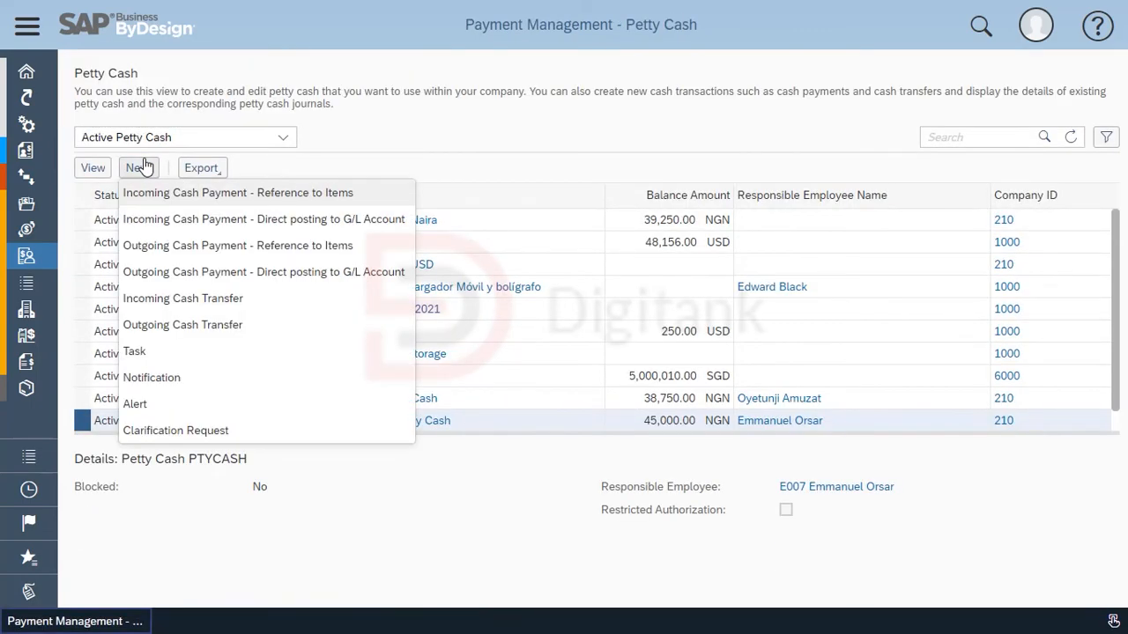
{"action": "left_click", "coordinate": [260, 335]}
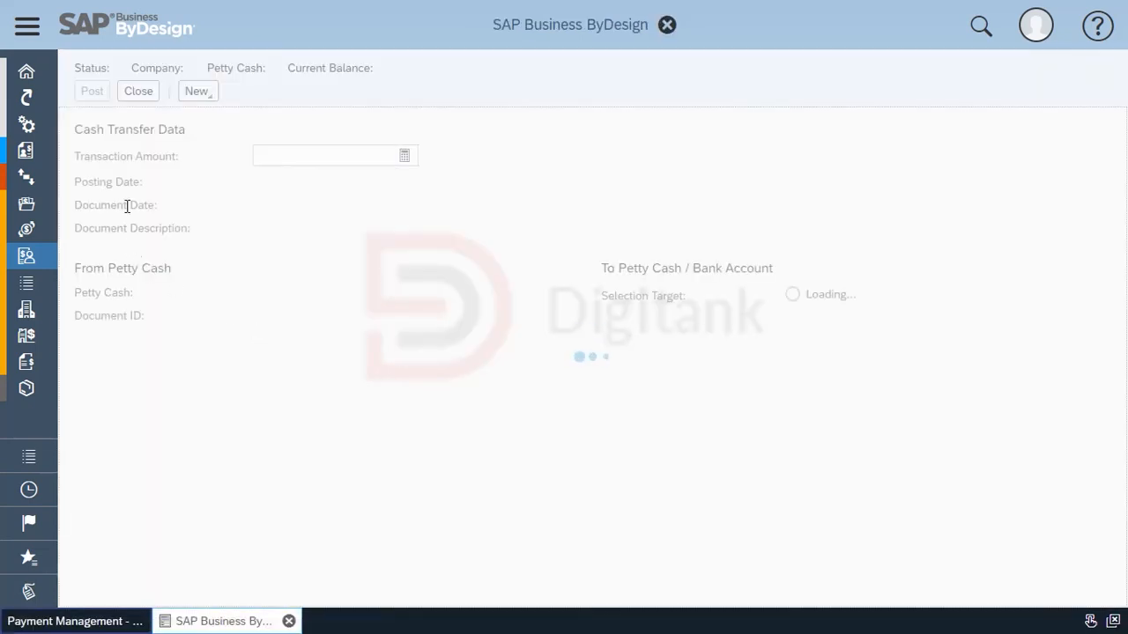
{"action": "left_click", "coordinate": [365, 158]}
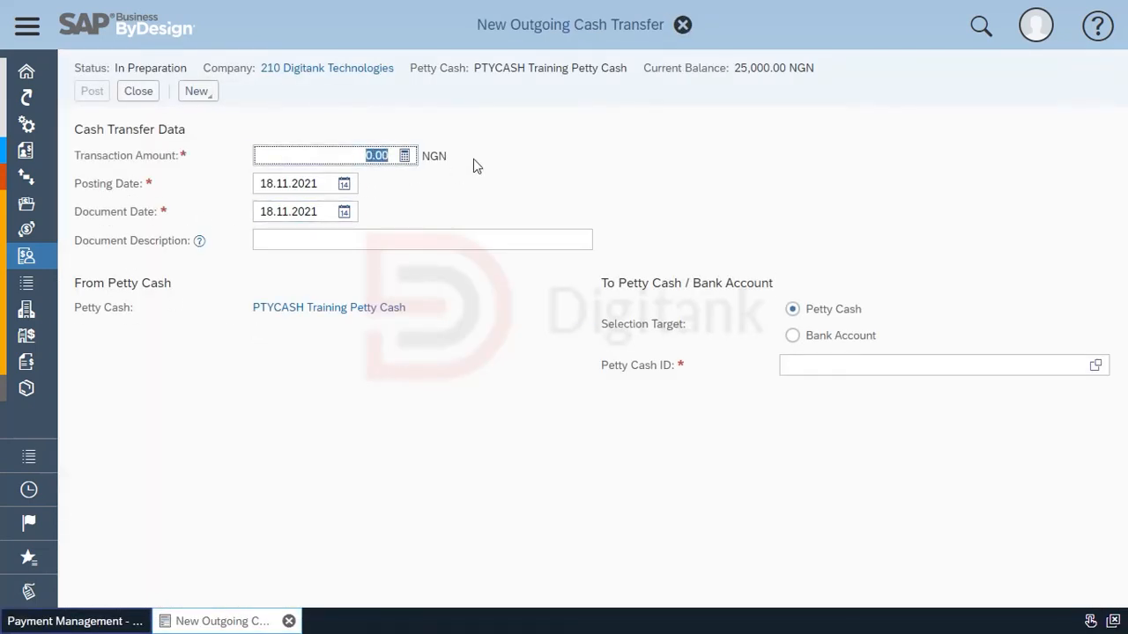
{"action": "type", "text": "1000"}
{"action": "left_click", "coordinate": [343, 184]}
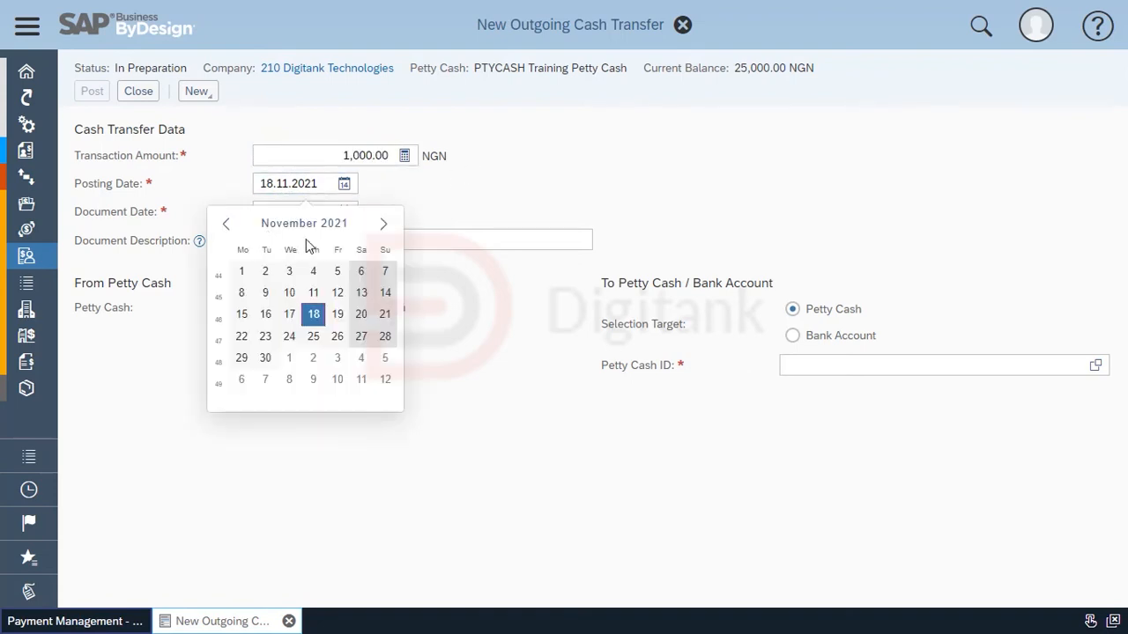
{"action": "left_click", "coordinate": [307, 227]}
{"action": "left_click", "coordinate": [368, 311]}
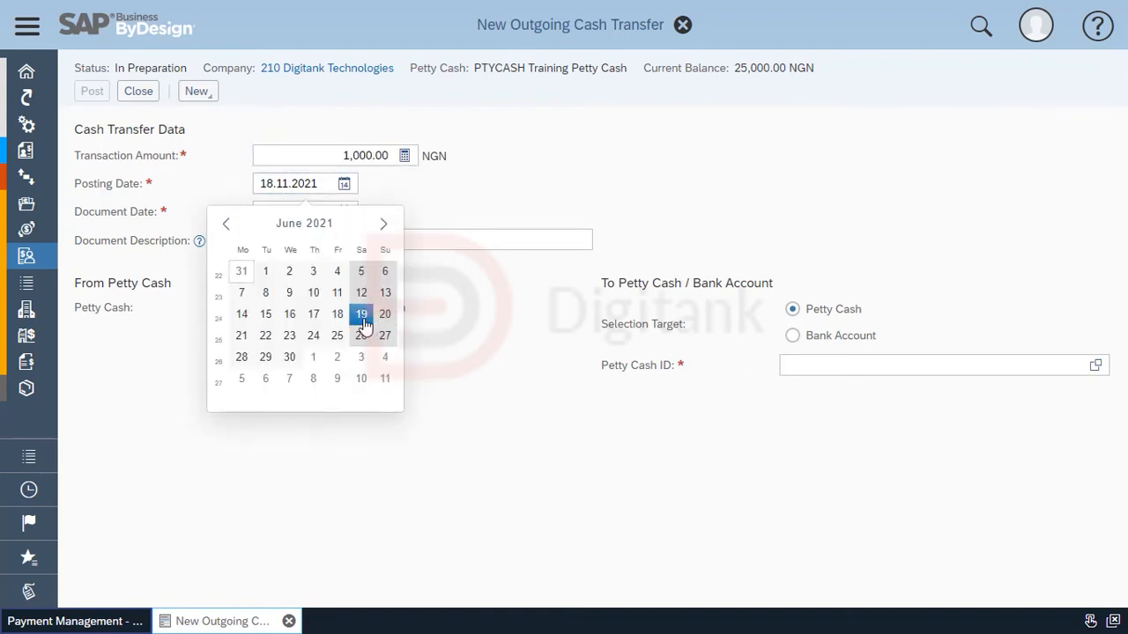
{"action": "left_click", "coordinate": [264, 314]}
Set the outgoing cash transfer's posting date to 22.09.2021.
{"action": "left_click", "coordinate": [344, 184]}
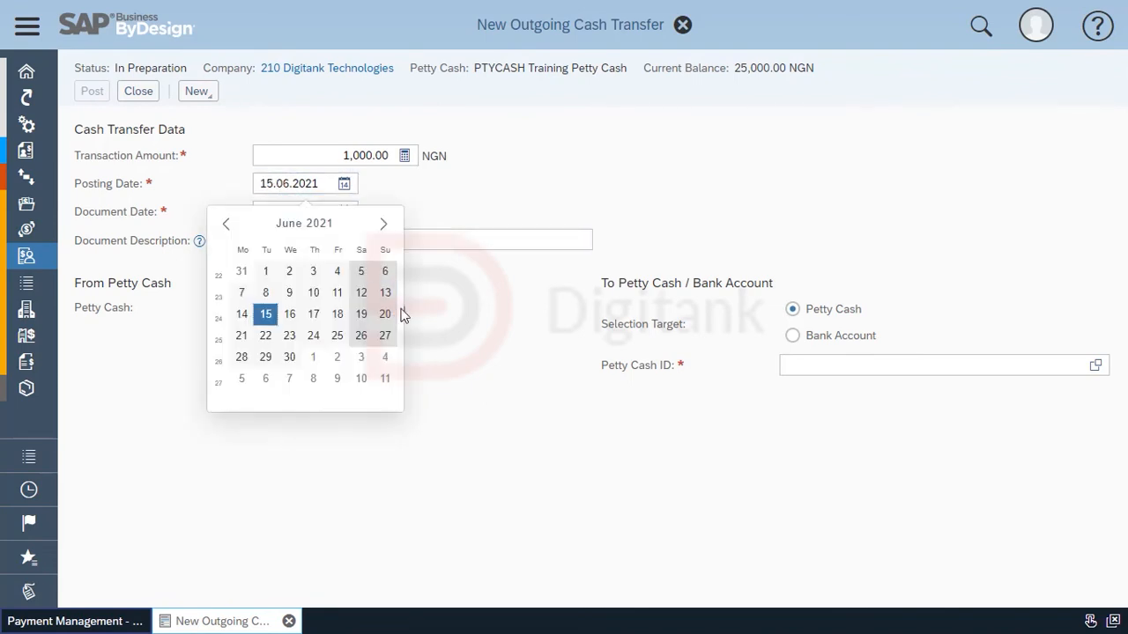
{"action": "left_click", "coordinate": [323, 228]}
{"action": "left_click", "coordinate": [371, 342]}
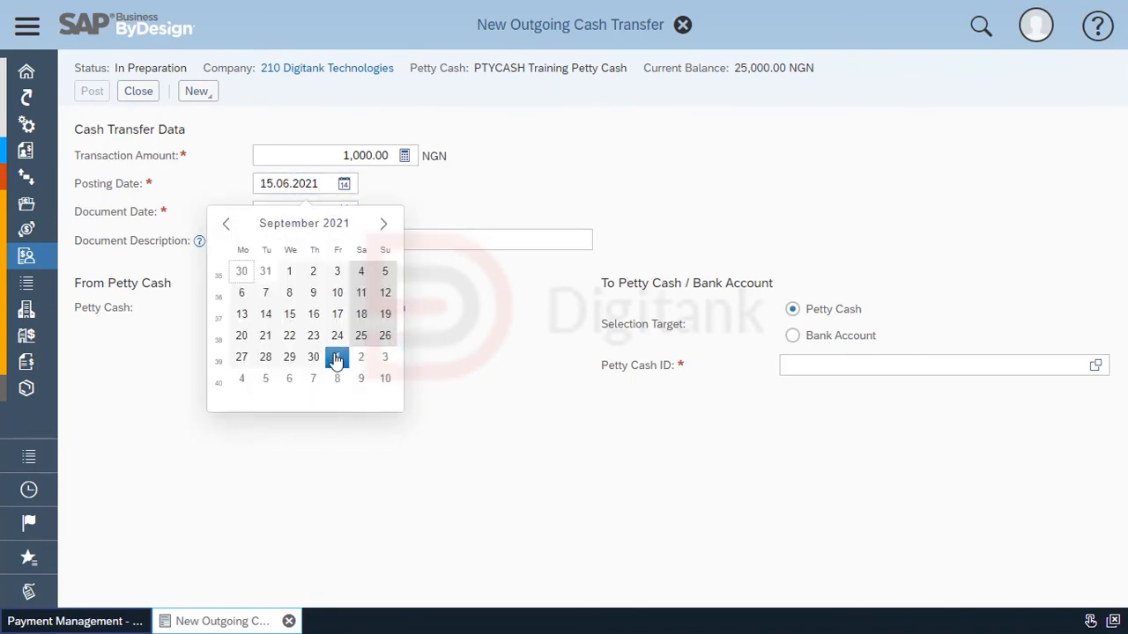
{"action": "left_click", "coordinate": [290, 334]}
Set the outgoing cash transfer's document date to 22.09.2021.
{"action": "left_click", "coordinate": [344, 212]}
{"action": "left_click", "coordinate": [324, 263]}
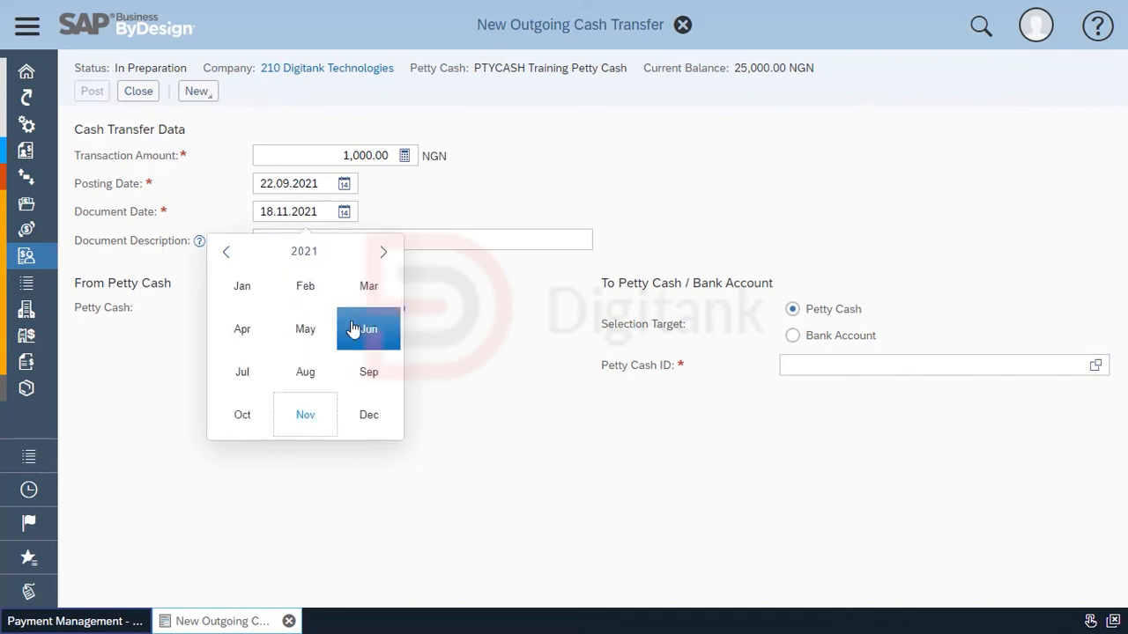
{"action": "left_click", "coordinate": [367, 370]}
{"action": "left_click", "coordinate": [289, 342]}
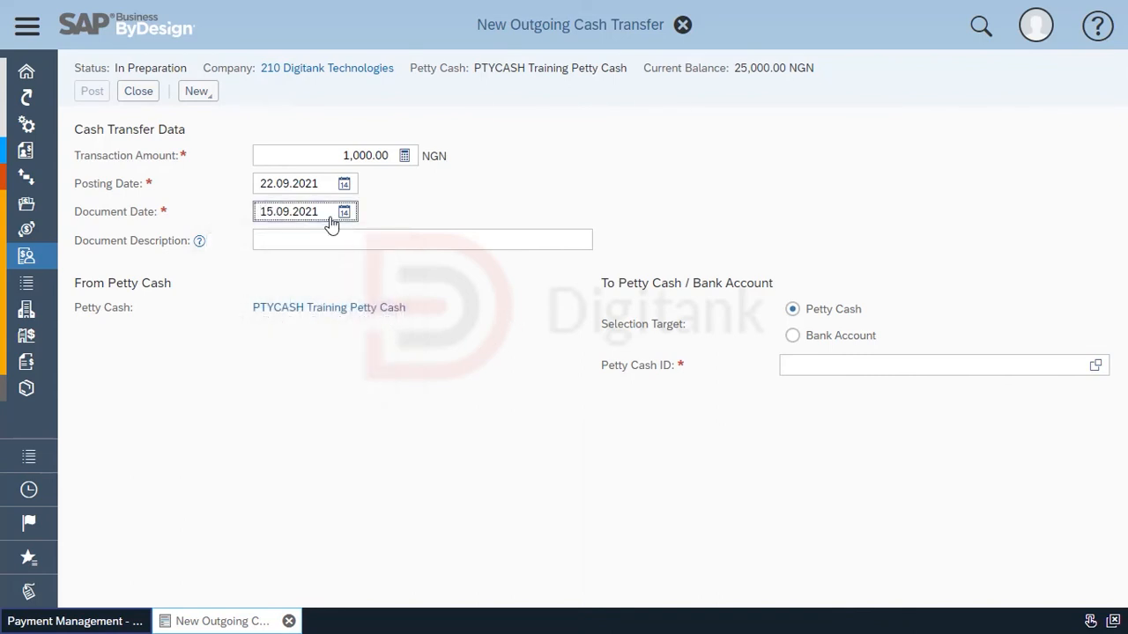
{"action": "left_click_drag", "start_coordinate": [274, 211], "coordinate": [183, 218]}
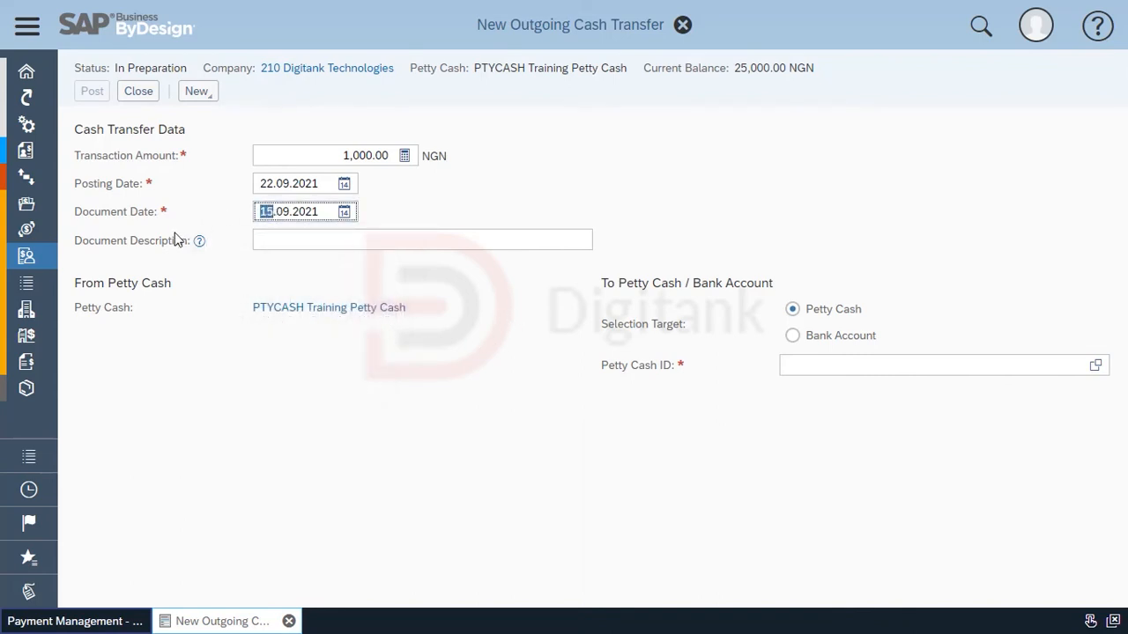
{"action": "type", "text": "22"}
{"action": "left_click", "coordinate": [360, 245]}
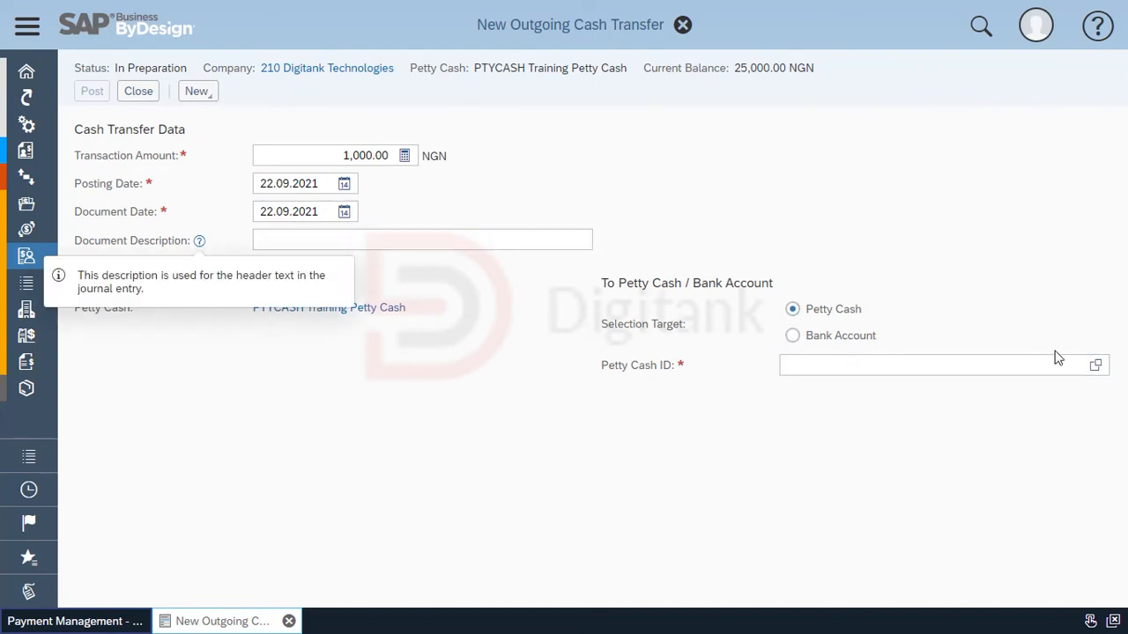
{"action": "left_click", "coordinate": [1097, 368]}
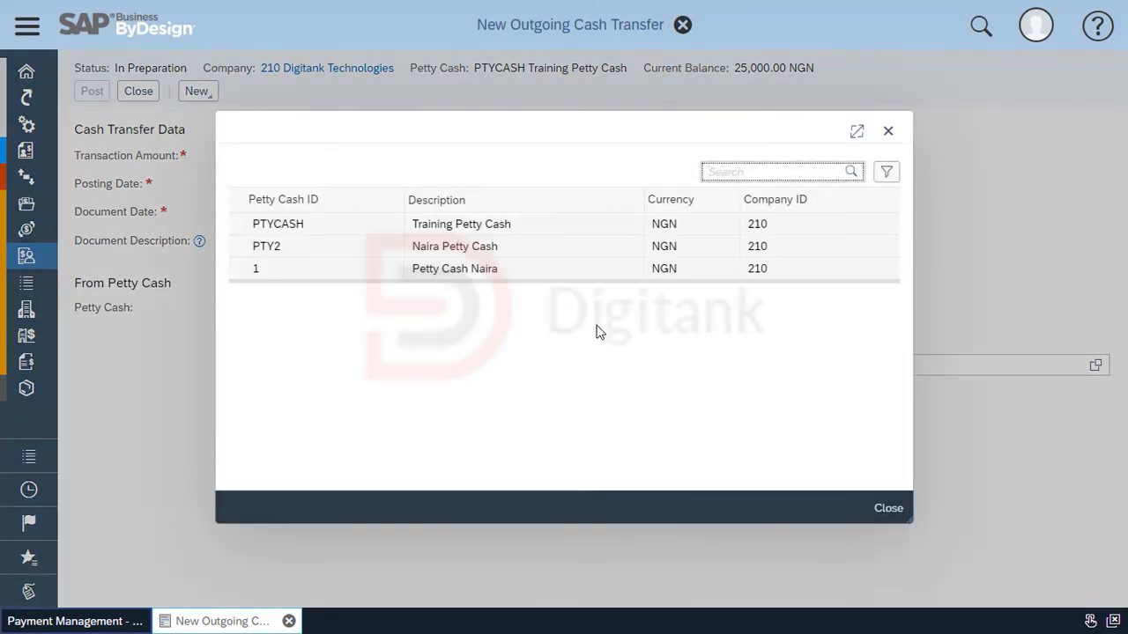
{"action": "left_click", "coordinate": [462, 248]}
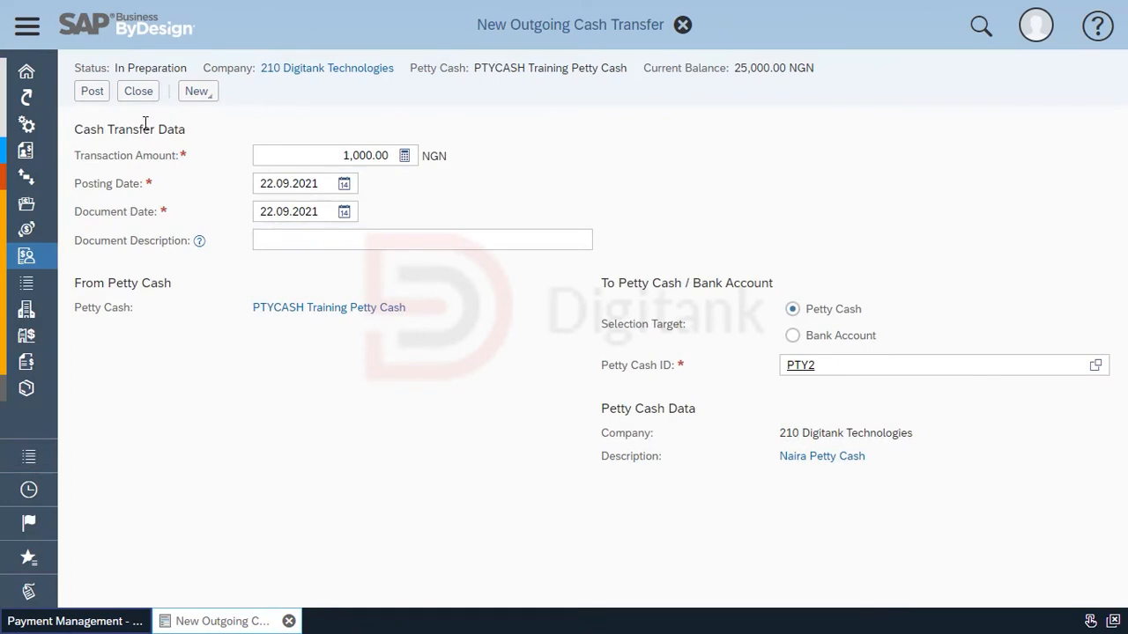
{"action": "left_click", "coordinate": [847, 339]}
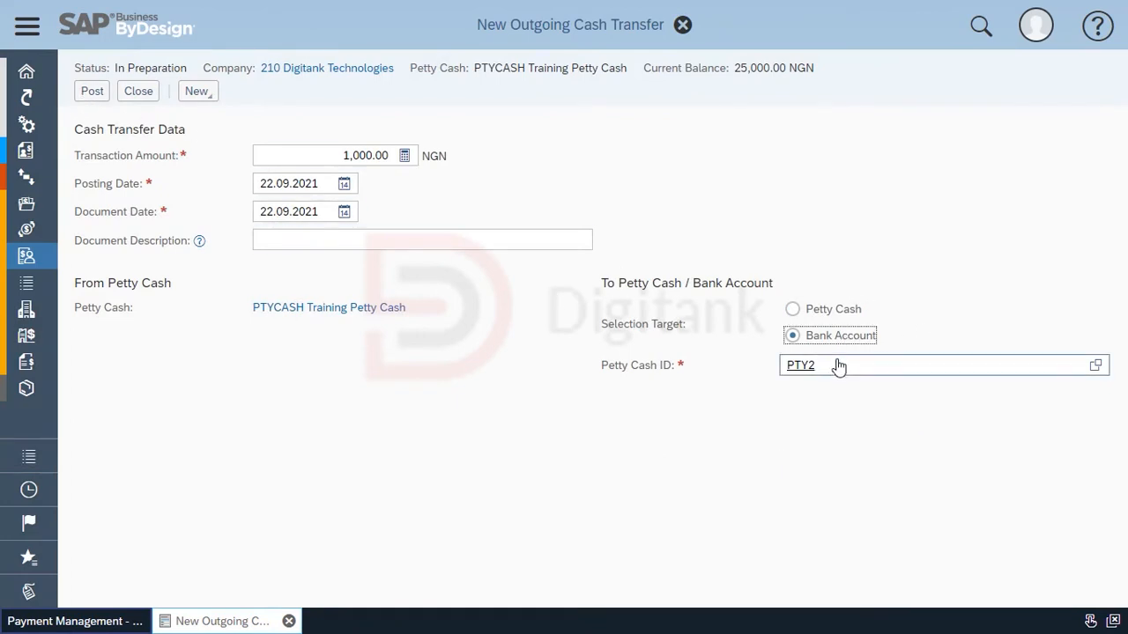
{"action": "left_click", "coordinate": [834, 310]}
Choose petty cash 1, Petty Cash Naira, as the transfer's target, and post and close the transfer.
{"action": "left_click", "coordinate": [1096, 366]}
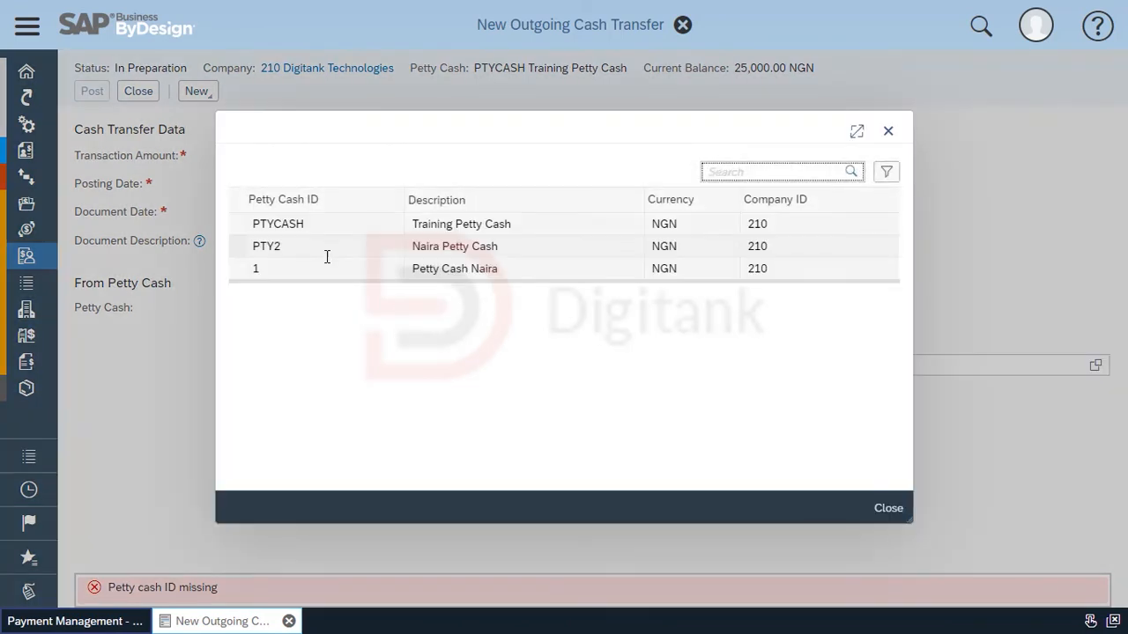
{"action": "left_click", "coordinate": [327, 265]}
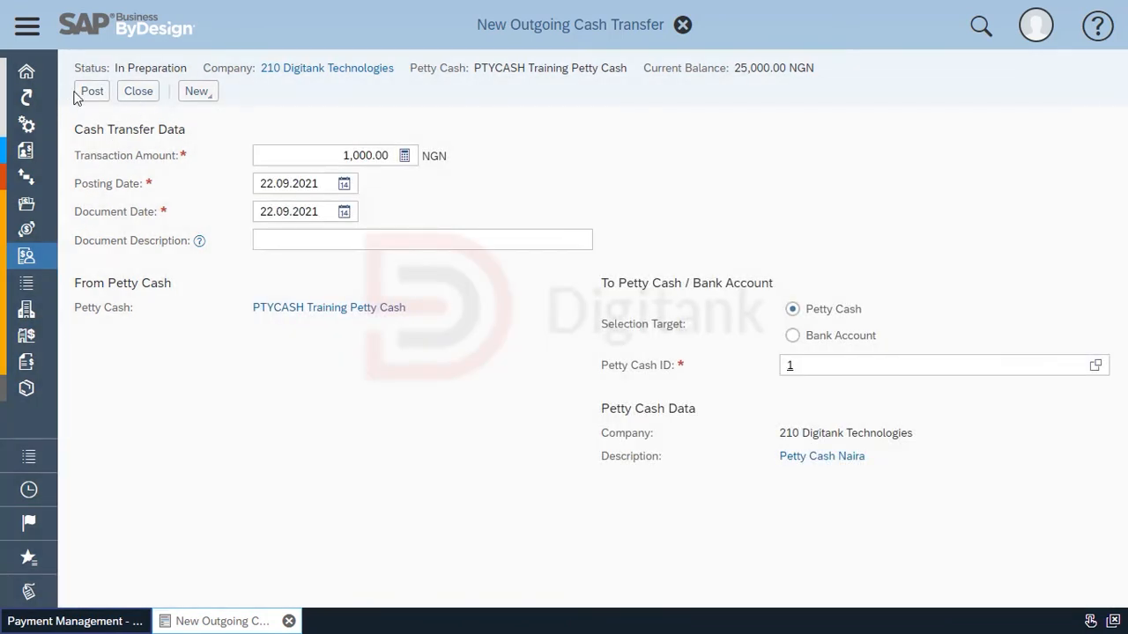
{"action": "left_click", "coordinate": [78, 93]}
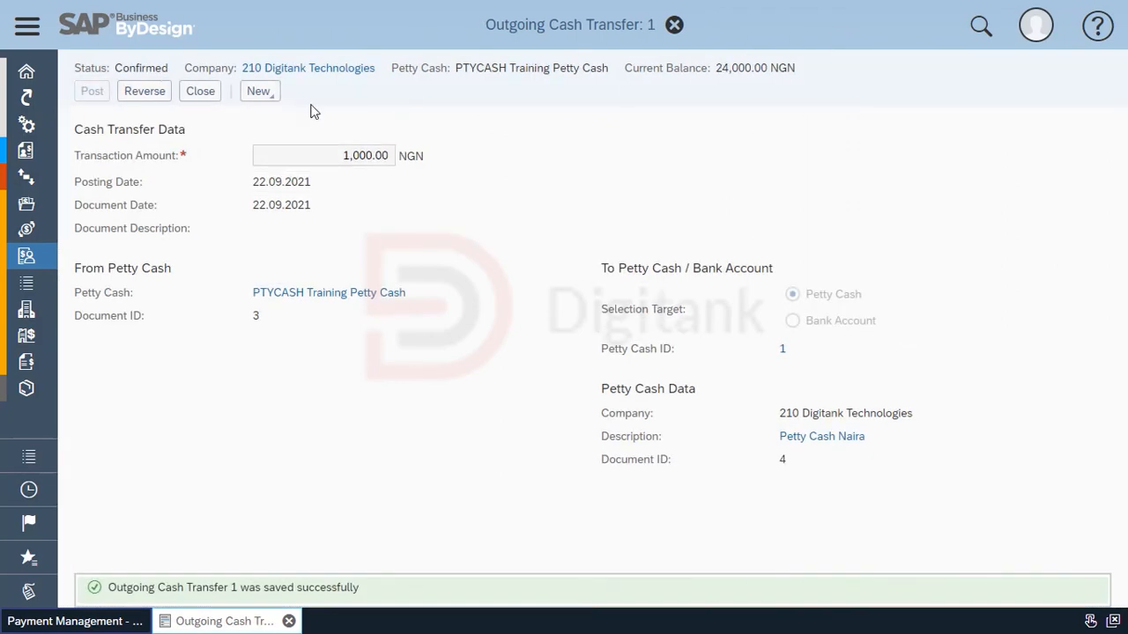
{"action": "left_click", "coordinate": [201, 92]}
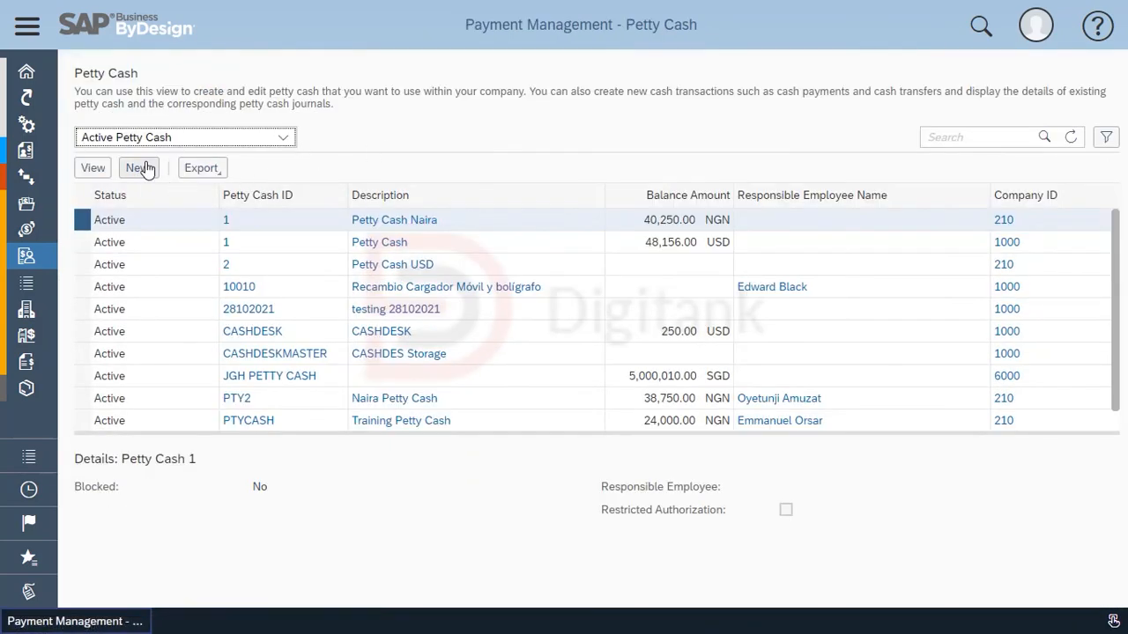
Create an incoming cash transfer for petty cash 1, Petty Cash Naira, with a transaction amount of 20,000 NGN.
{"action": "left_click", "coordinate": [141, 167]}
{"action": "left_click", "coordinate": [255, 304]}
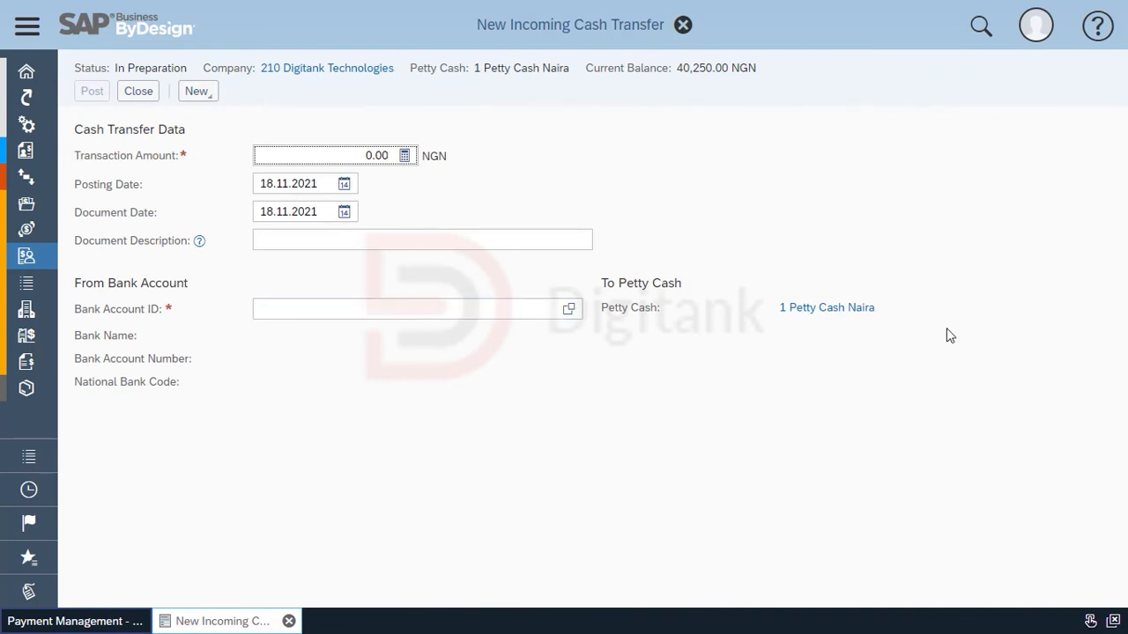
{"action": "left_click", "coordinate": [287, 150]}
{"action": "left_click", "coordinate": [418, 238]}
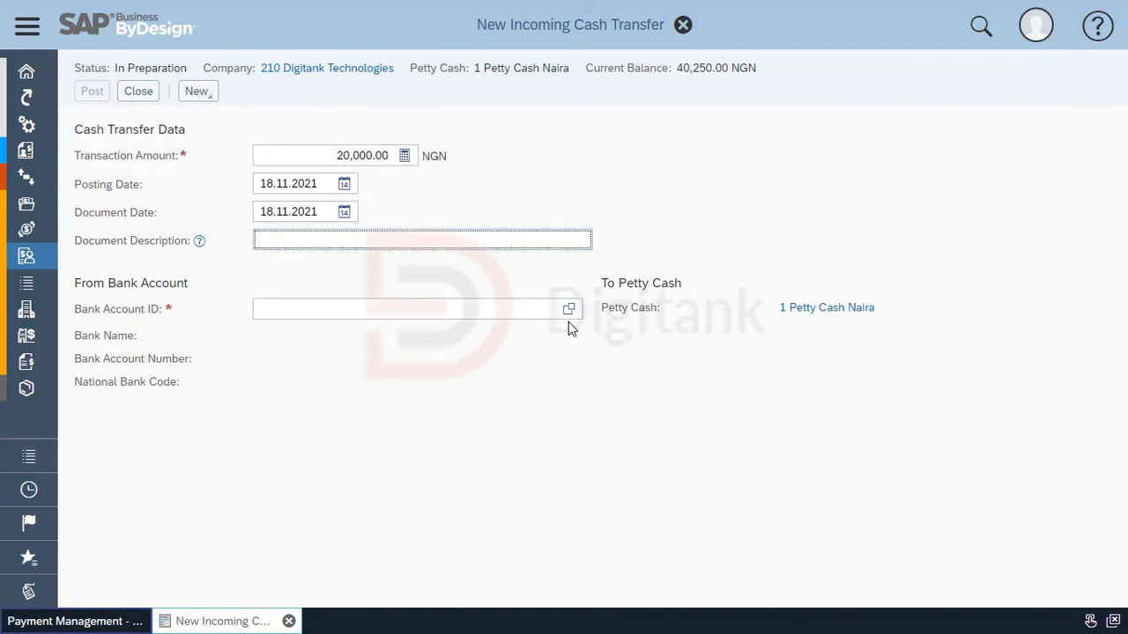
Set both the posting date and the document date of the incoming cash transfer to 15.09.2021.
{"action": "left_click", "coordinate": [345, 185]}
{"action": "left_click", "coordinate": [304, 222]}
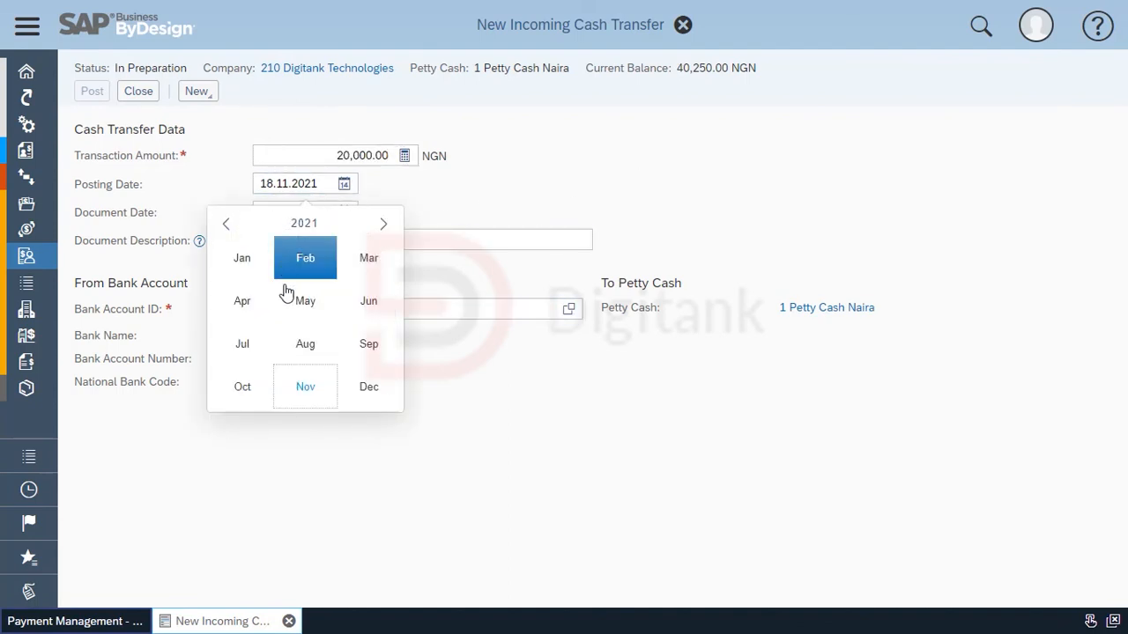
{"action": "left_click", "coordinate": [369, 352]}
{"action": "left_click", "coordinate": [288, 314]}
{"action": "left_click", "coordinate": [344, 213]}
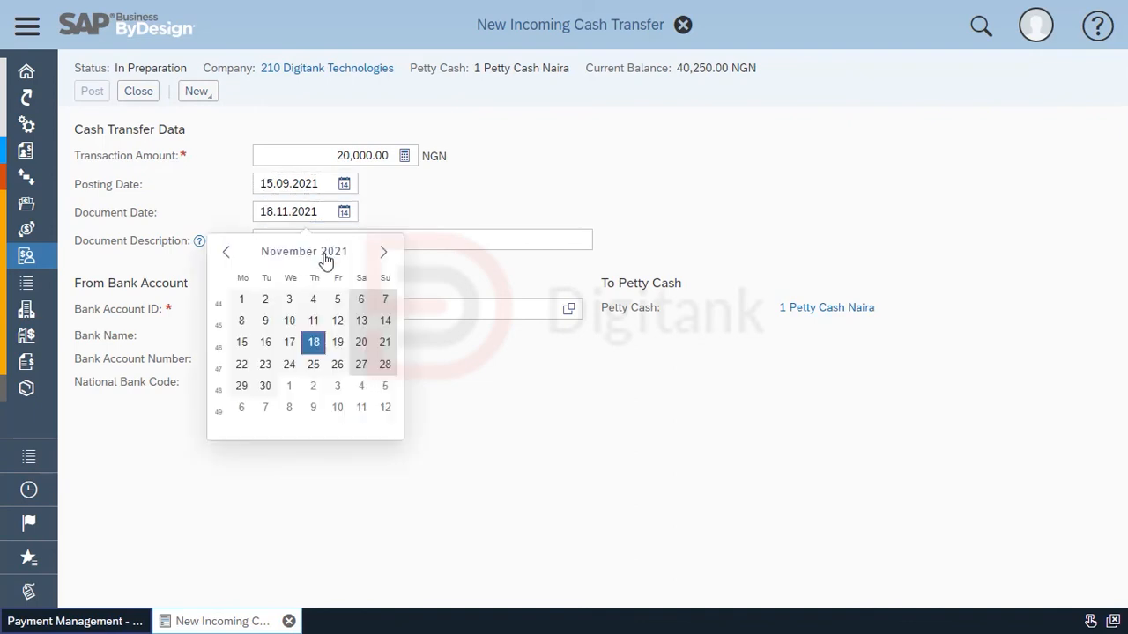
{"action": "left_click", "coordinate": [317, 254]}
{"action": "left_click", "coordinate": [368, 372]}
{"action": "left_click", "coordinate": [289, 343]}
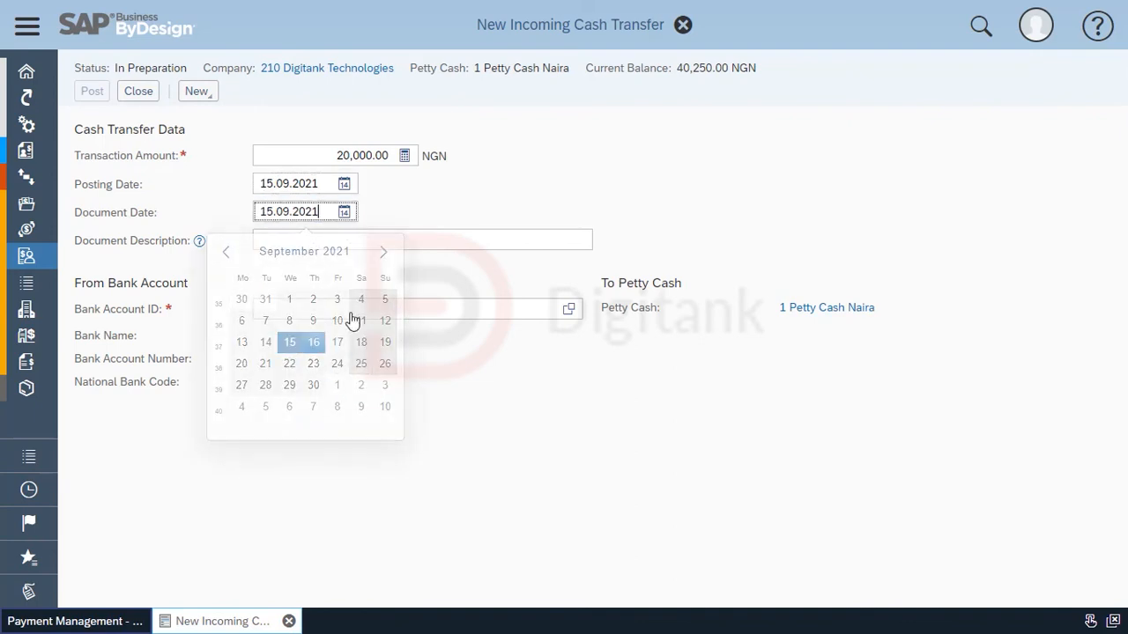
Choose GTB-SALARY-ACCOUNT-NGN as the source bank account and post the incoming cash transfer.
{"action": "left_click", "coordinate": [568, 309]}
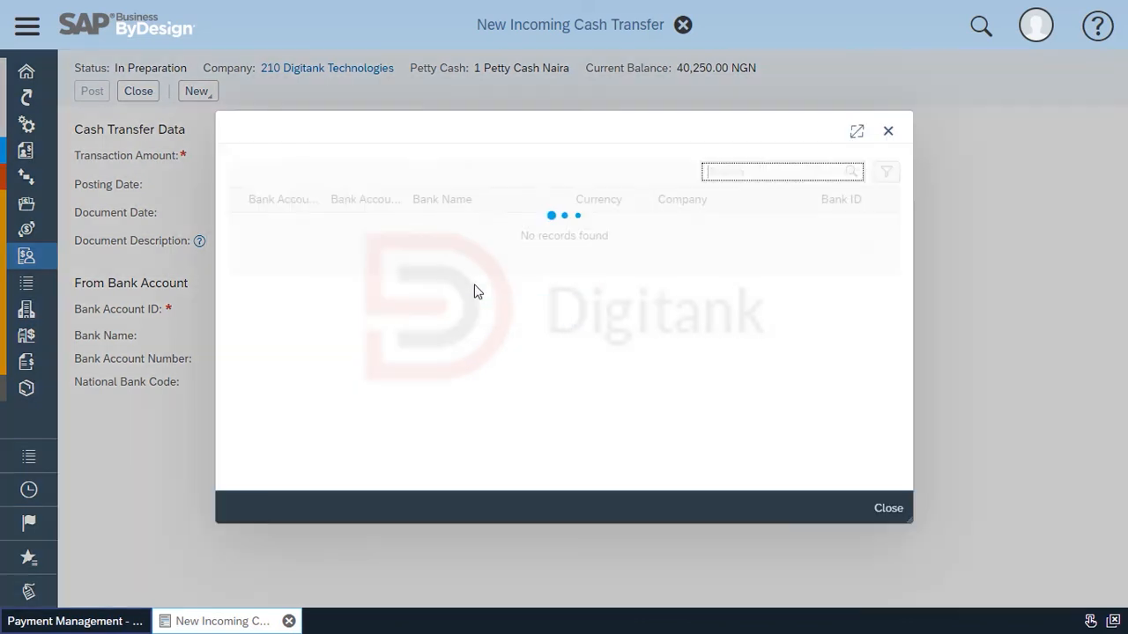
{"action": "left_click", "coordinate": [473, 224]}
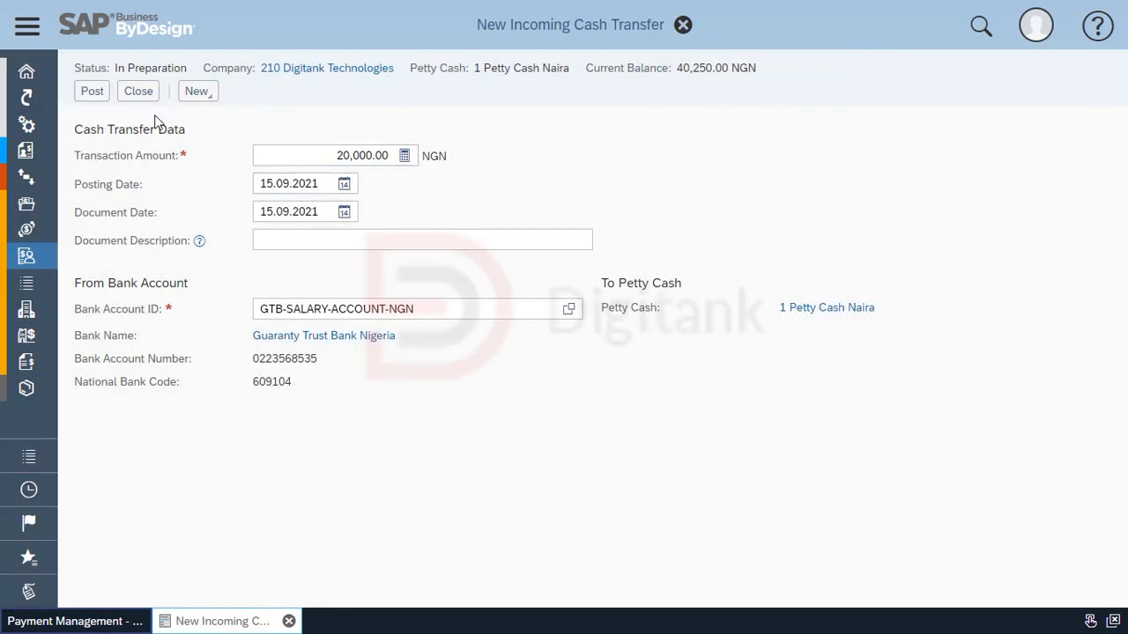
{"action": "left_click", "coordinate": [92, 91]}
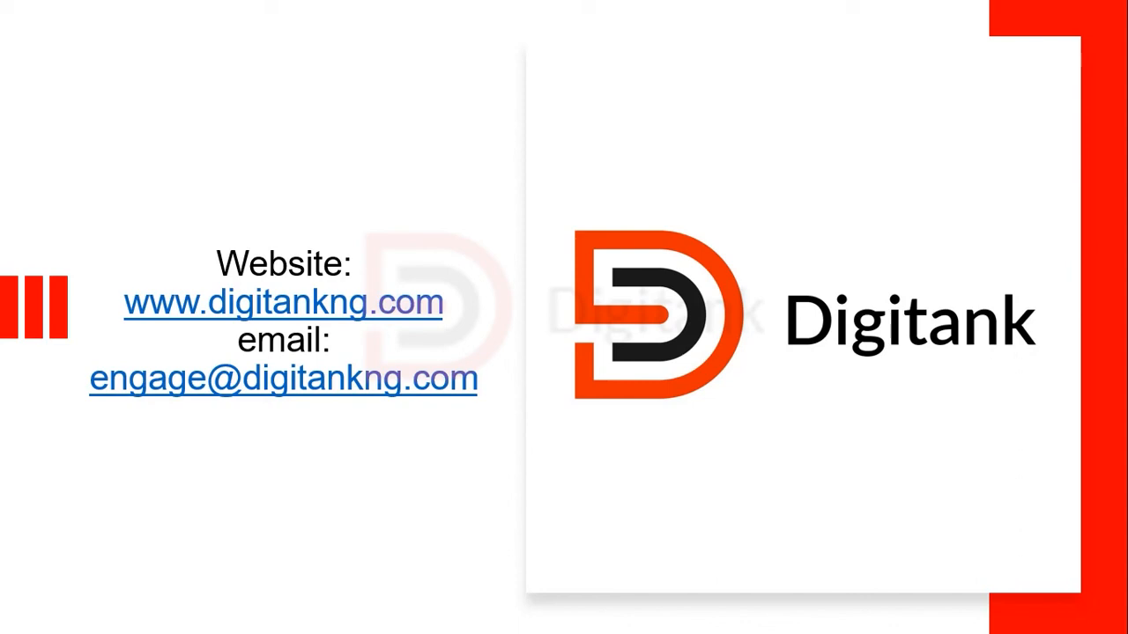
{"action": "left_click", "coordinate": [639, 537]}
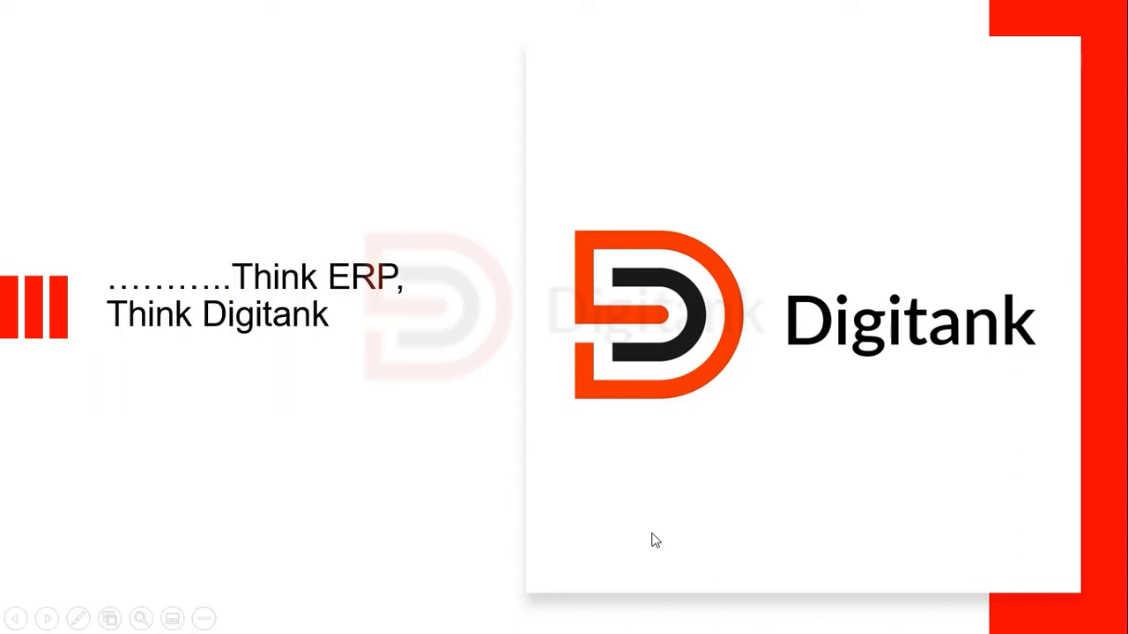